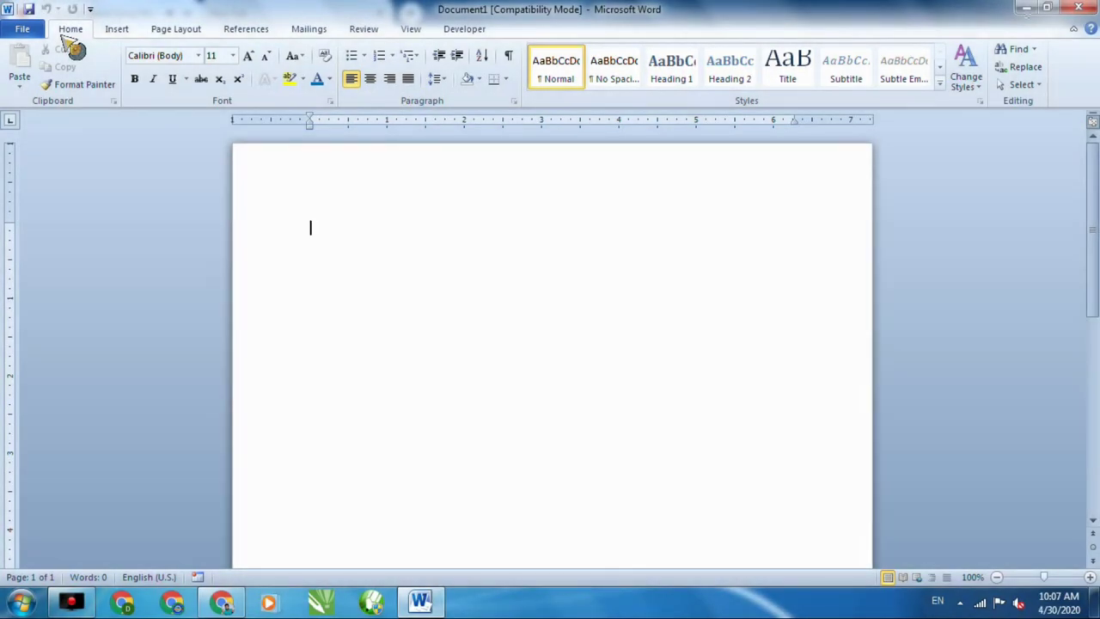
# Step: Switch to the Mailings ribbon to show the mail merge and envelope commands
pyautogui.click(308, 32)
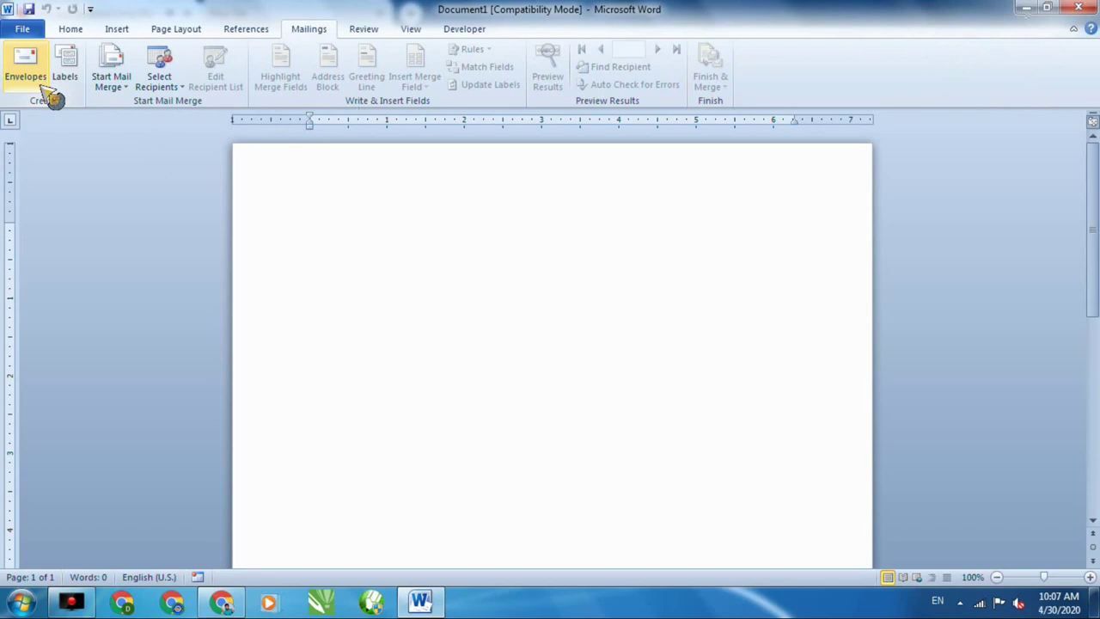
# Step: Open the Envelopes and Labels dialog from Mailings and reposition its window
pyautogui.click(38, 76)
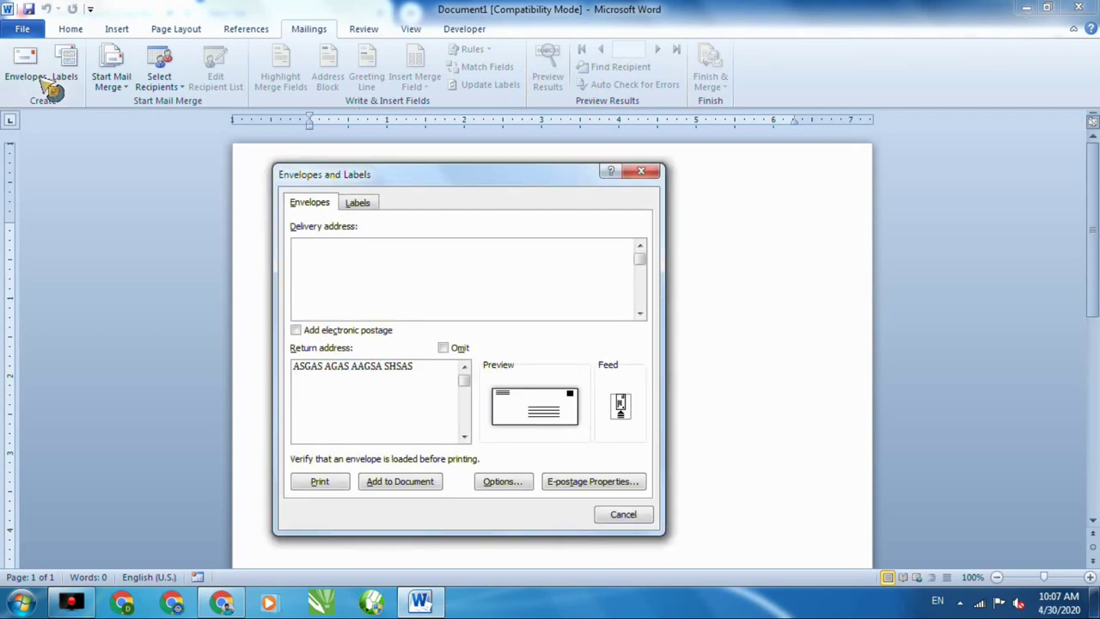
pyautogui.moveTo(442, 177); pyautogui.dragTo(502, 177)
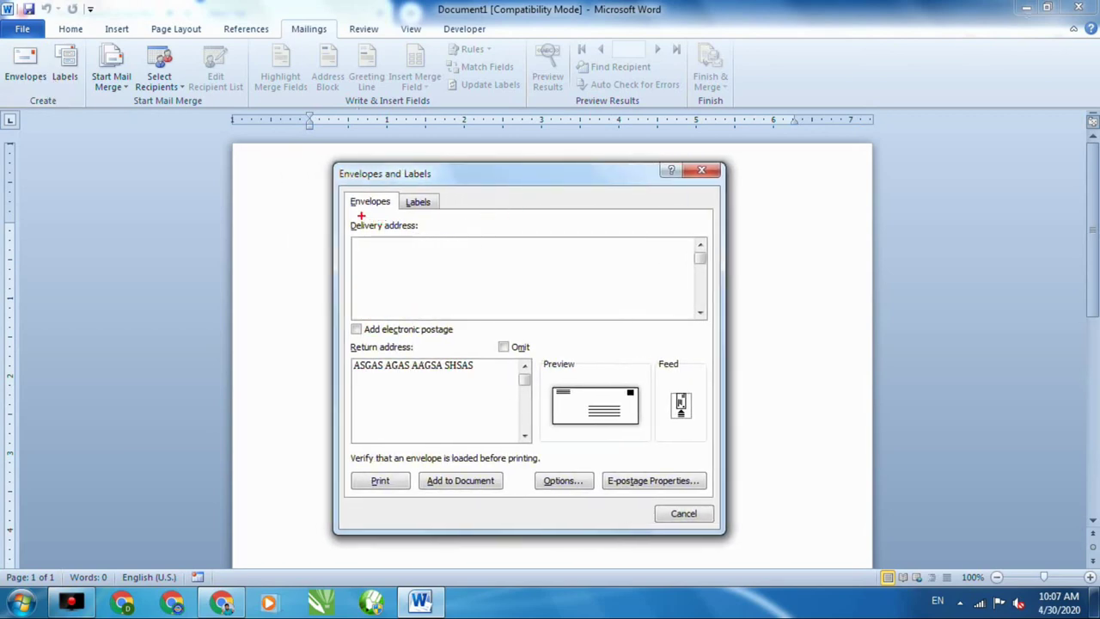
pyautogui.moveTo(324, 216)
pyautogui.mouseDown()
pyautogui.moveTo(458, 261)
pyautogui.moveTo(725, 318)
pyautogui.mouseUp()
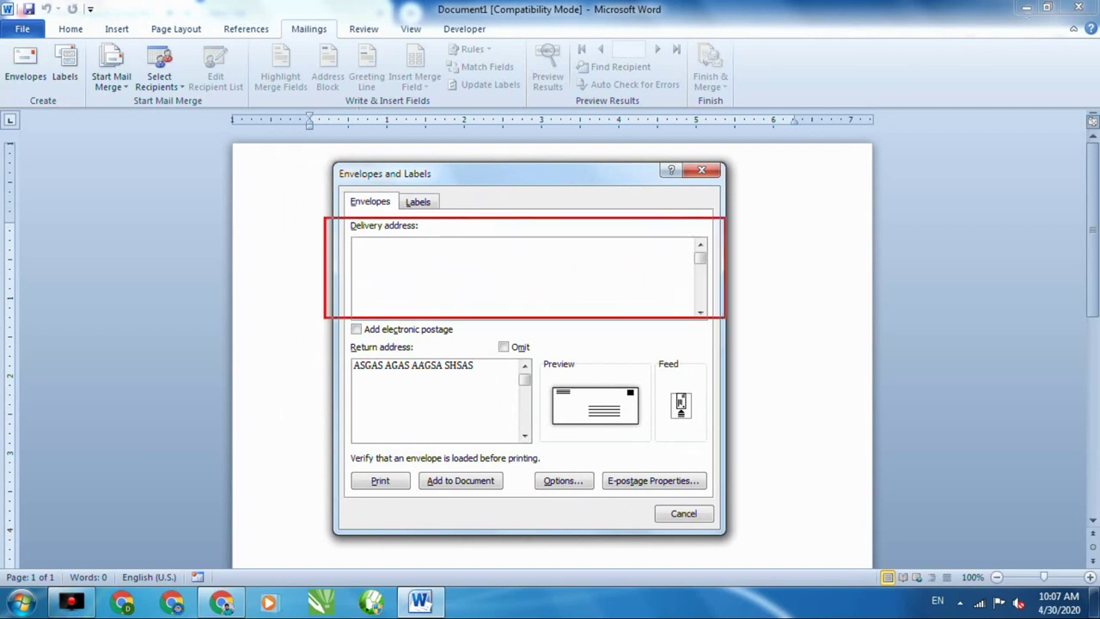
pyautogui.moveTo(339, 341); pyautogui.dragTo(554, 448)
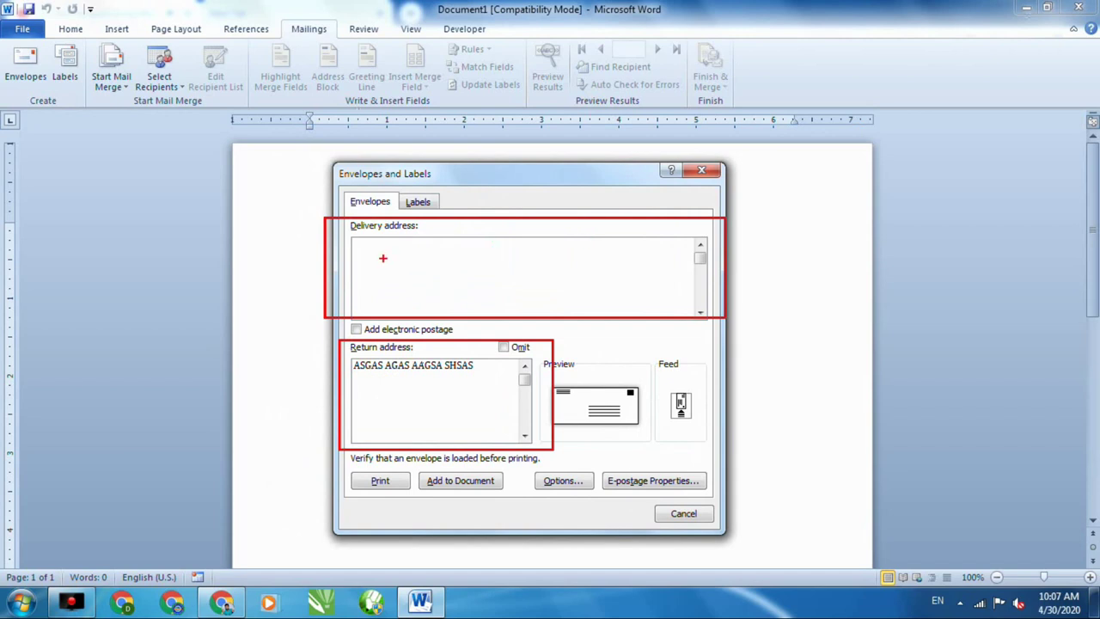
pyautogui.moveTo(336, 245)
pyautogui.mouseDown()
pyautogui.moveTo(365, 259)
pyautogui.moveTo(442, 183)
pyautogui.mouseUp()
pyautogui.moveTo(369, 378); pyautogui.dragTo(462, 299)
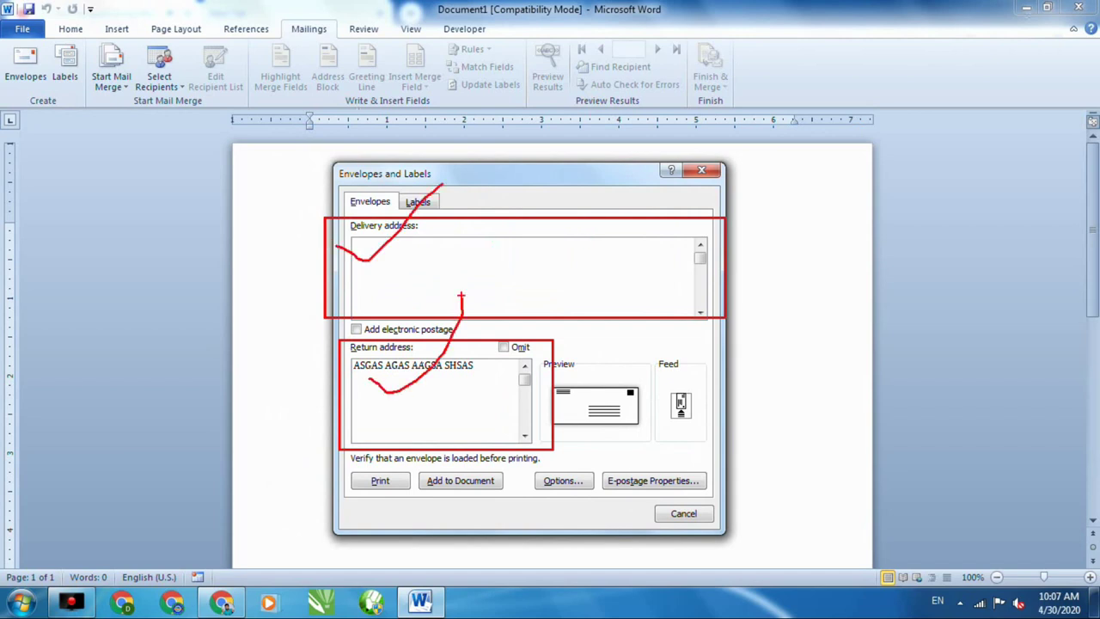
pyautogui.press('Escape')
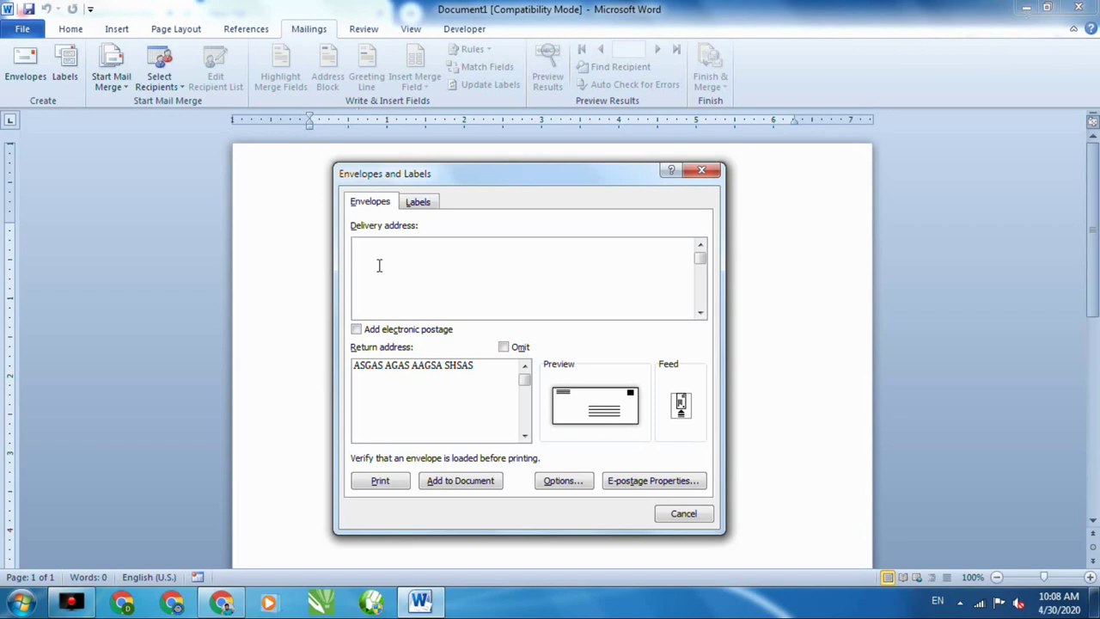
# Step: Enter the delivery address 'Patna' / 'aio computer zone' on two lines
pyautogui.write('Pat')
pyautogui.write('na')
pyautogui.press('Return')
pyautogui.write('aio co')
pyautogui.write('mputer zoane')
pyautogui.press('BackSpace')
pyautogui.press('BackSpace')
pyautogui.press('BackSpace')
pyautogui.write('ne')
# Step: Replace the old return address with 'abc' / 'aio computer zone'
pyautogui.moveTo(493, 371); pyautogui.dragTo(339, 391)
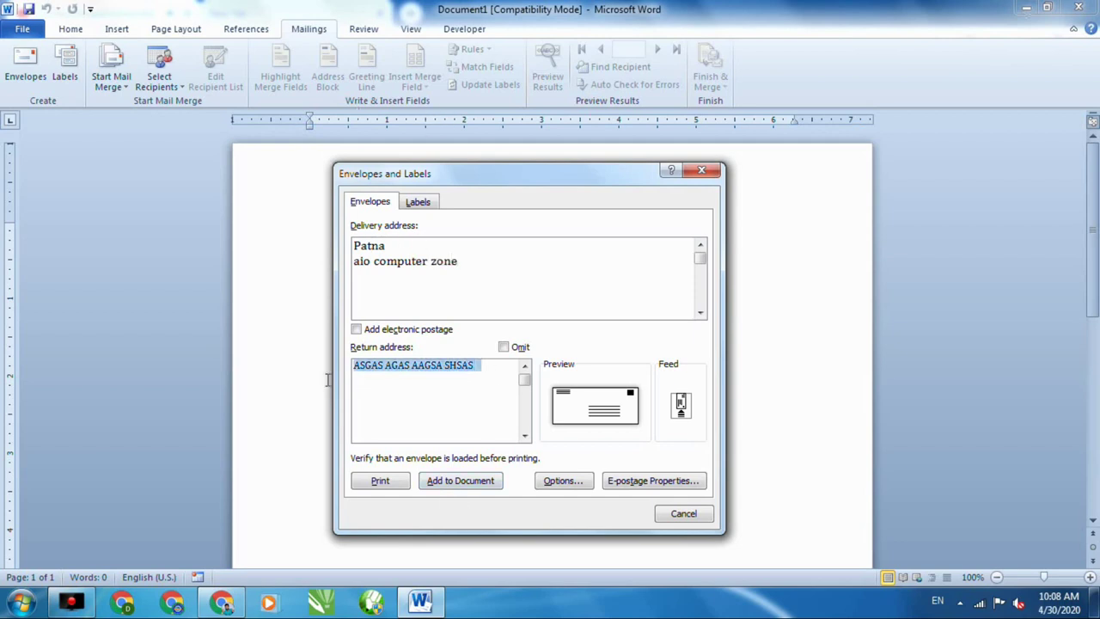
pyautogui.press('Delete')
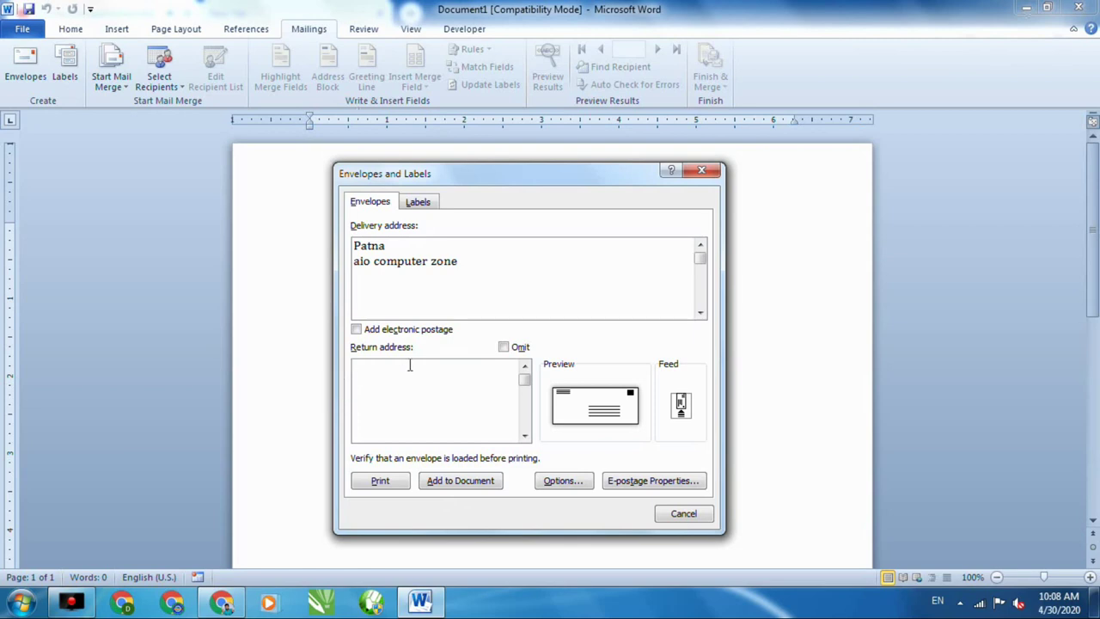
pyautogui.write('abc')
pyautogui.press('Return')
pyautogui.write('aio comp')
pyautogui.write('uter zone')
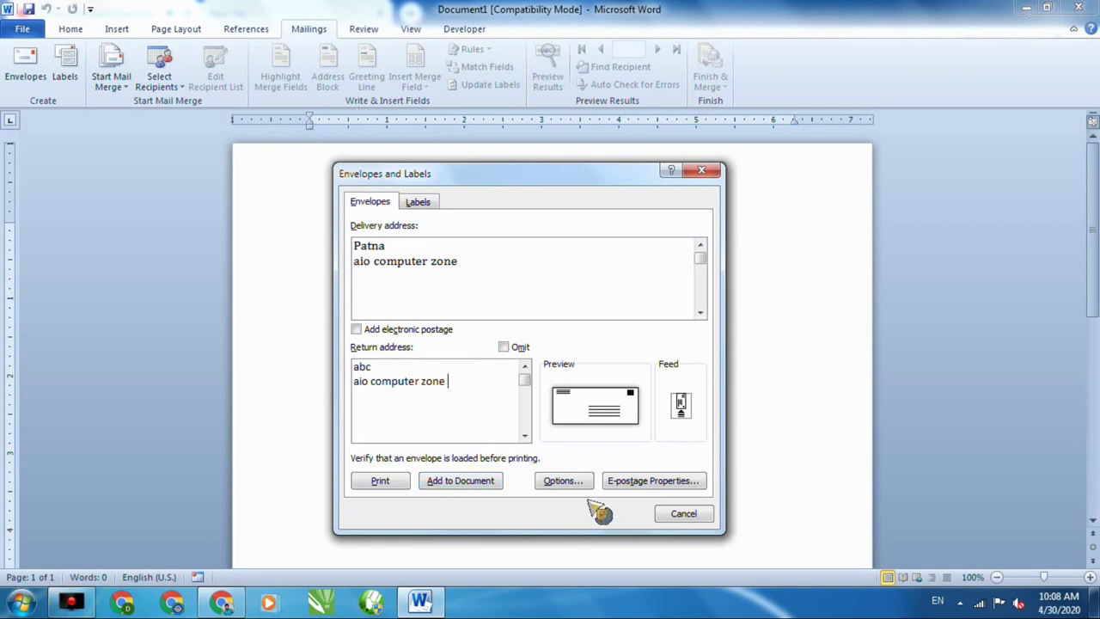
# Step: In Envelope Options, set the envelope size to Size 14 (5 x 11 1/2 in)
pyautogui.click(563, 483)
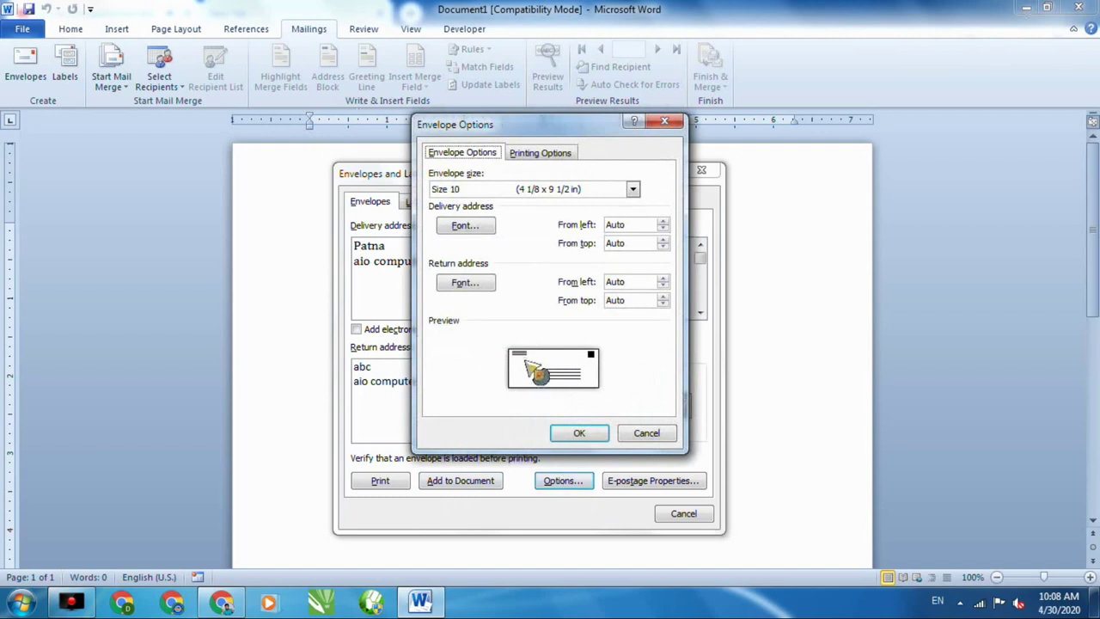
pyautogui.click(571, 193)
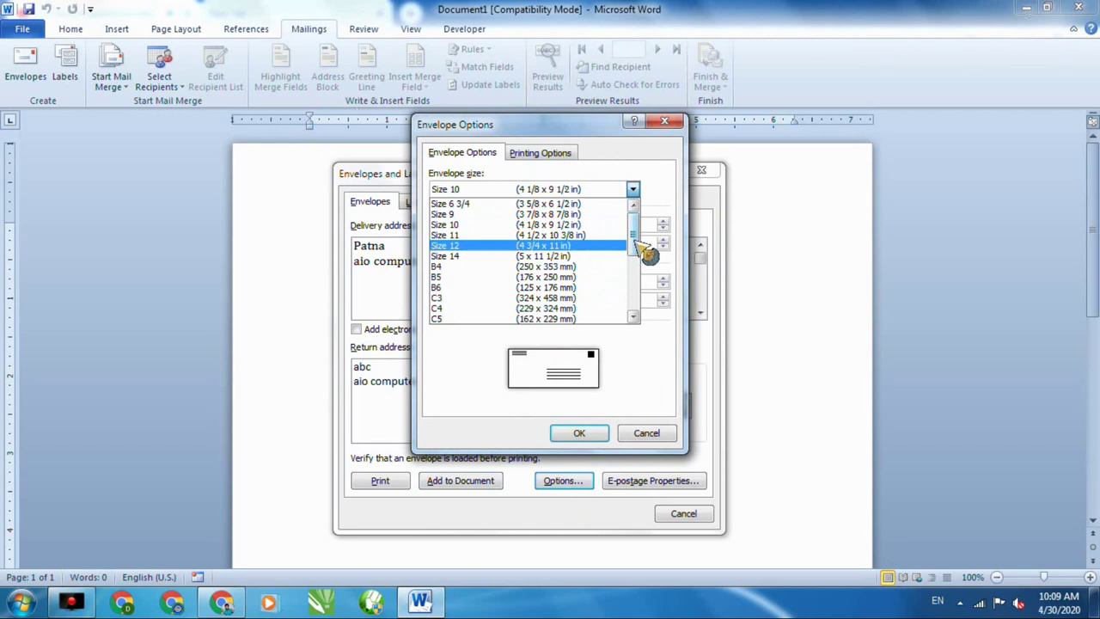
pyautogui.moveTo(637, 247)
pyautogui.mouseDown()
pyautogui.moveTo(639, 300)
pyautogui.moveTo(617, 234)
pyautogui.mouseUp()
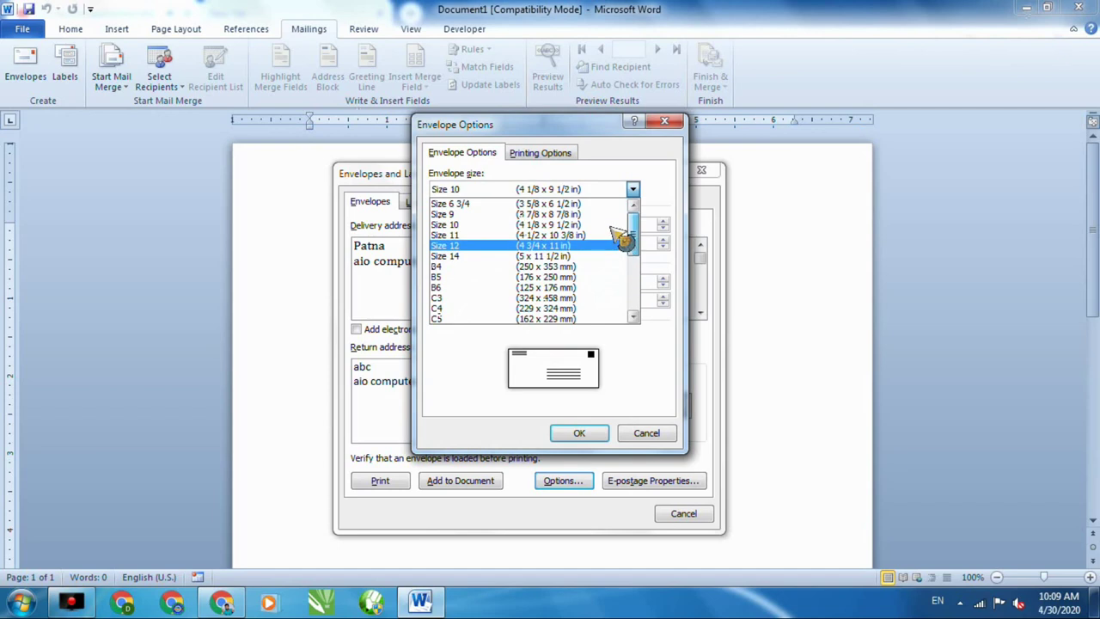
pyautogui.click(469, 265)
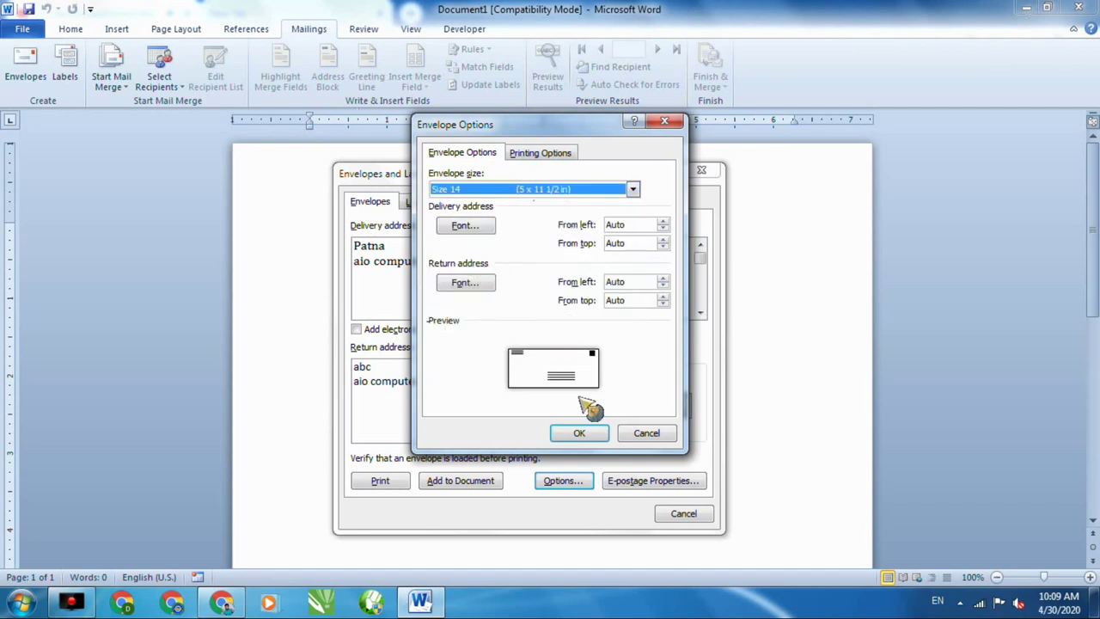
pyautogui.click(592, 437)
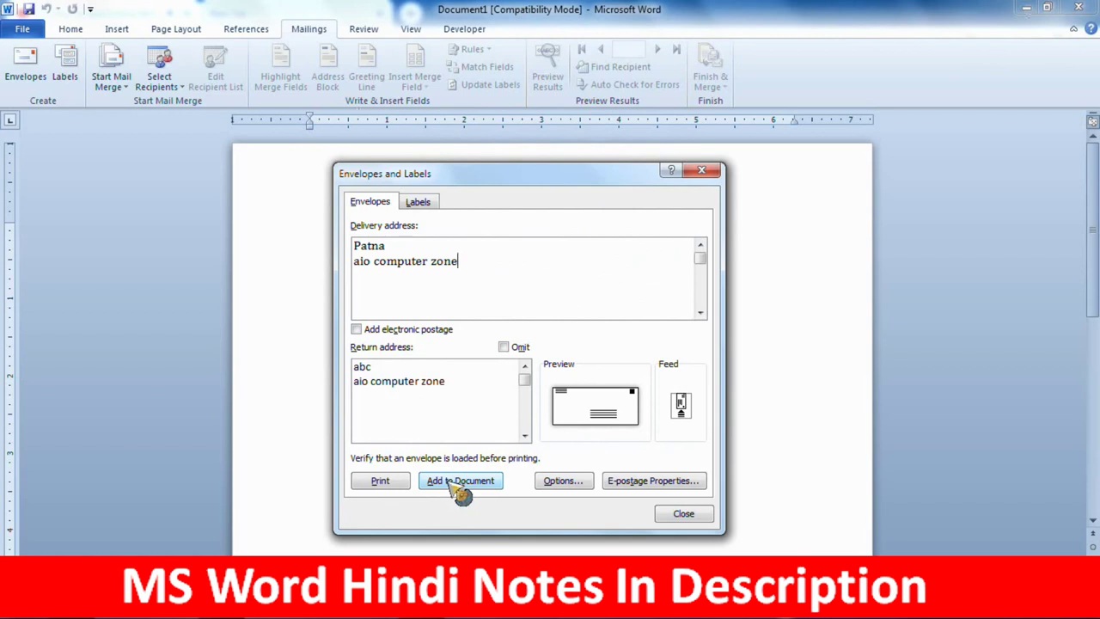
# Step: Add the envelope as the document's first page, answering the default return address prompt
pyautogui.click(456, 487)
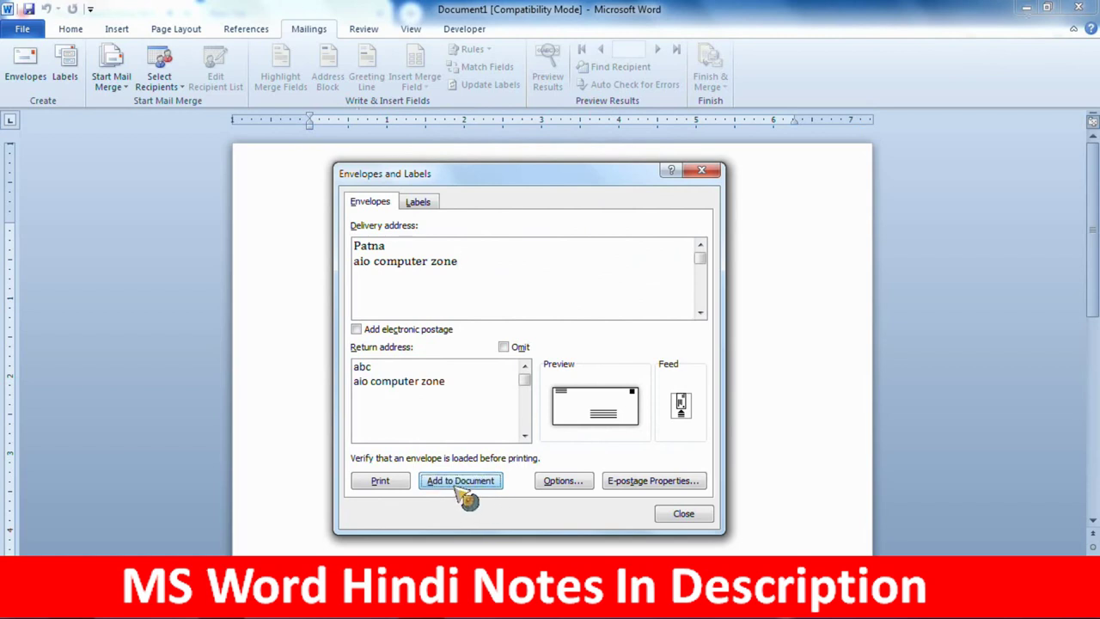
pyautogui.click(461, 487)
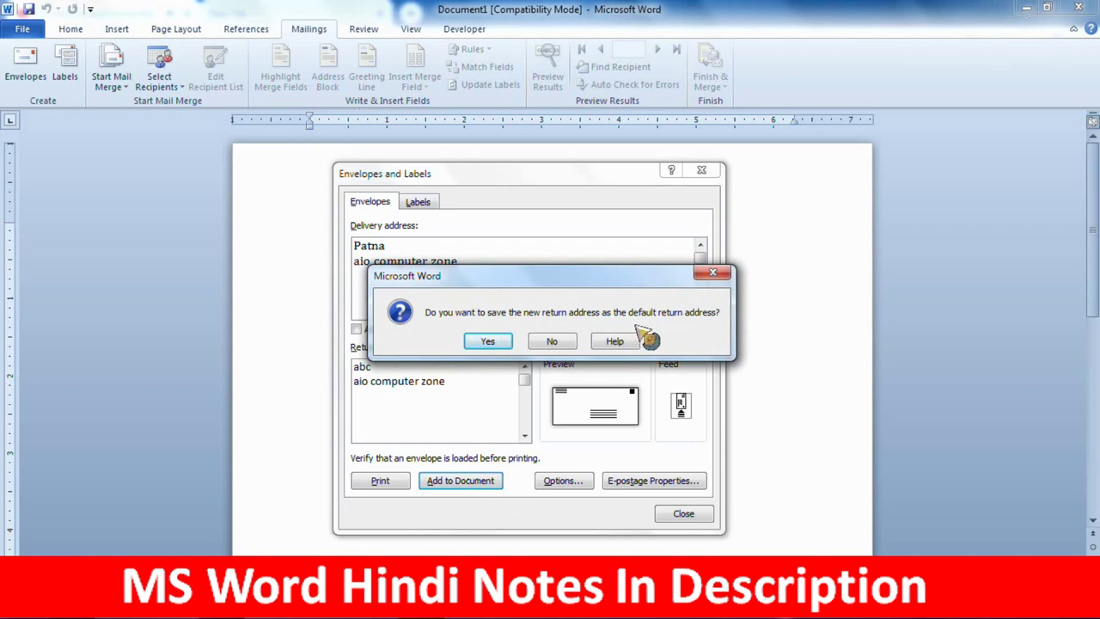
pyautogui.click(506, 344)
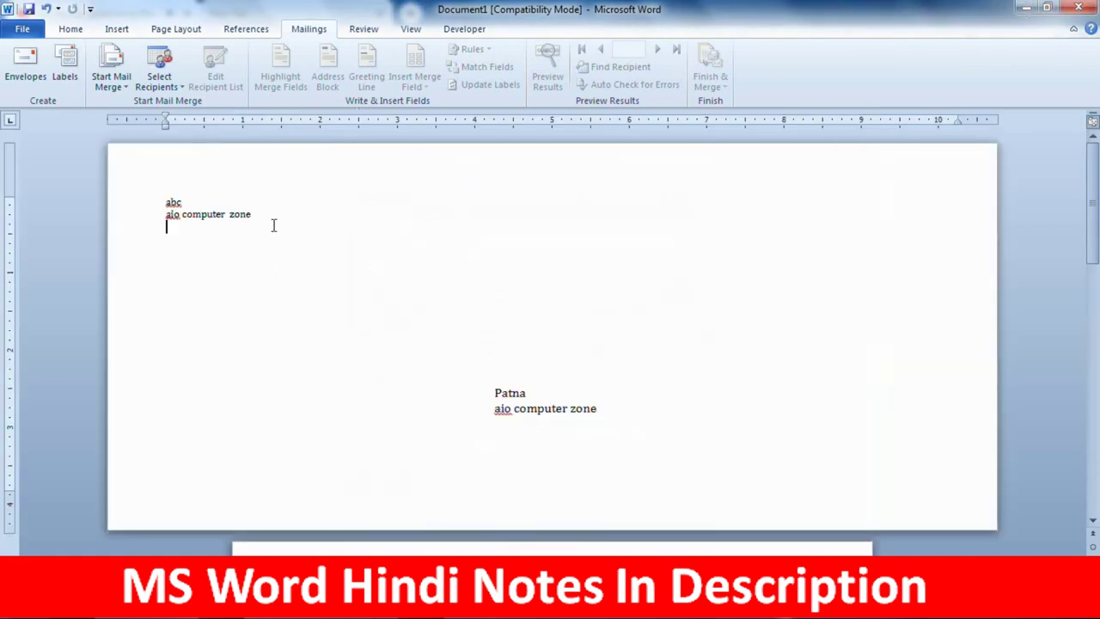
pyautogui.click(142, 203)
pyautogui.click(199, 227)
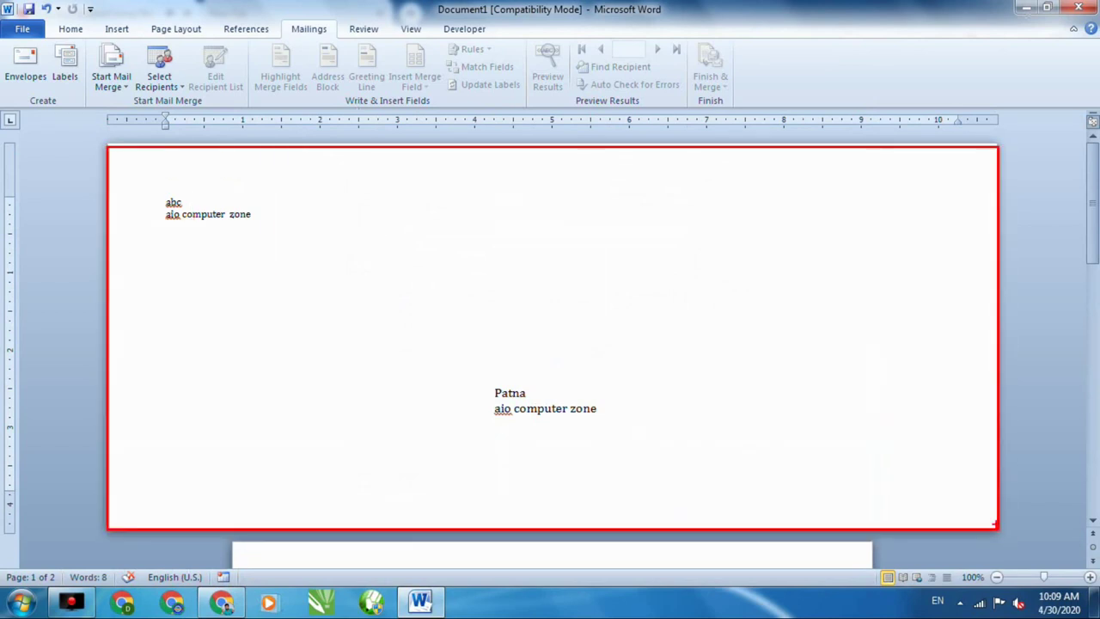
pyautogui.moveTo(199, 364)
pyautogui.mouseDown()
pyautogui.moveTo(298, 388)
pyautogui.moveTo(467, 218)
pyautogui.mouseUp()
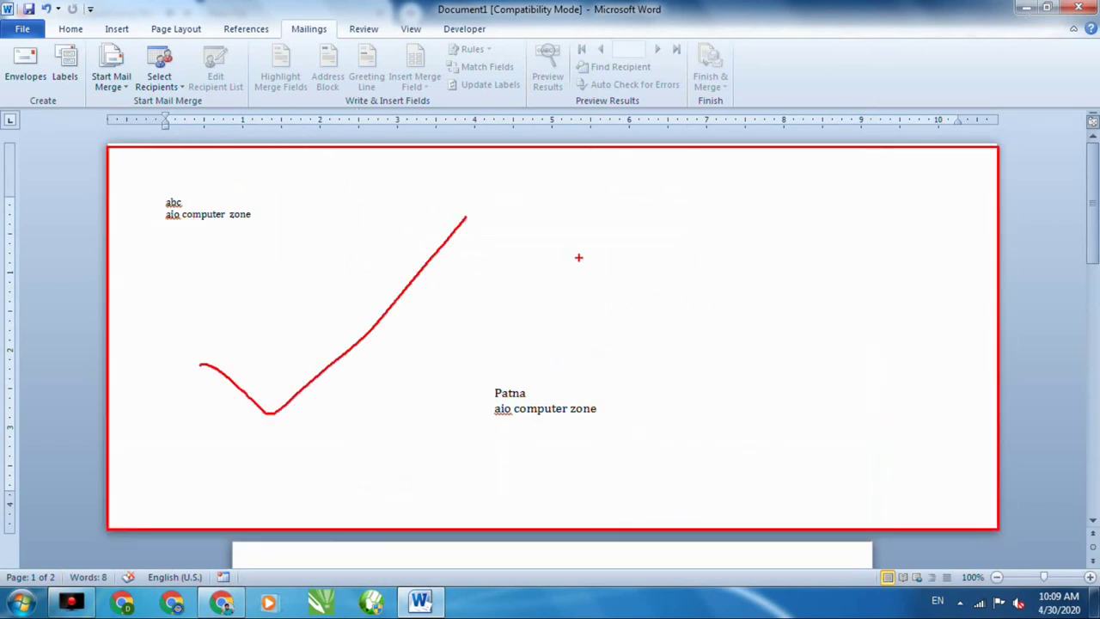
pyautogui.press('Escape')
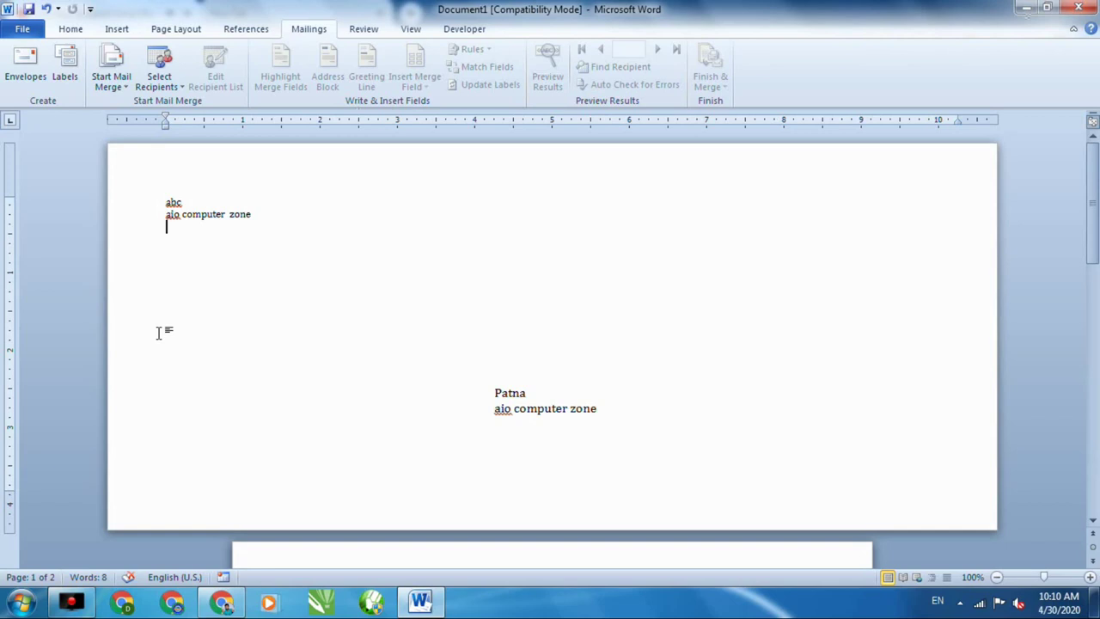
# Step: In a new blank document, open Labels and tick Use return address for 30-per-page labels
pyautogui.hotkey('ctrl', 'n')
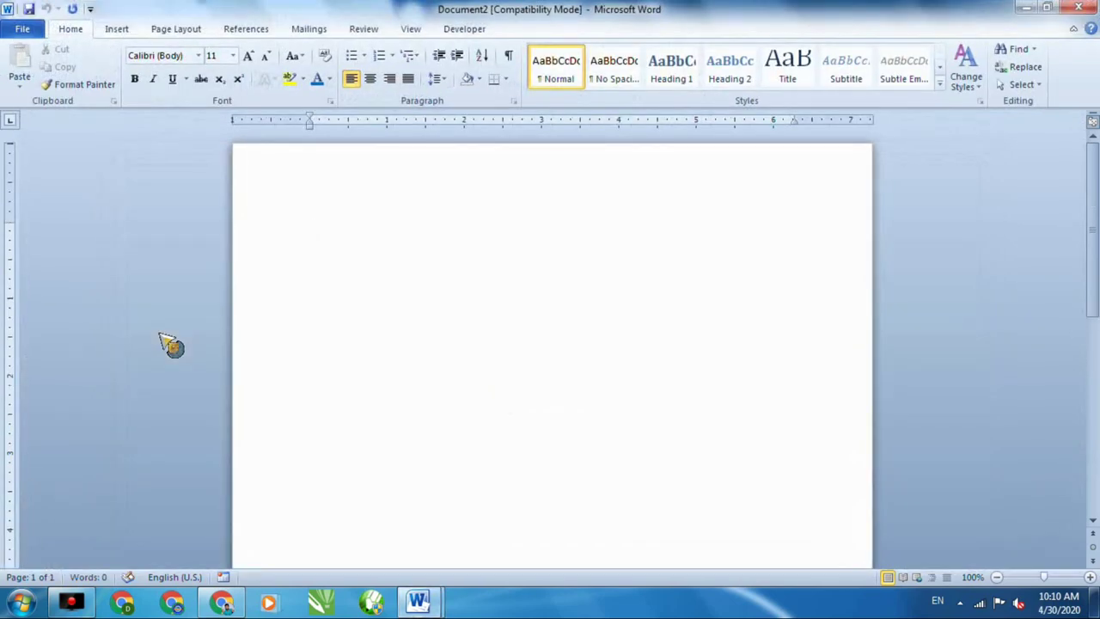
pyautogui.click(311, 32)
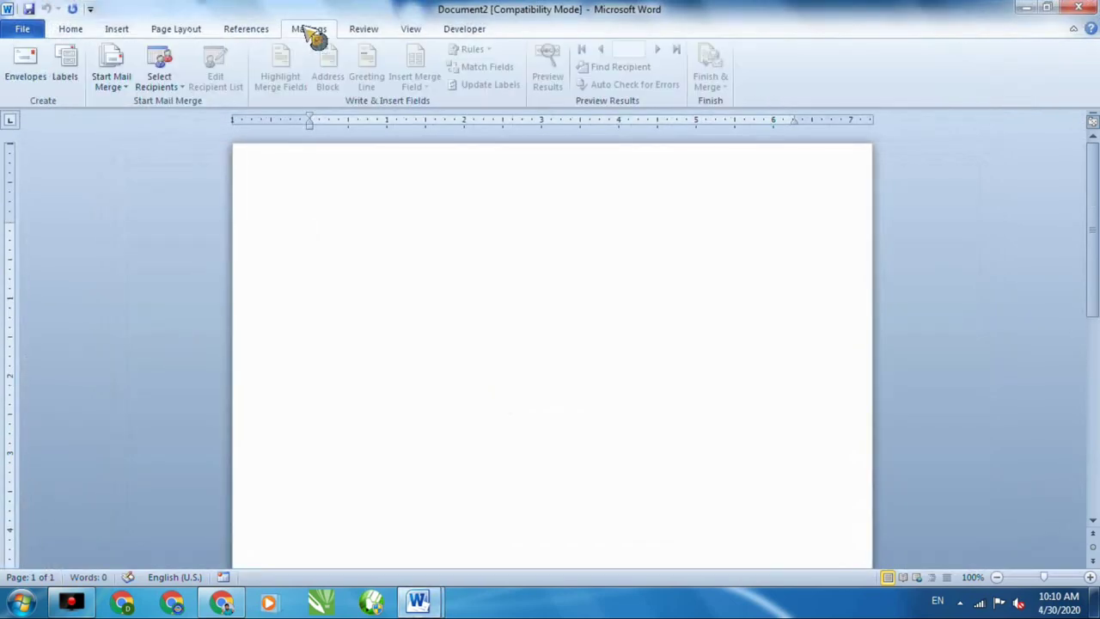
pyautogui.click(69, 82)
pyautogui.moveTo(397, 178); pyautogui.dragTo(361, 217)
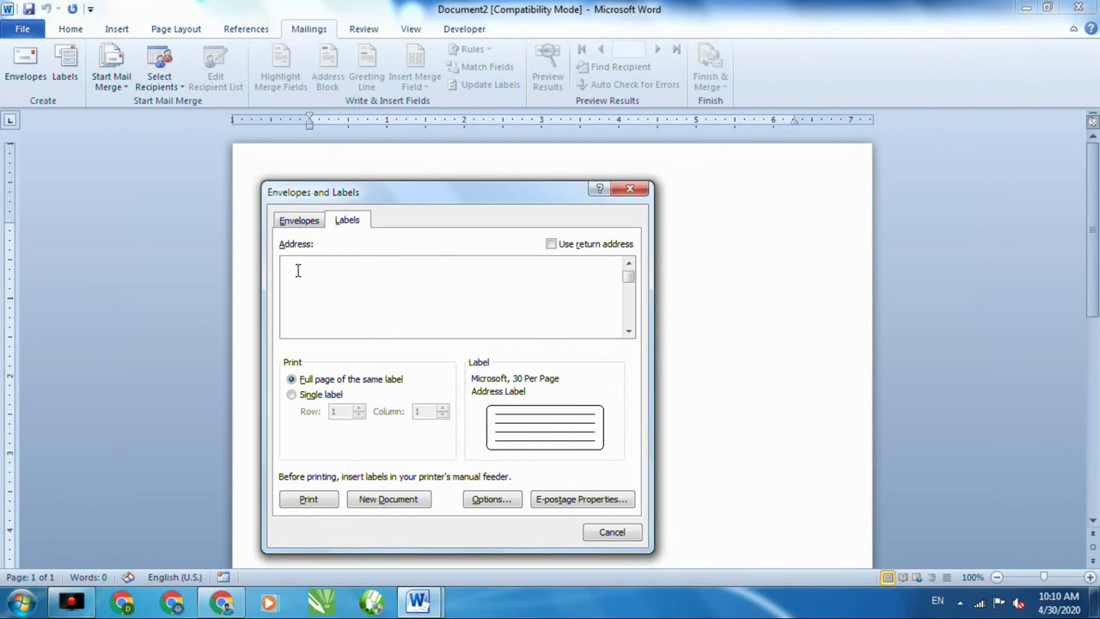
pyautogui.moveTo(525, 228); pyautogui.dragTo(584, 250)
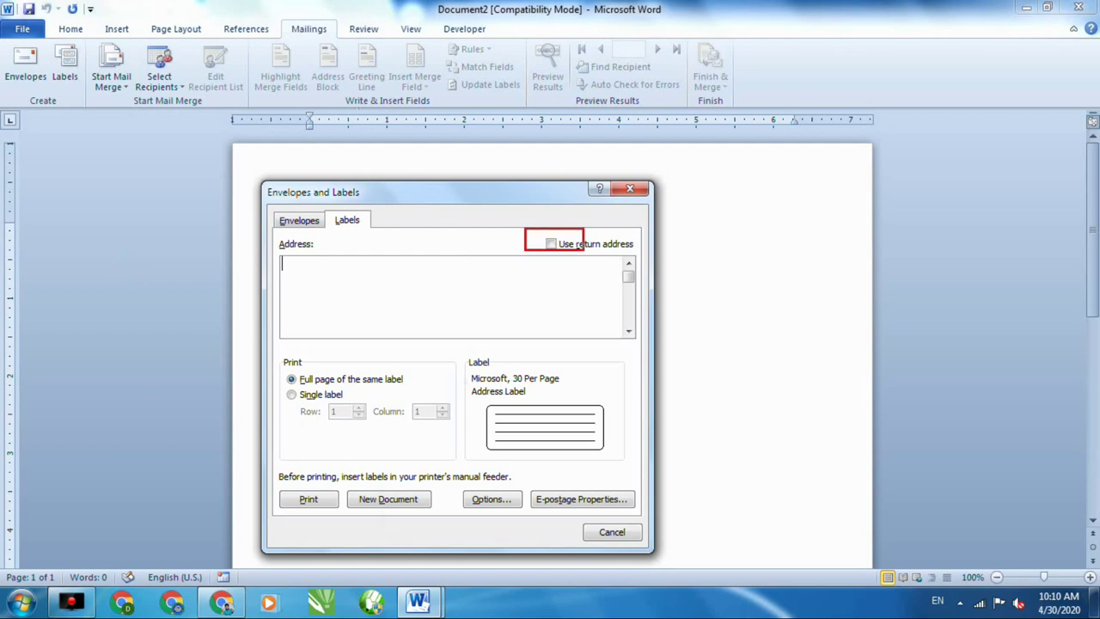
pyautogui.press('Escape')
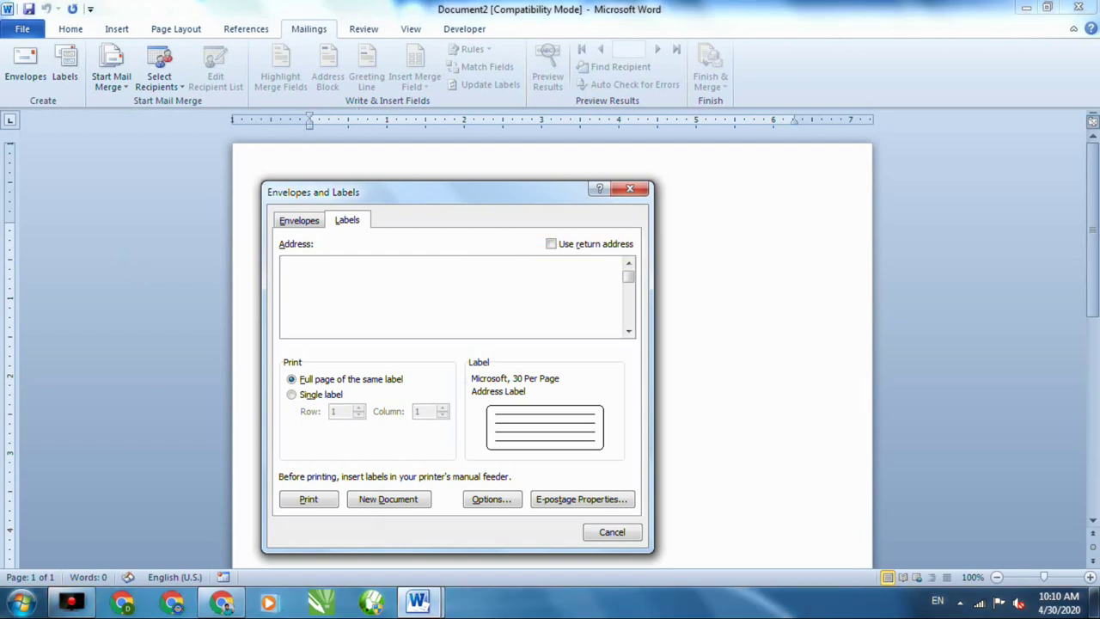
pyautogui.click(551, 244)
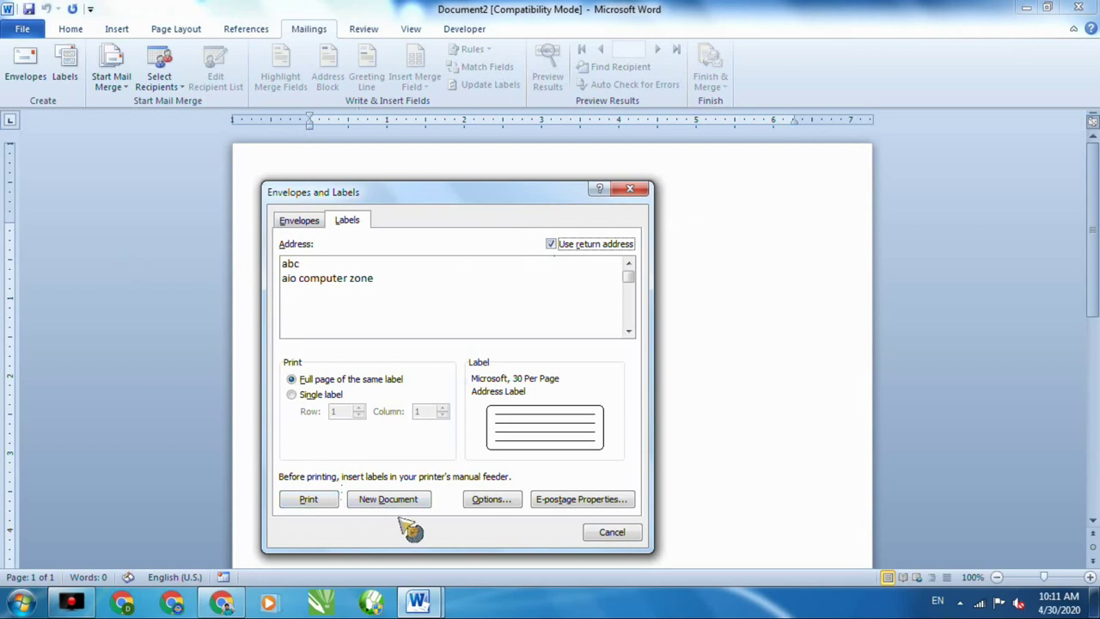
pyautogui.click(493, 503)
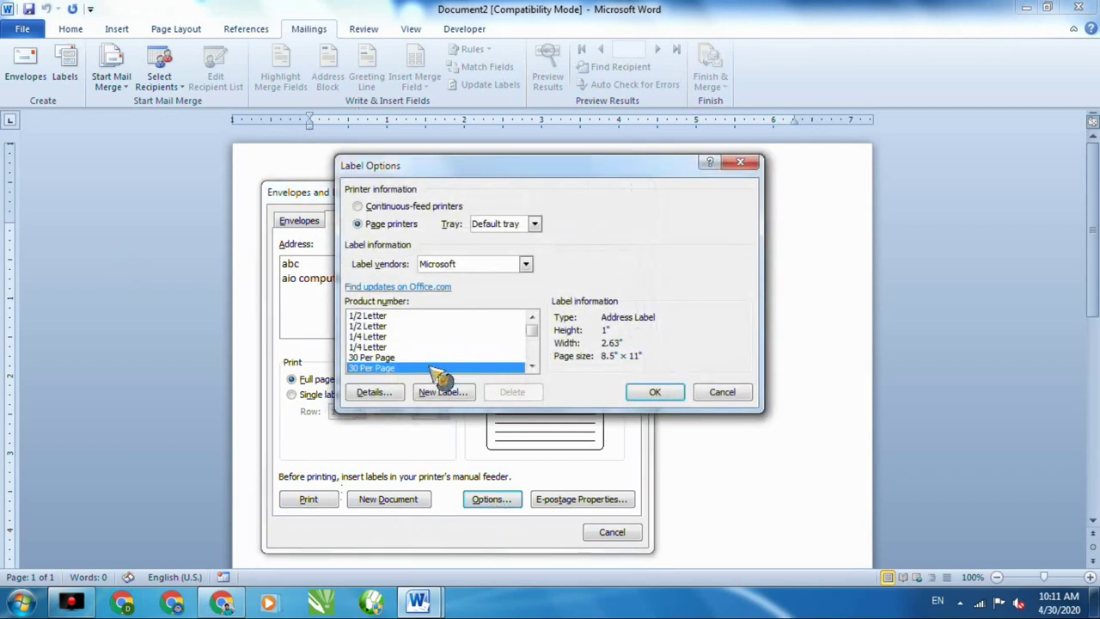
pyautogui.click(440, 357)
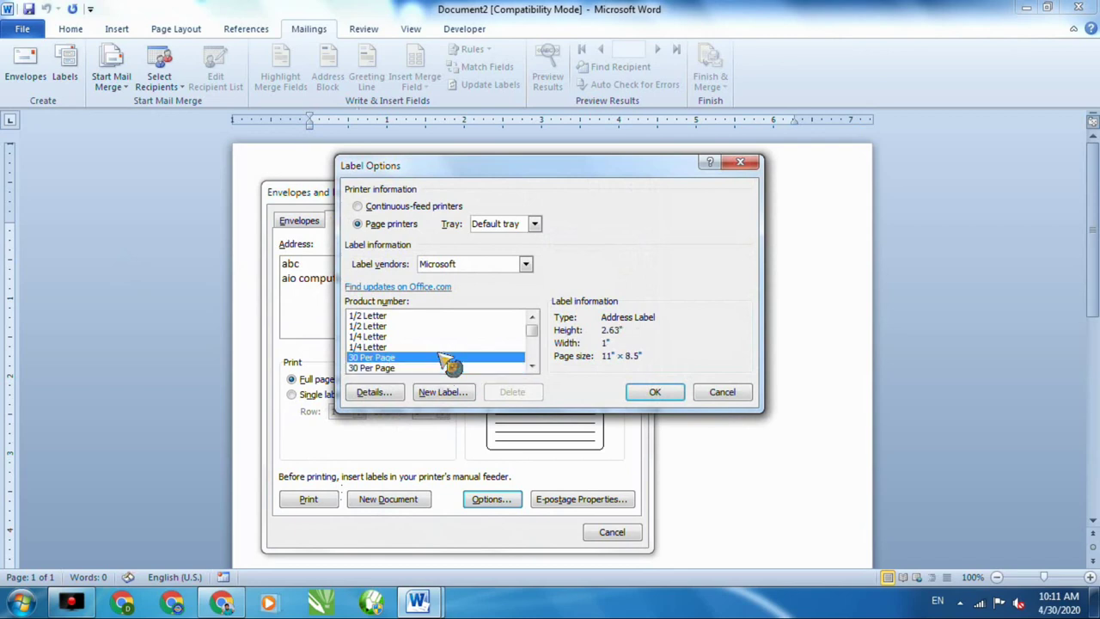
pyautogui.click(381, 370)
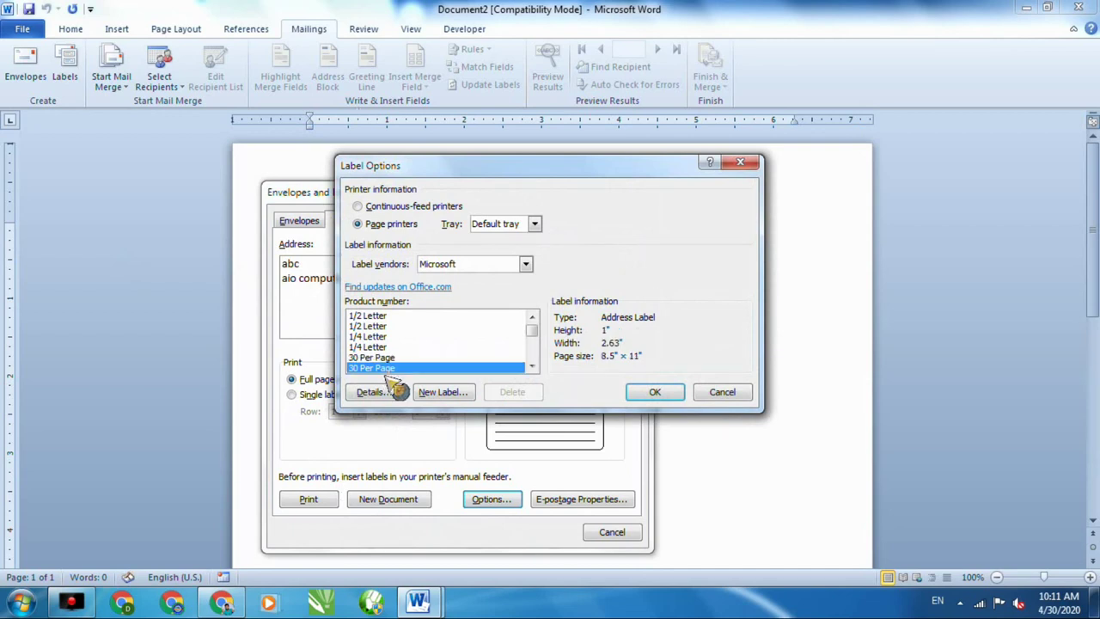
pyautogui.click(658, 395)
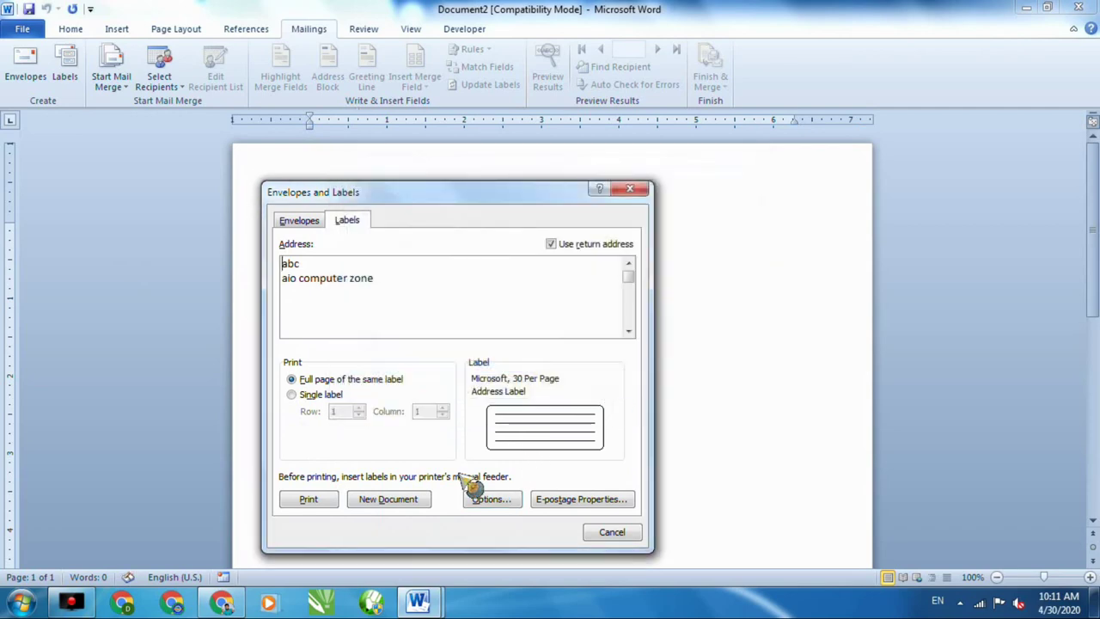
pyautogui.click(388, 499)
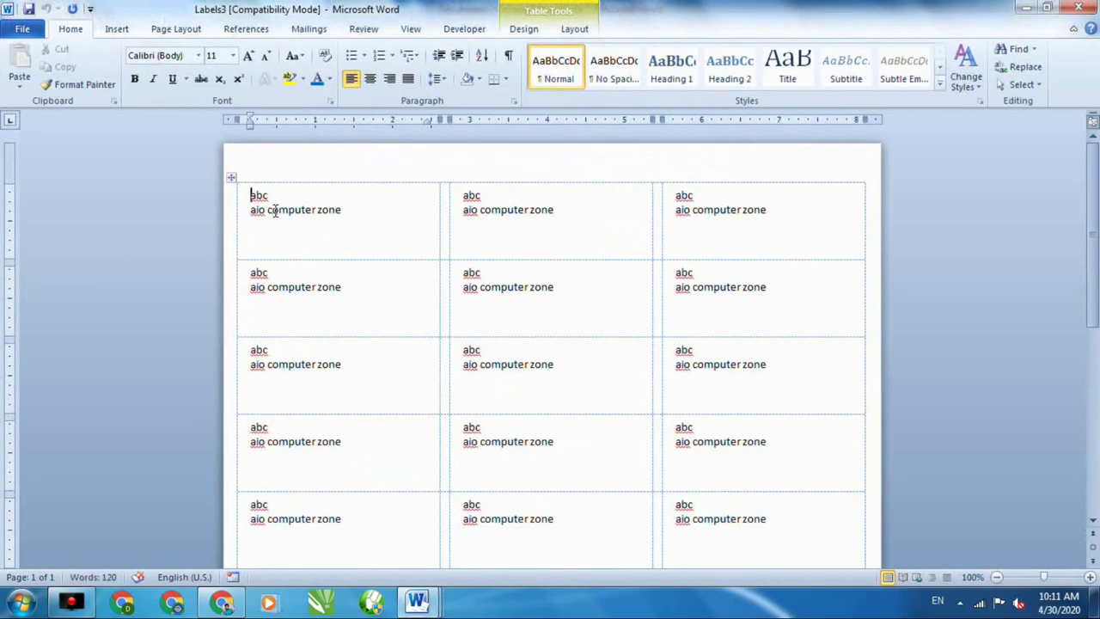
pyautogui.moveTo(1096, 250); pyautogui.dragTo(1095, 267)
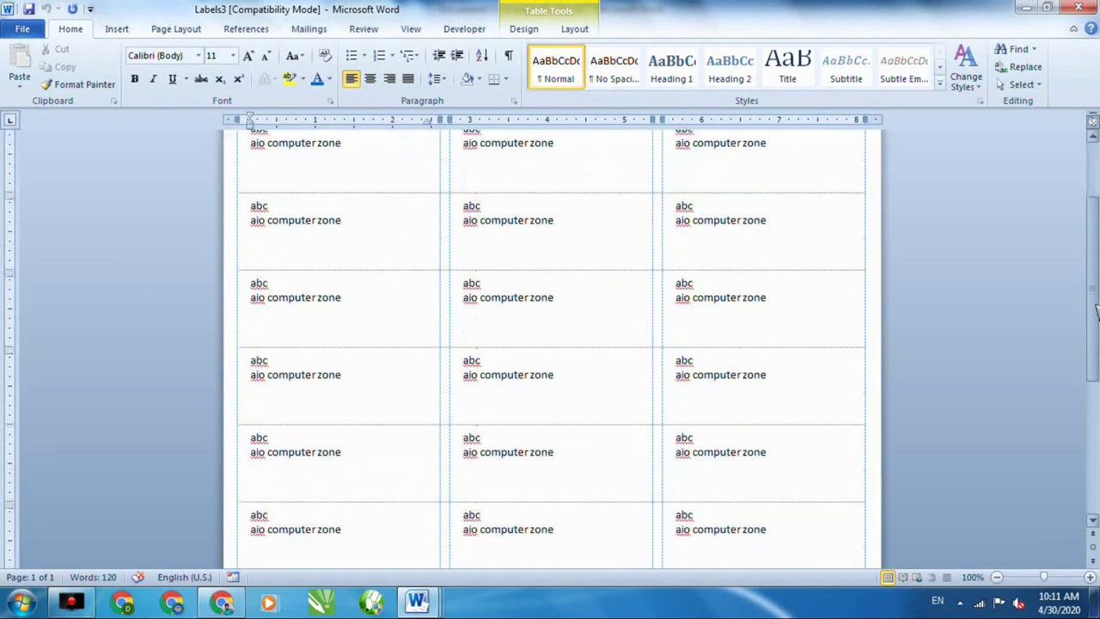
pyautogui.scroll(2, 1096, 258)
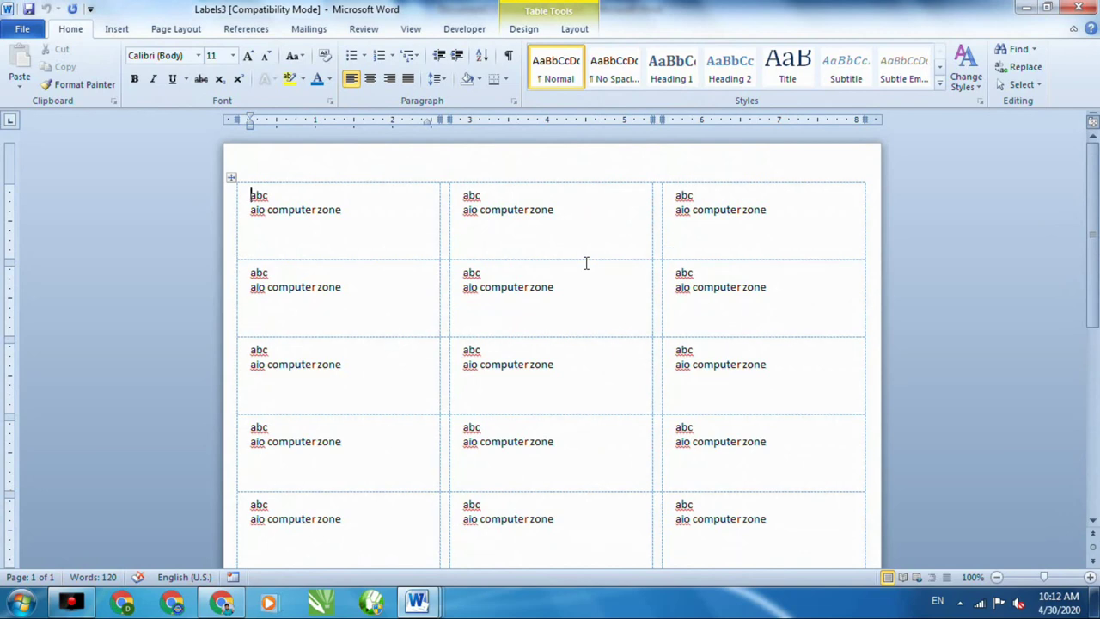
# Step: Delete all the label text with Ctrl+A and Delete, then launch the Step-by-Step Mail Merge Wizard
pyautogui.click(310, 30)
pyautogui.click(64, 73)
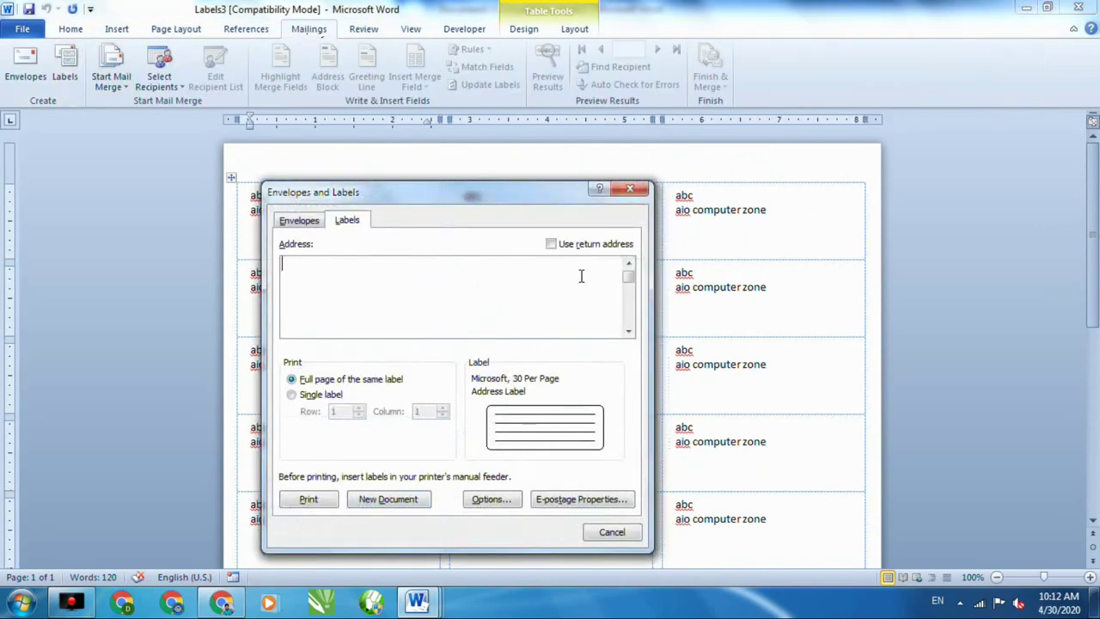
pyautogui.click(630, 189)
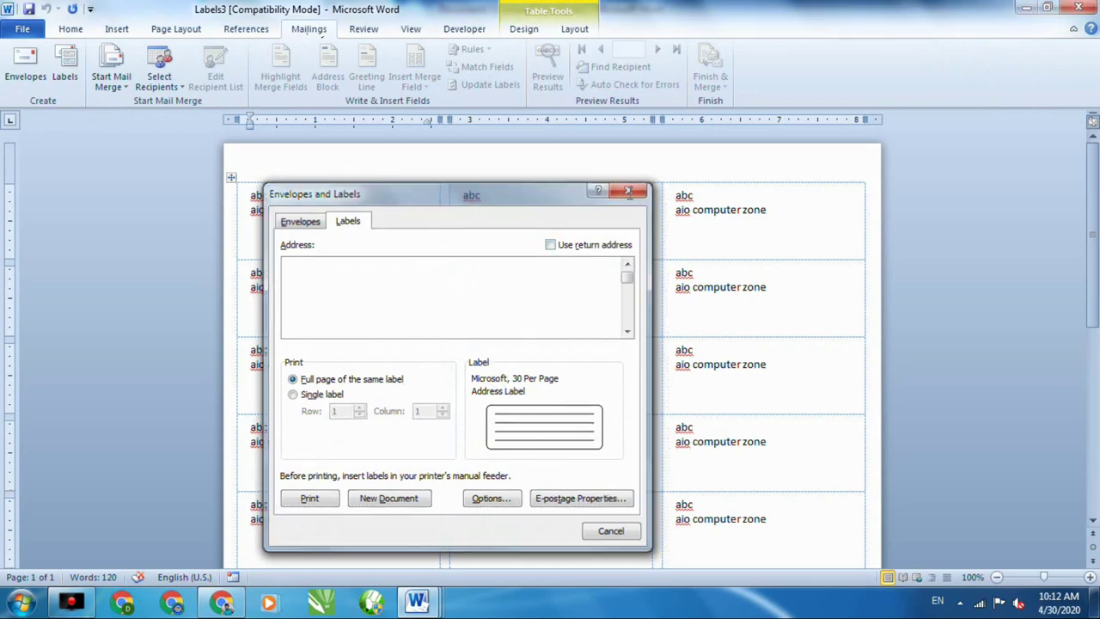
pyautogui.hotkey('ctrl', 'a')
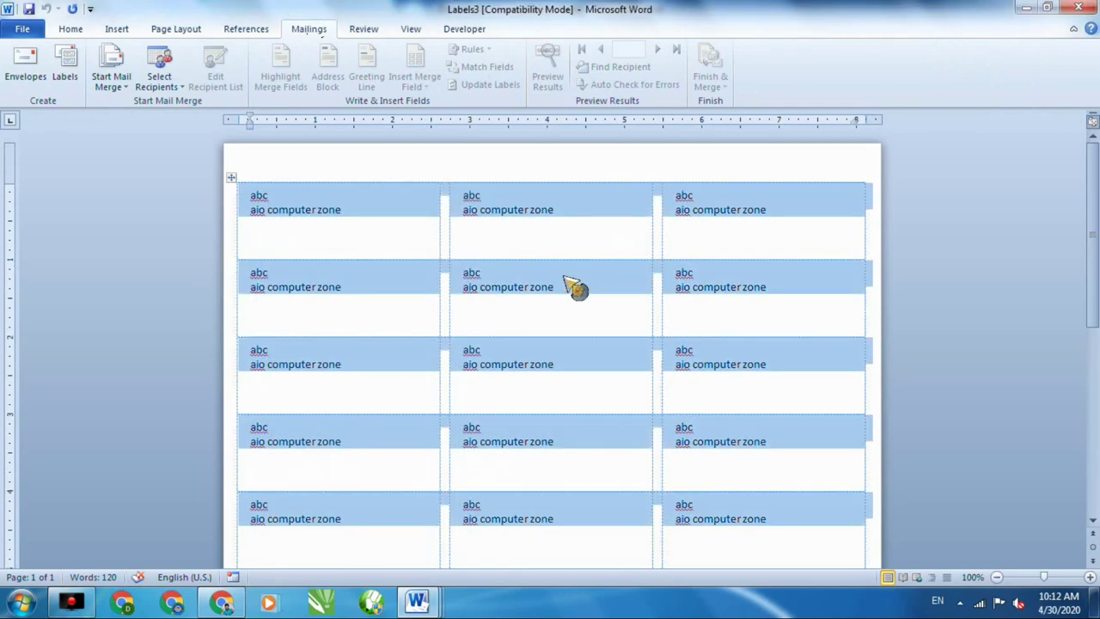
pyautogui.hotkey('ctrl', 'z')
pyautogui.press('Delete')
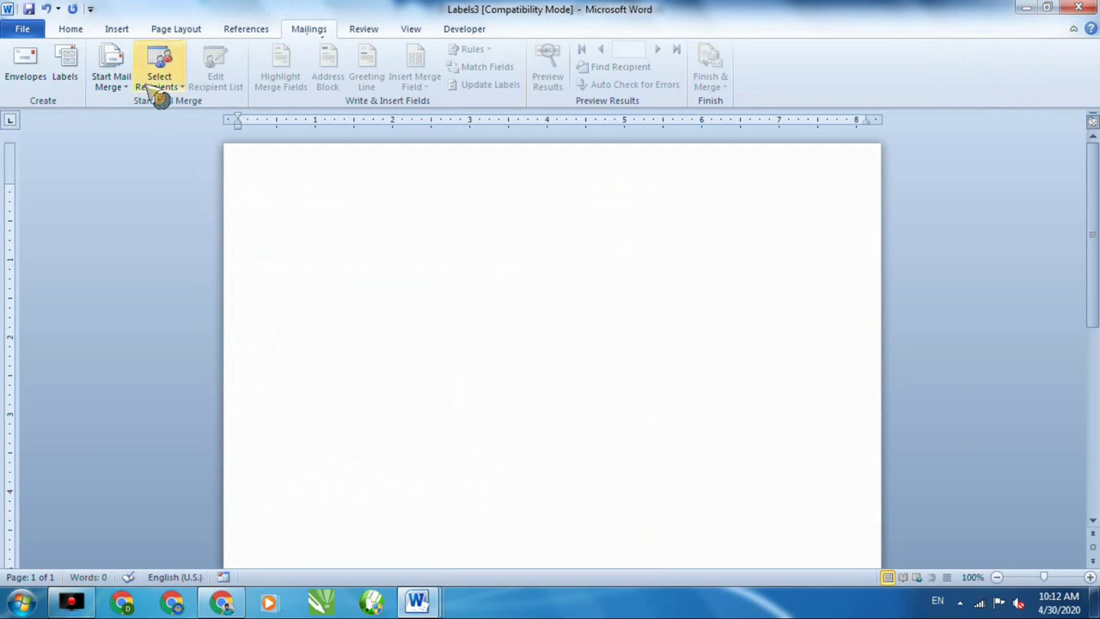
pyautogui.click(133, 83)
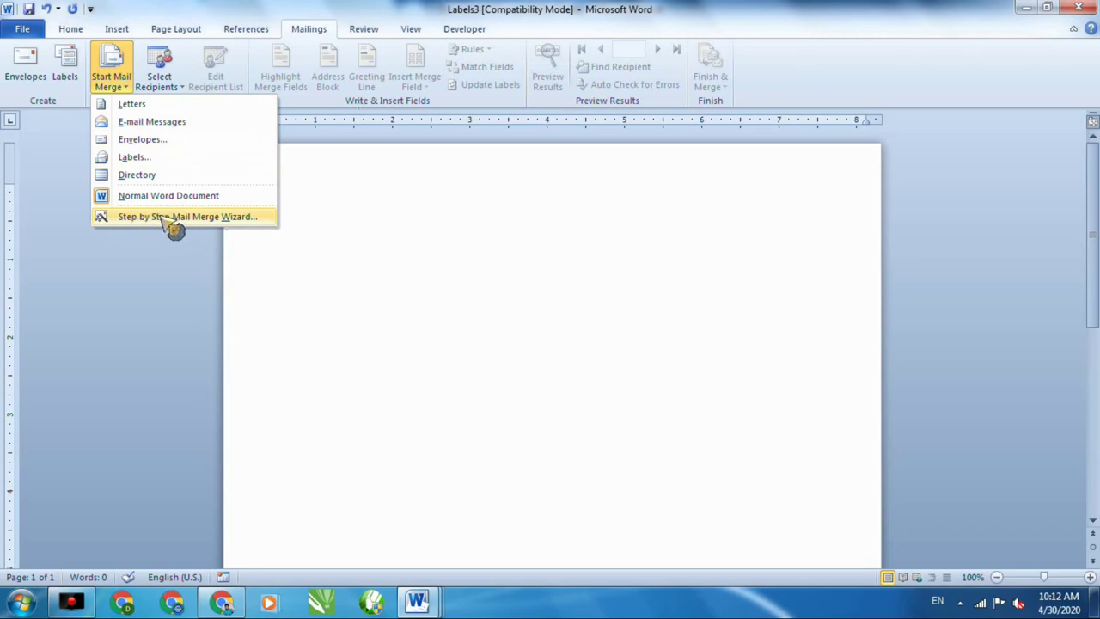
pyautogui.click(172, 219)
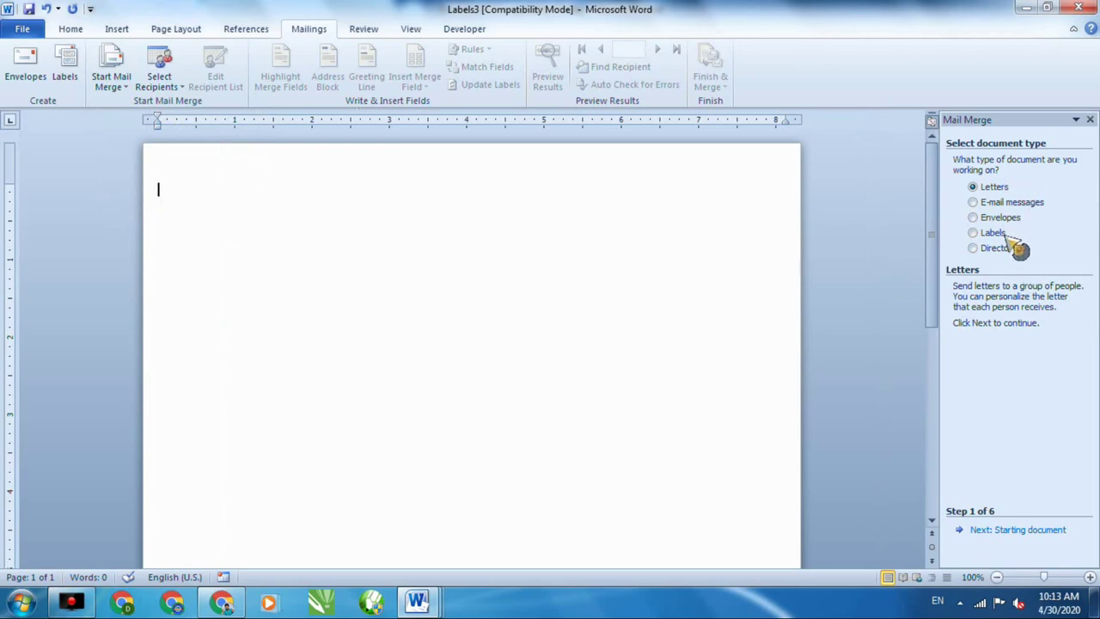
pyautogui.click(111, 86)
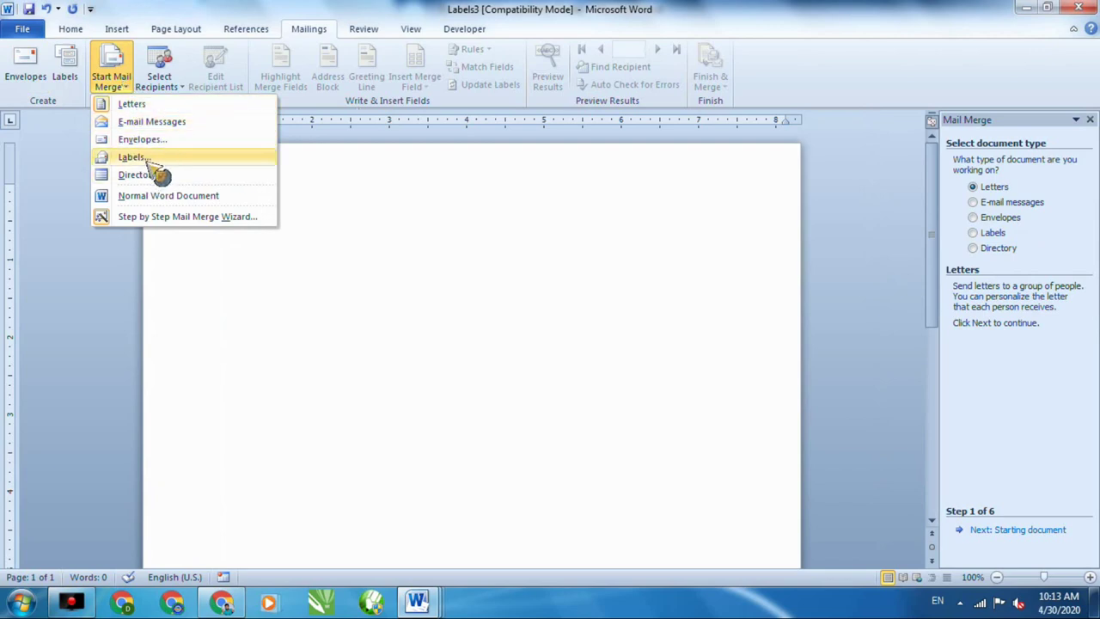
pyautogui.click(664, 274)
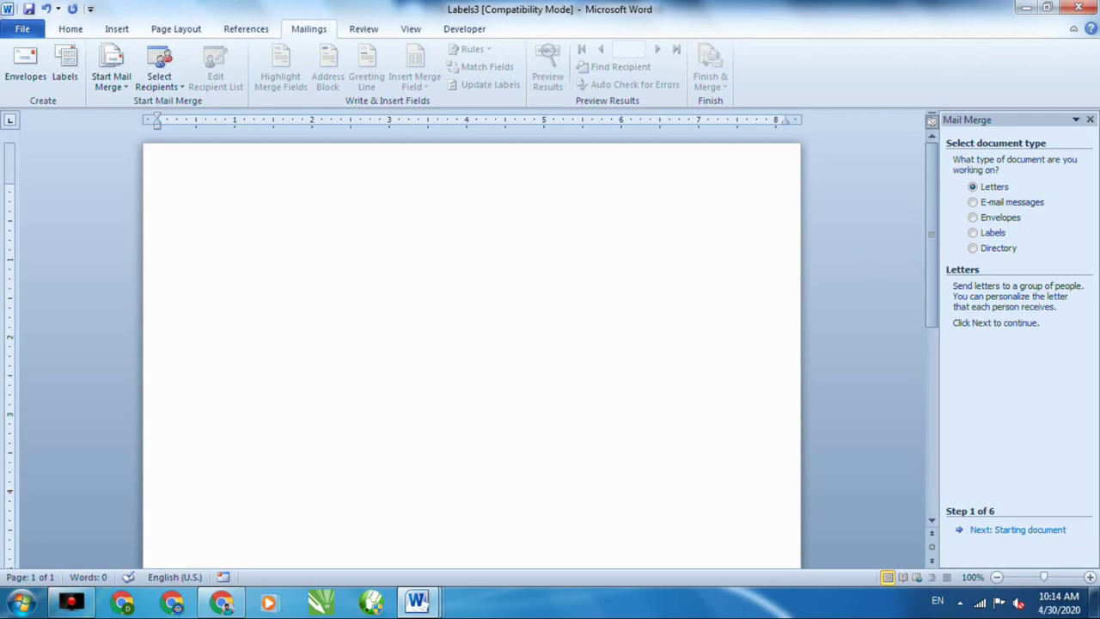
pyautogui.moveTo(941, 135); pyautogui.dragTo(1094, 180)
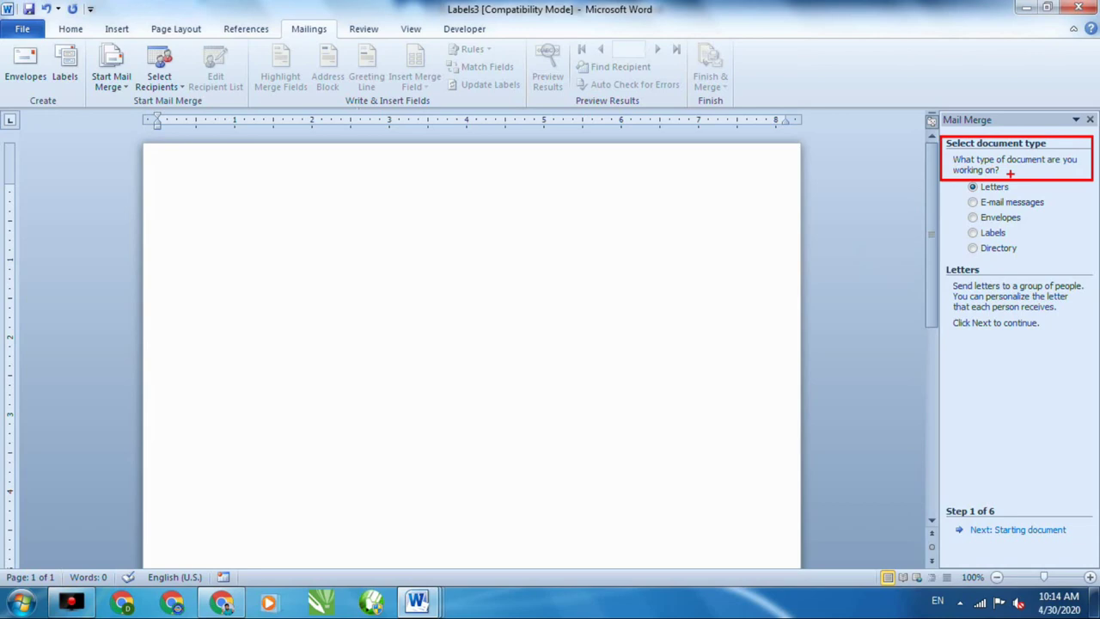
pyautogui.press('Escape')
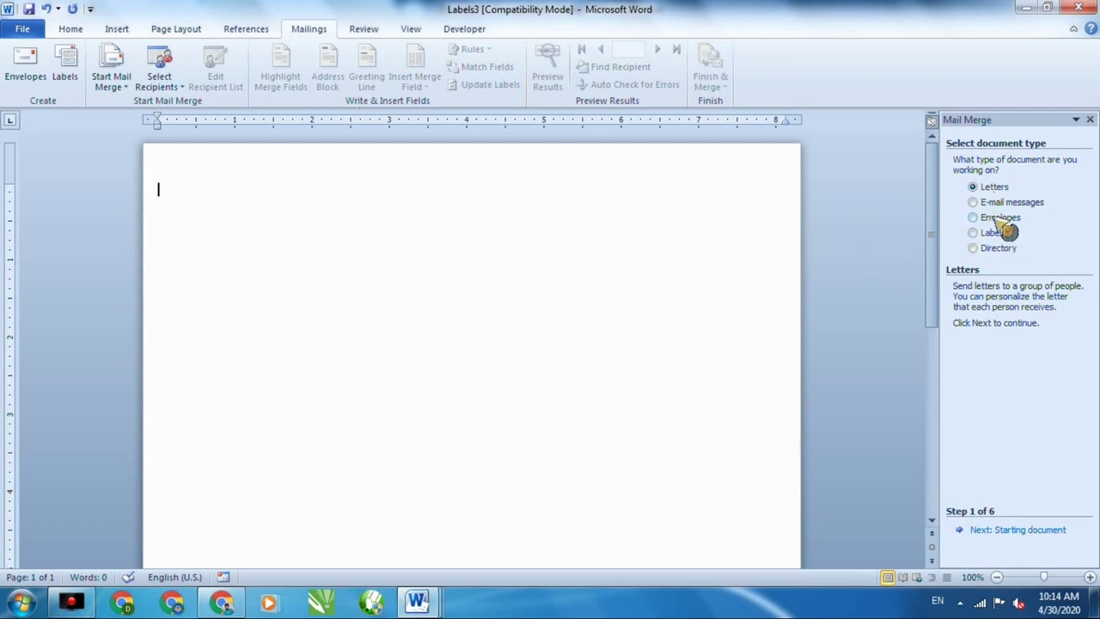
# Step: Keep Letters and Use the current document, advancing the wizard to step 3, Select recipients
pyautogui.click(1004, 533)
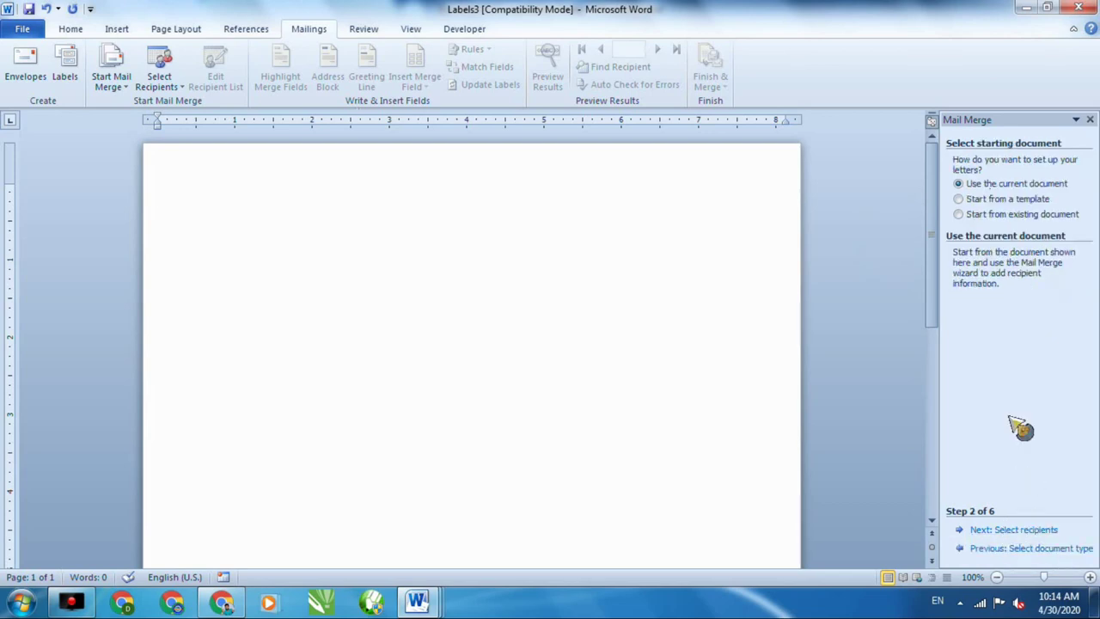
pyautogui.click(964, 183)
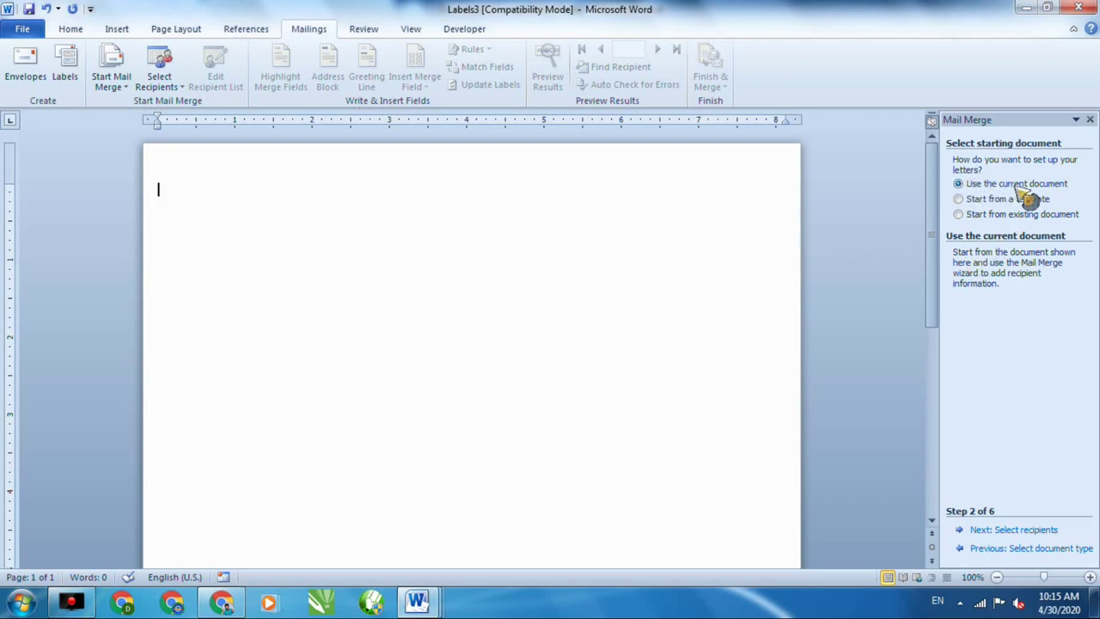
pyautogui.click(1011, 531)
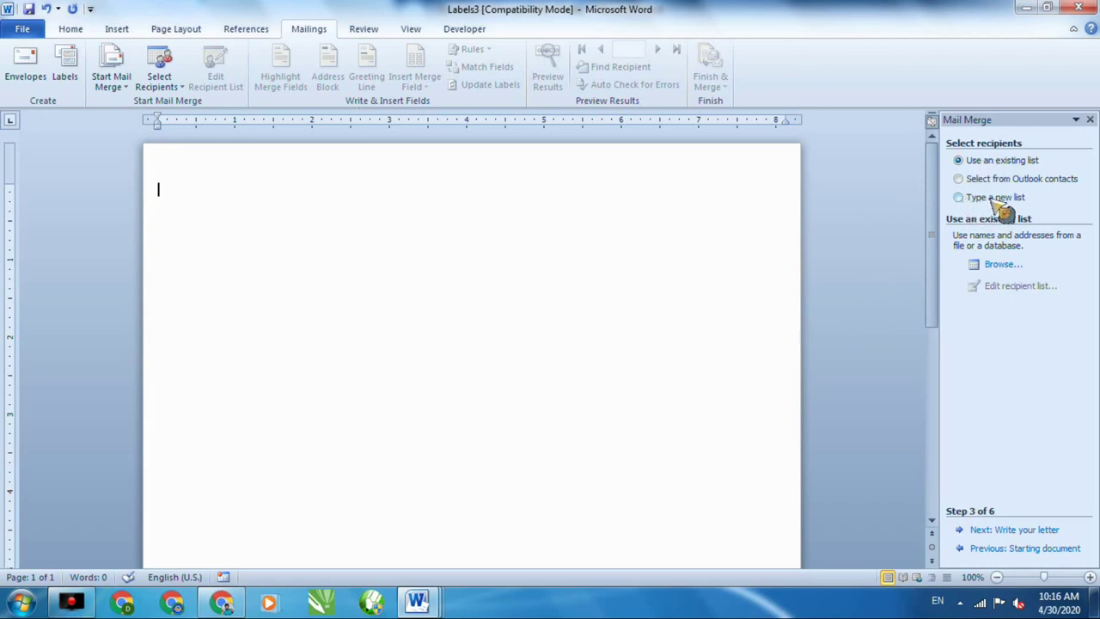
# Step: Select Type a new list and open the empty New Address List with Create..
pyautogui.click(959, 198)
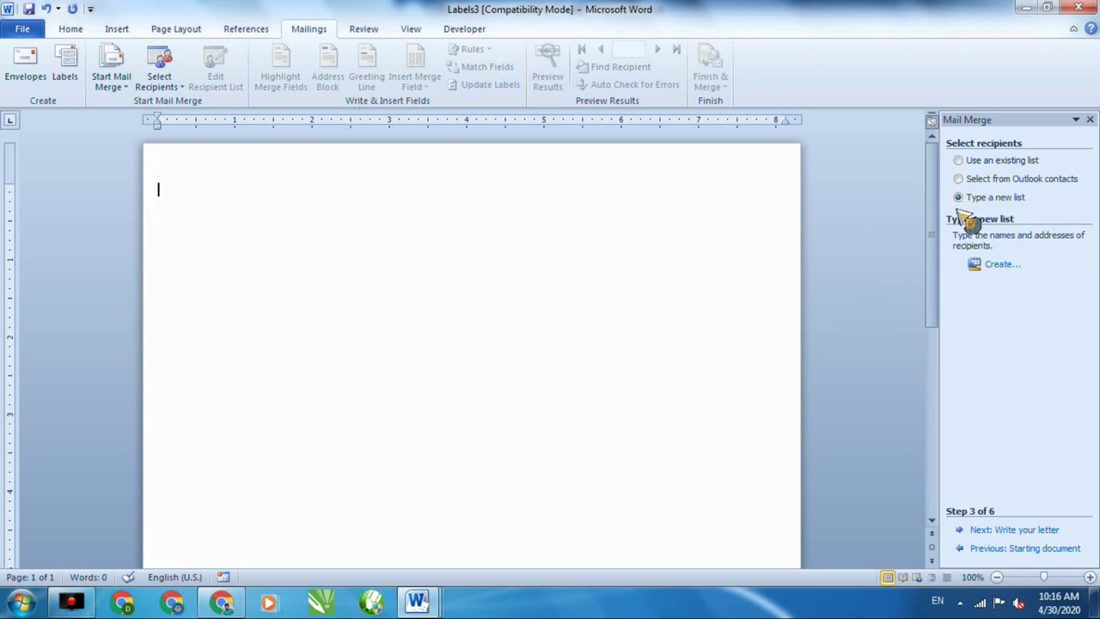
pyautogui.click(975, 160)
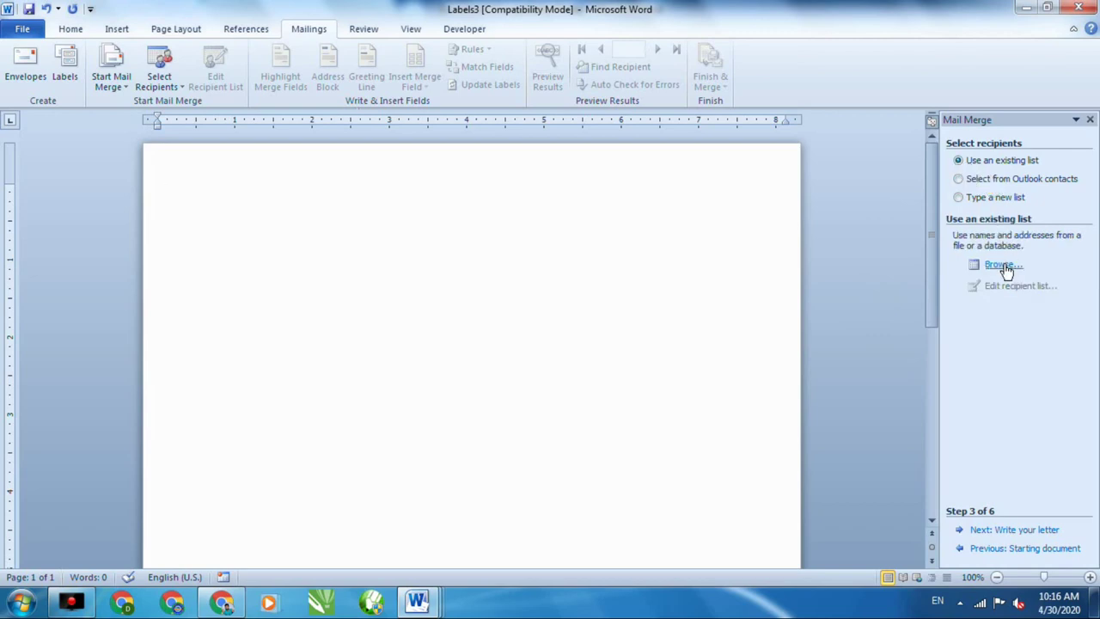
pyautogui.click(1000, 265)
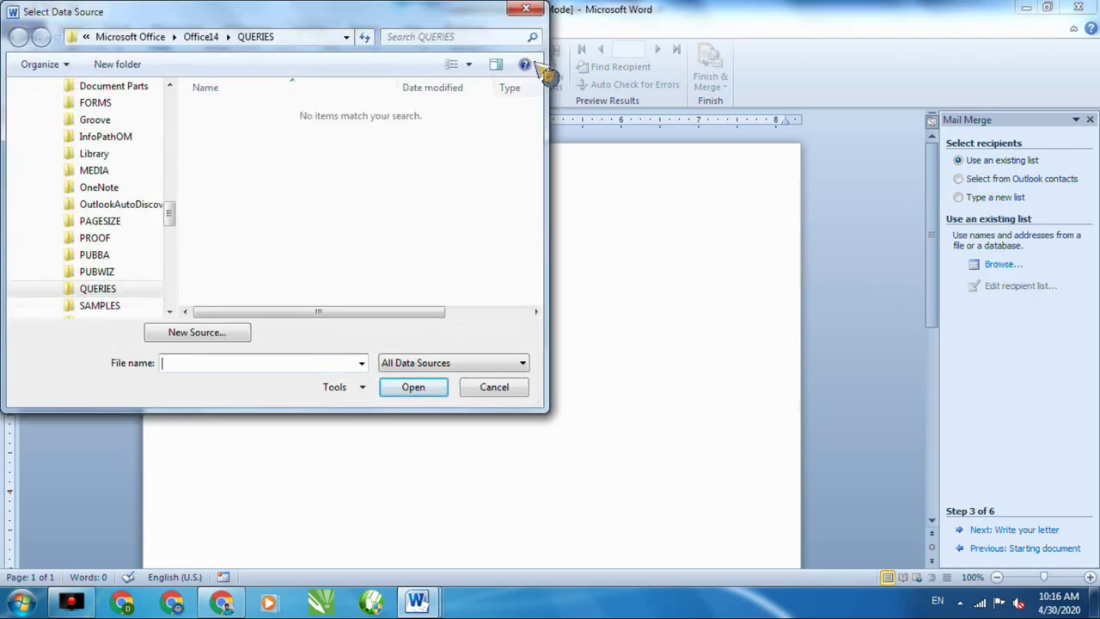
pyautogui.click(526, 11)
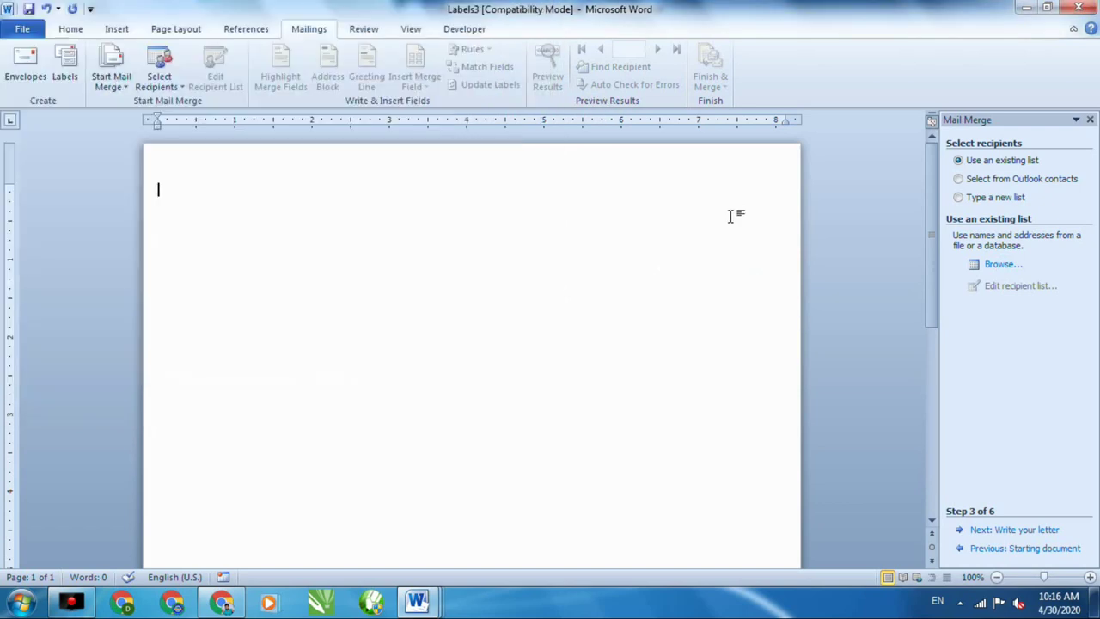
pyautogui.click(961, 198)
pyautogui.click(1000, 266)
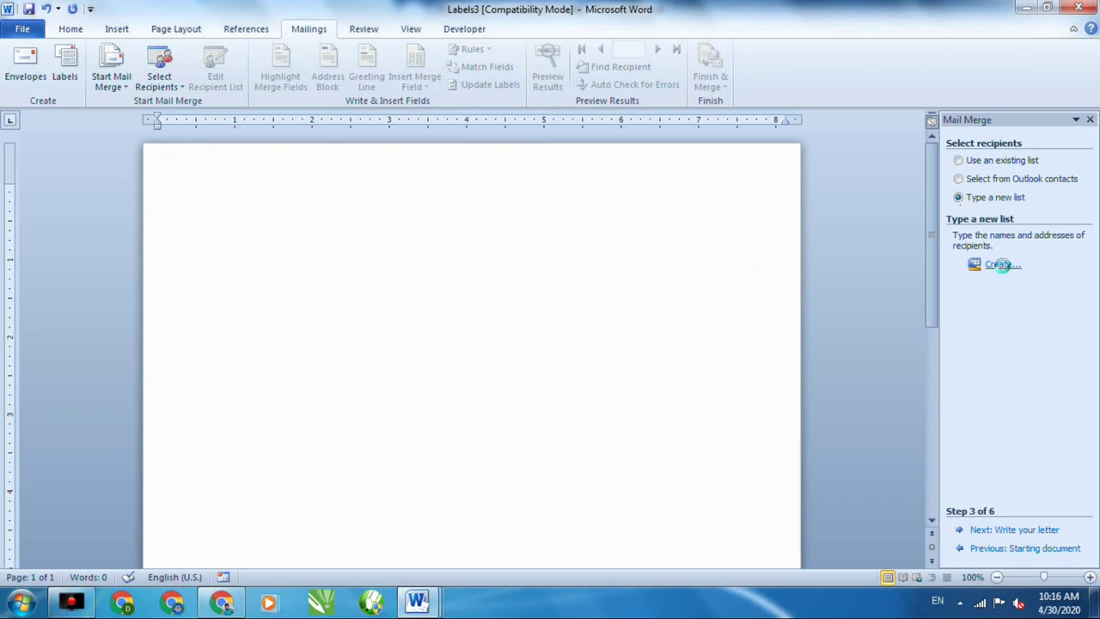
pyautogui.moveTo(545, 155); pyautogui.dragTo(504, 165)
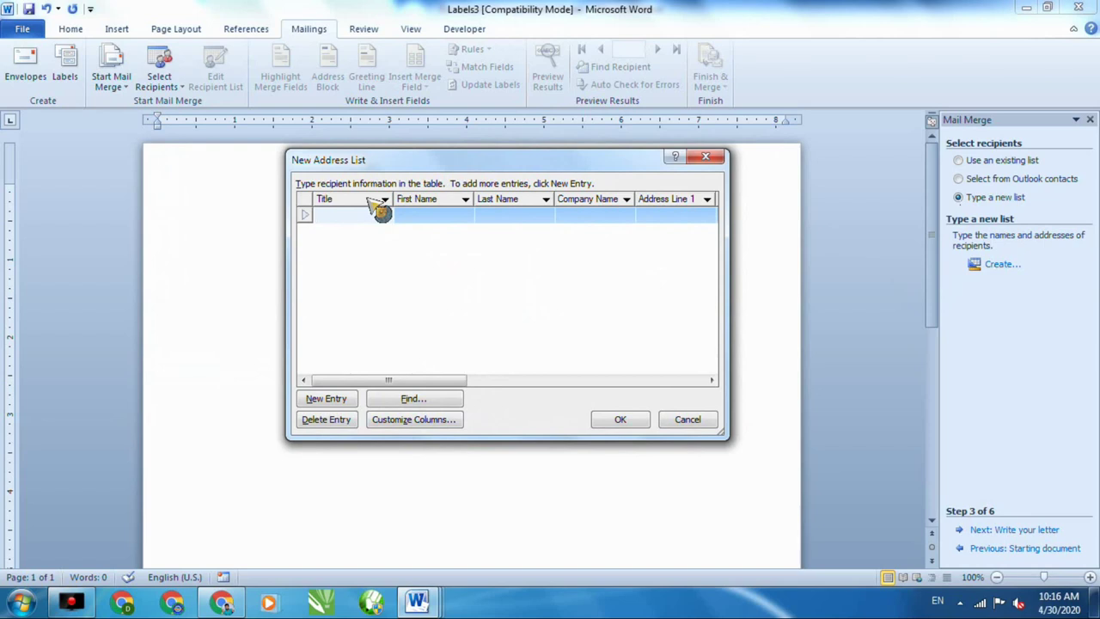
# Step: In Customize Columns, delete the Title, First Name, Last Name, Company Name and Address Line 1 fields
pyautogui.click(392, 425)
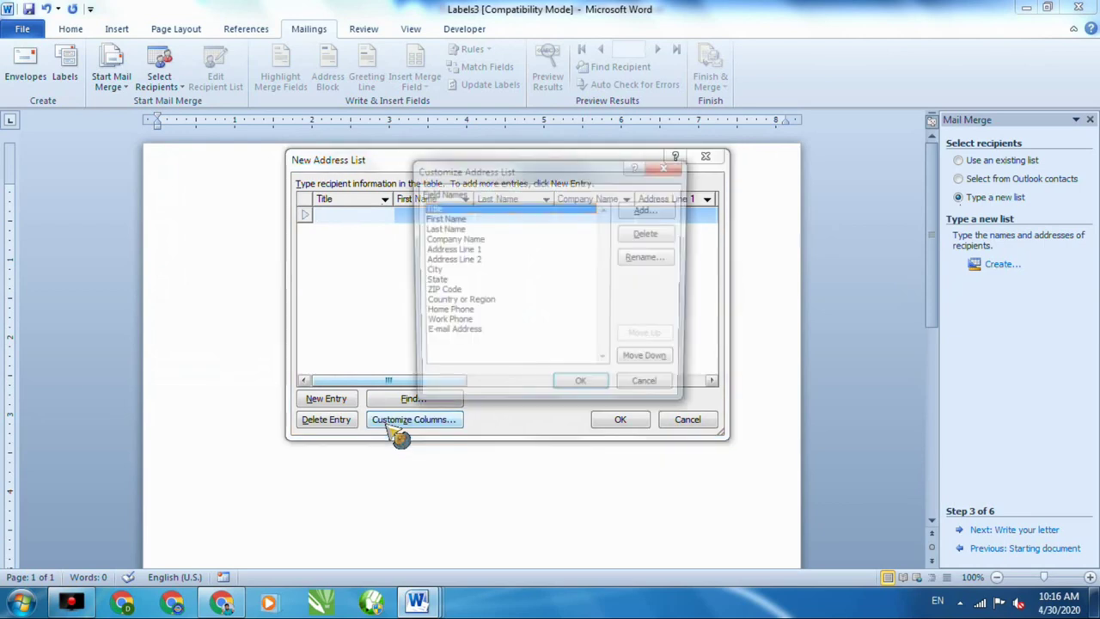
pyautogui.click(655, 239)
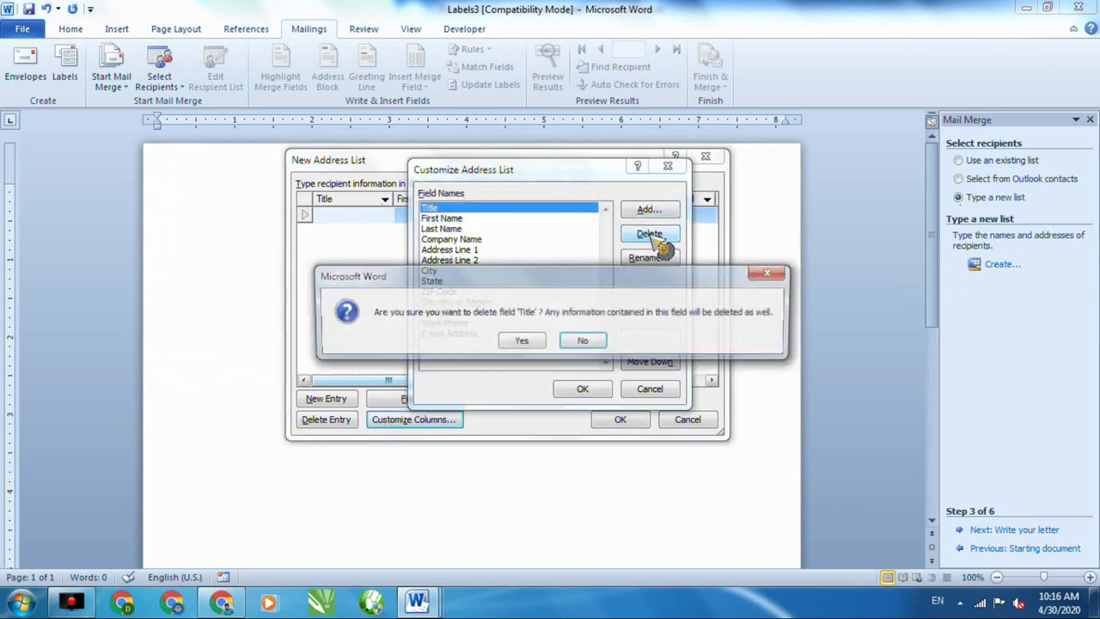
pyautogui.press('Return')
pyautogui.click(653, 236)
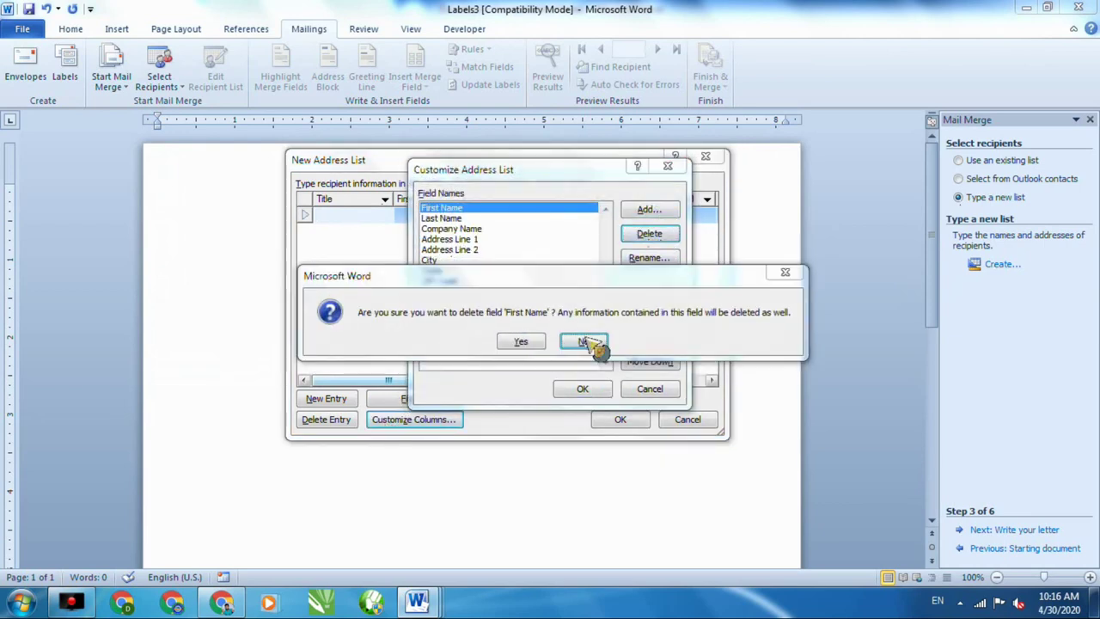
pyautogui.press('Return')
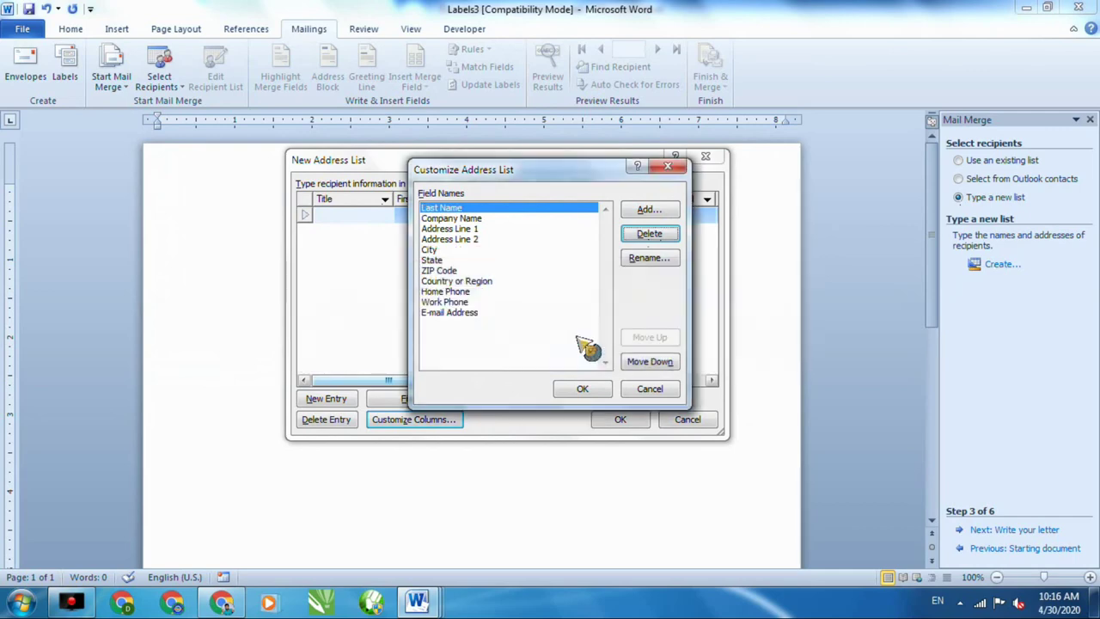
pyautogui.press('Return')
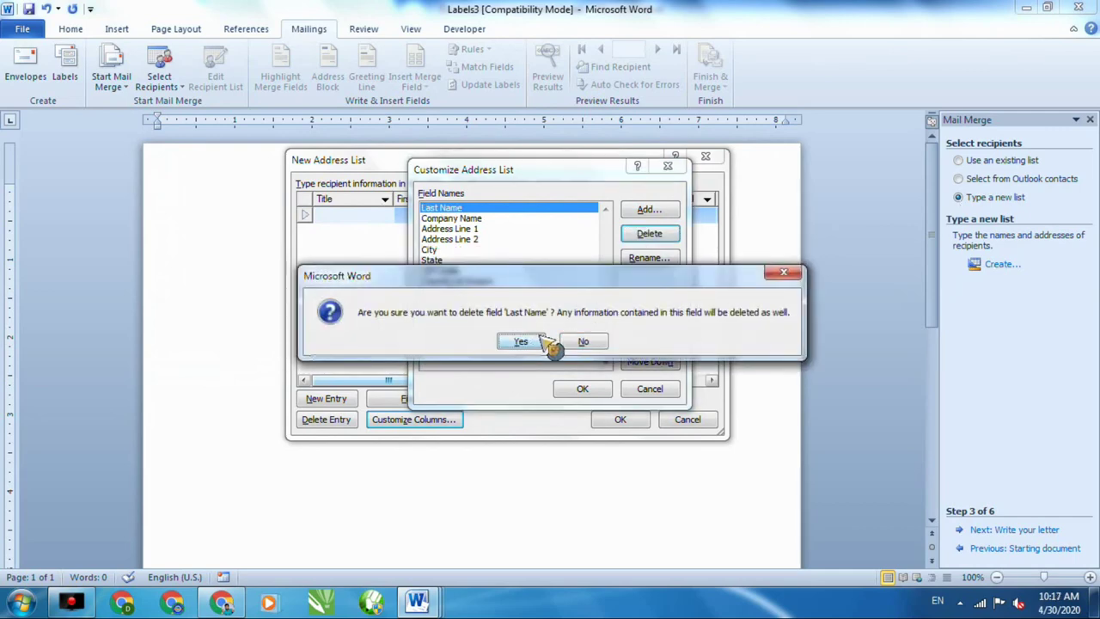
pyautogui.click(541, 341)
pyautogui.press('Return')
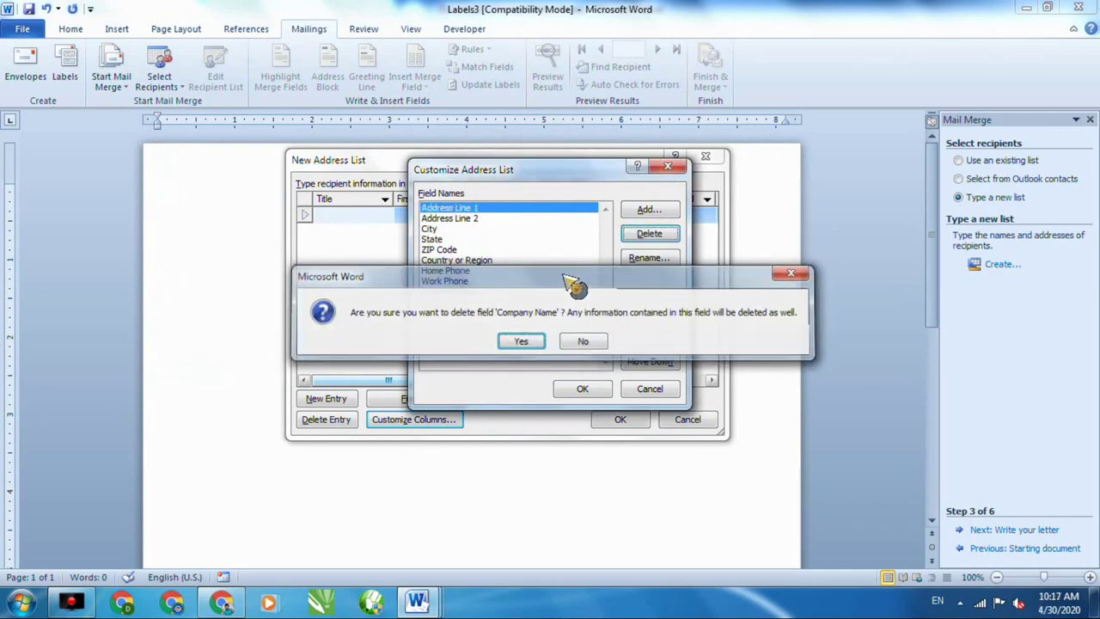
pyautogui.press('Return')
pyautogui.press('Return')
pyautogui.press('Return')
pyautogui.hotkey('alt', 'a')
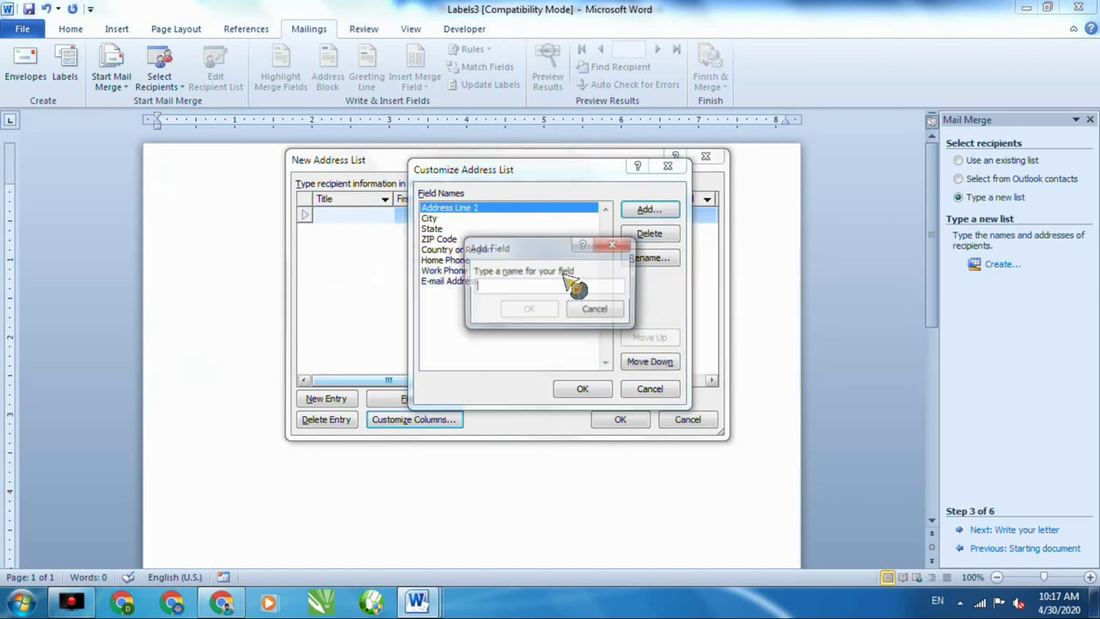
pyautogui.click(614, 245)
pyautogui.click(651, 238)
pyautogui.click(530, 340)
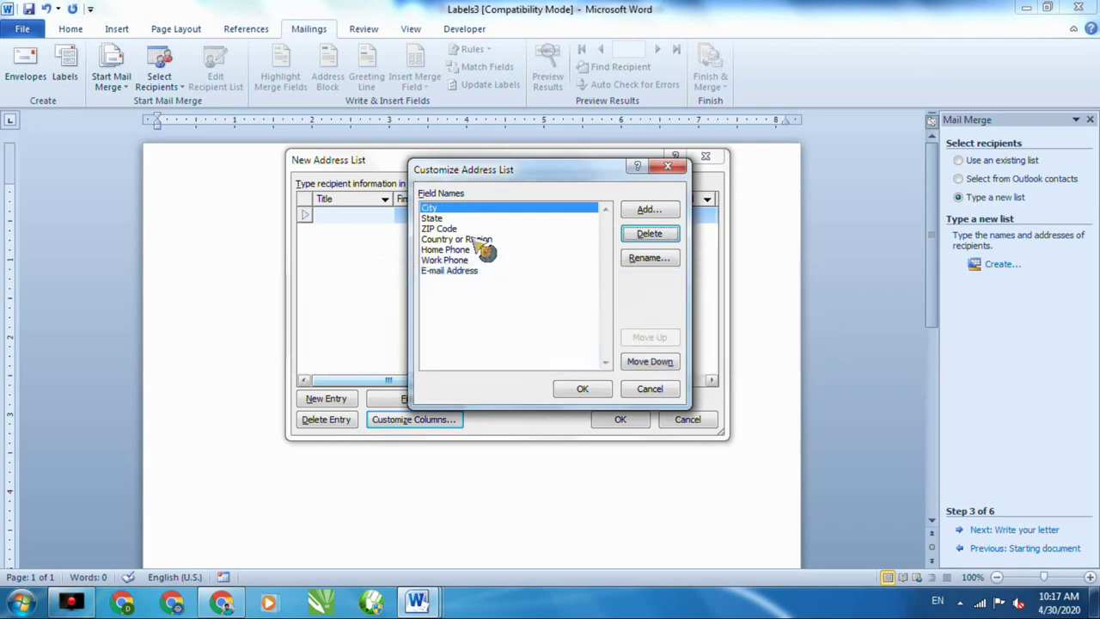
# Step: Delete the Country or Region, City and E-mail Address fields, plus another address field
pyautogui.click(454, 239)
pyautogui.click(650, 239)
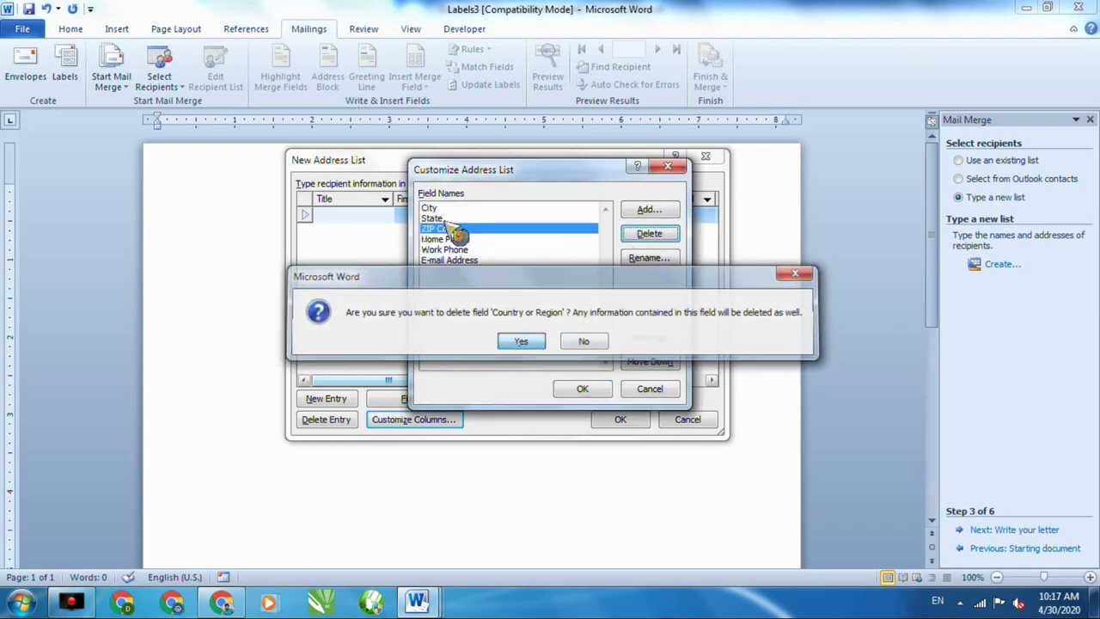
pyautogui.click(521, 341)
pyautogui.click(650, 233)
pyautogui.click(521, 340)
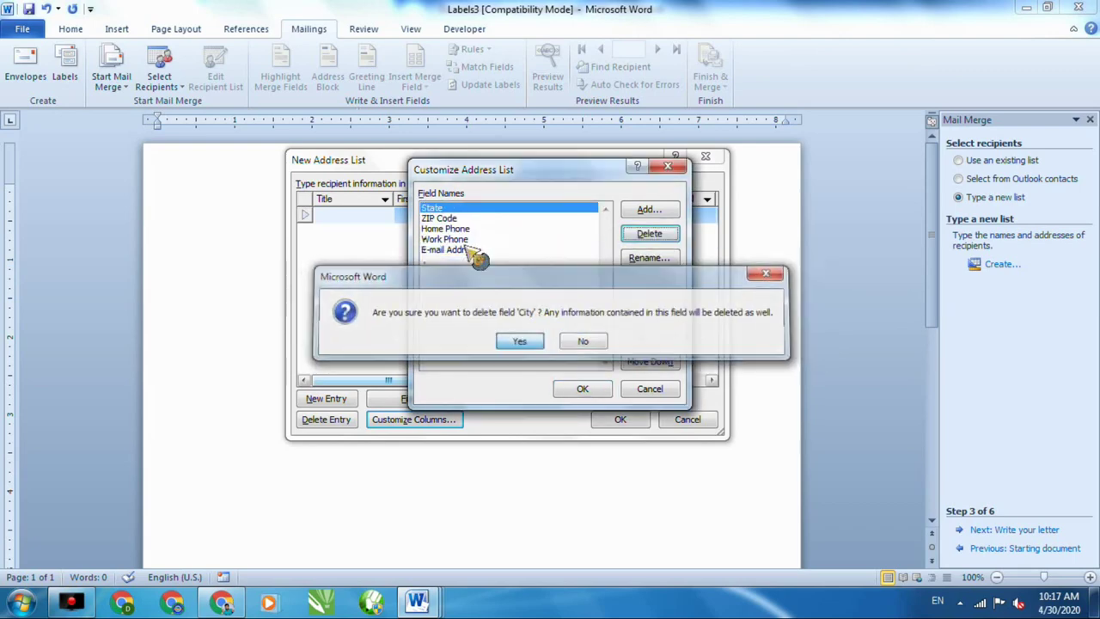
pyautogui.click(449, 250)
pyautogui.click(651, 237)
pyautogui.click(521, 340)
# Step: Delete the ZIP Code, Home Phone, State and Work Phone fields, leaving the list empty
pyautogui.click(440, 218)
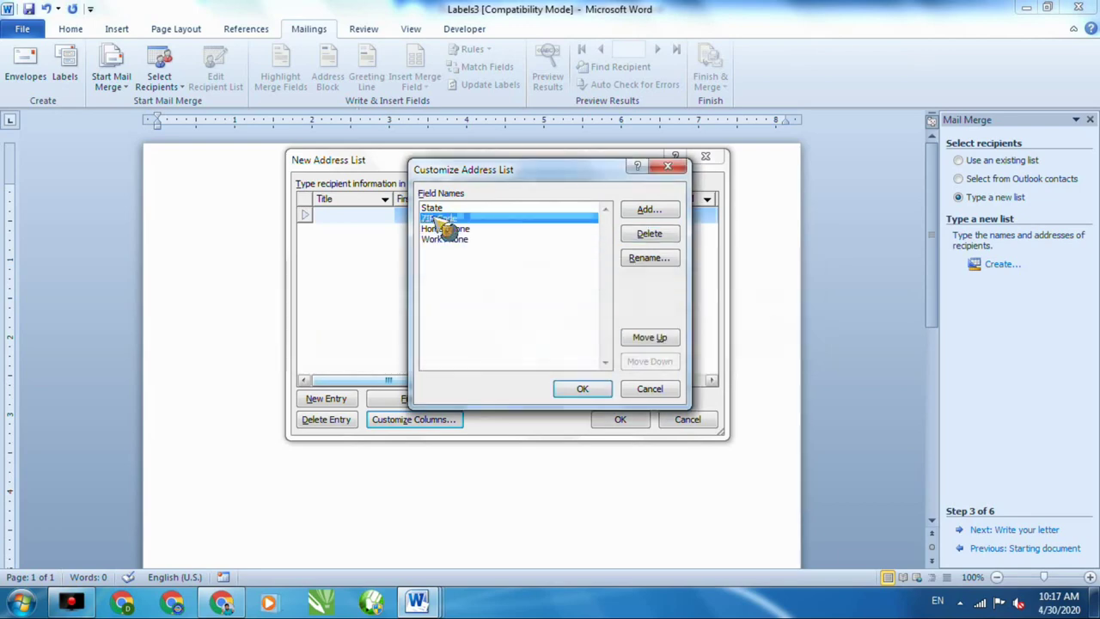
pyautogui.click(668, 237)
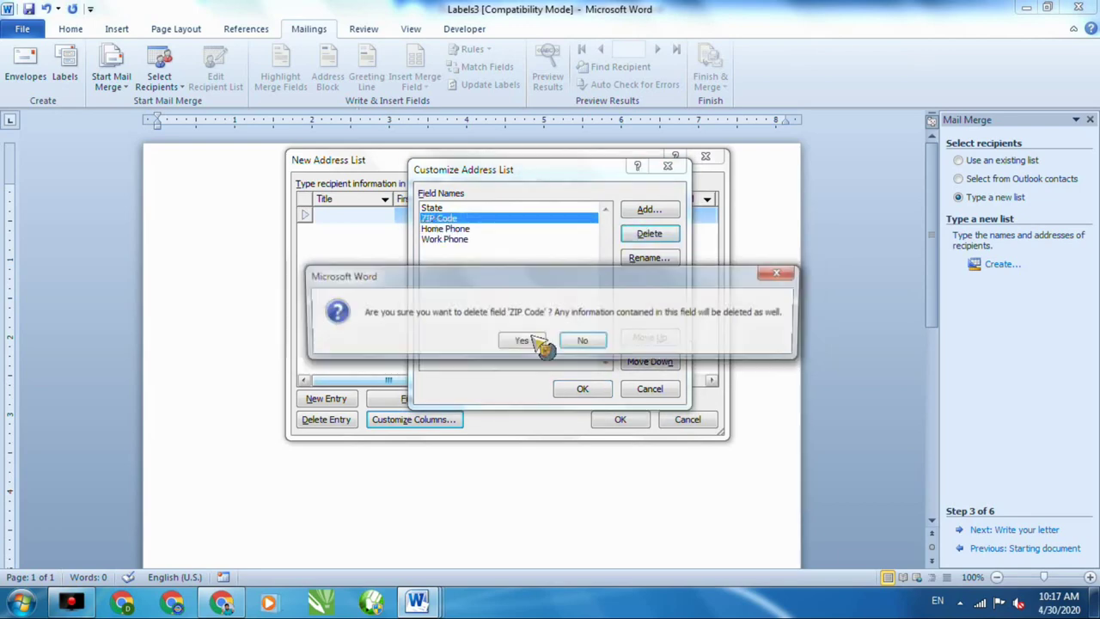
pyautogui.click(521, 340)
pyautogui.click(650, 234)
pyautogui.click(521, 340)
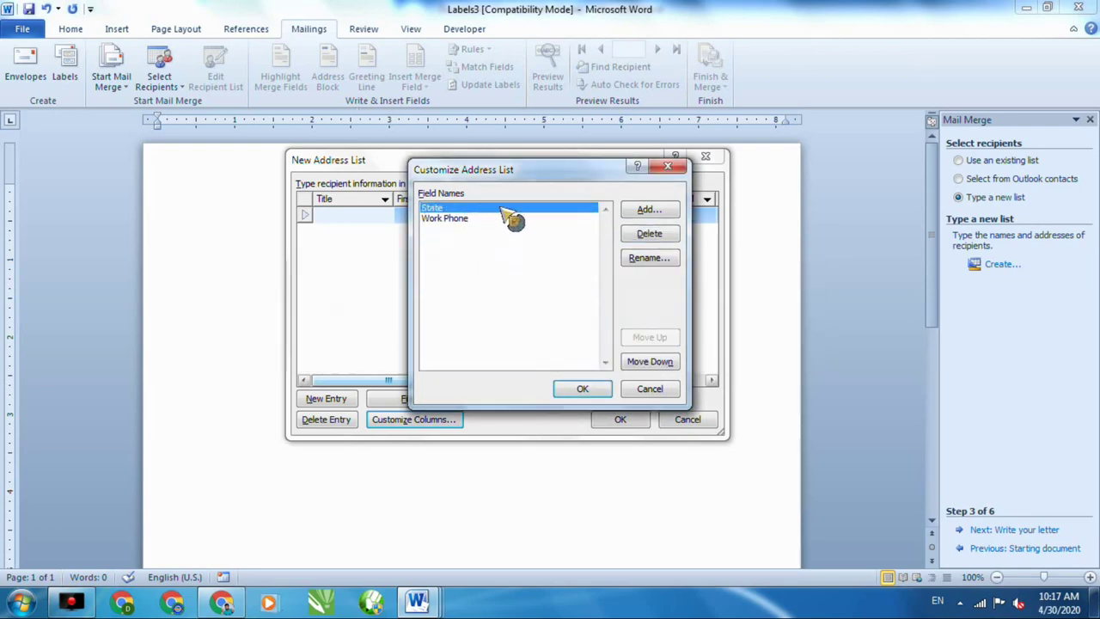
pyautogui.click(650, 234)
pyautogui.click(521, 341)
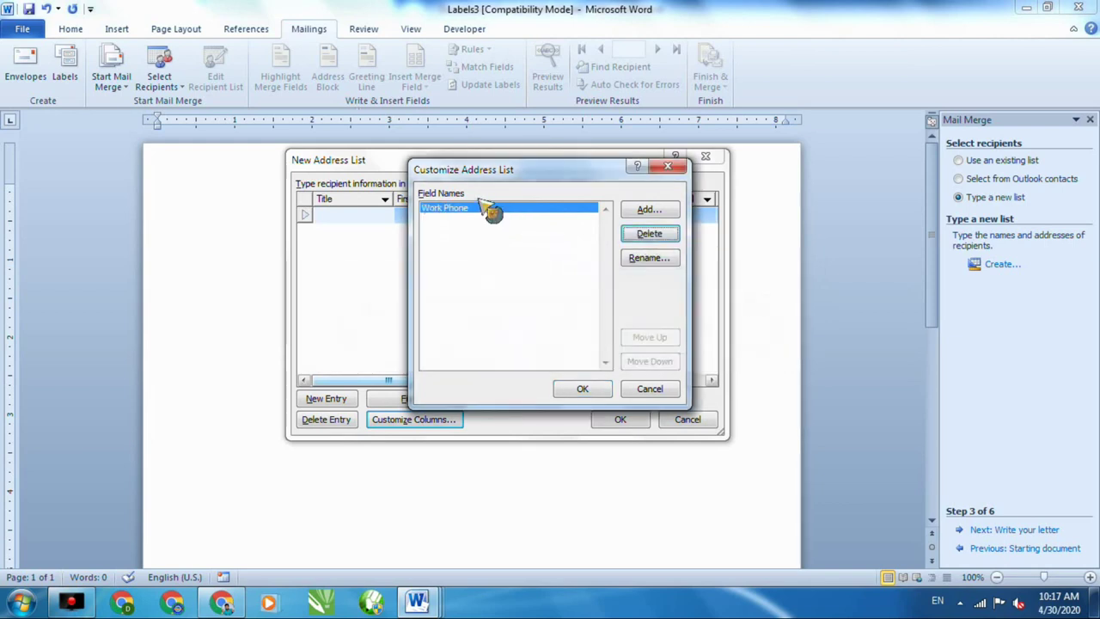
pyautogui.click(651, 236)
pyautogui.click(541, 344)
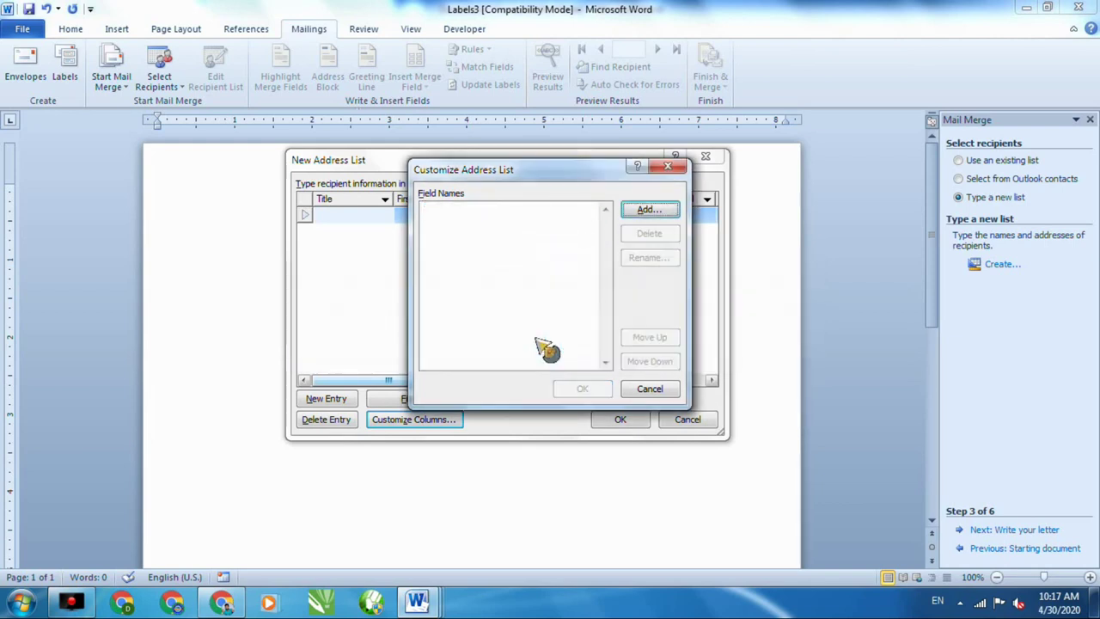
# Step: Add custom Name, Address and Mobile Number fields to the new address list
pyautogui.click(649, 212)
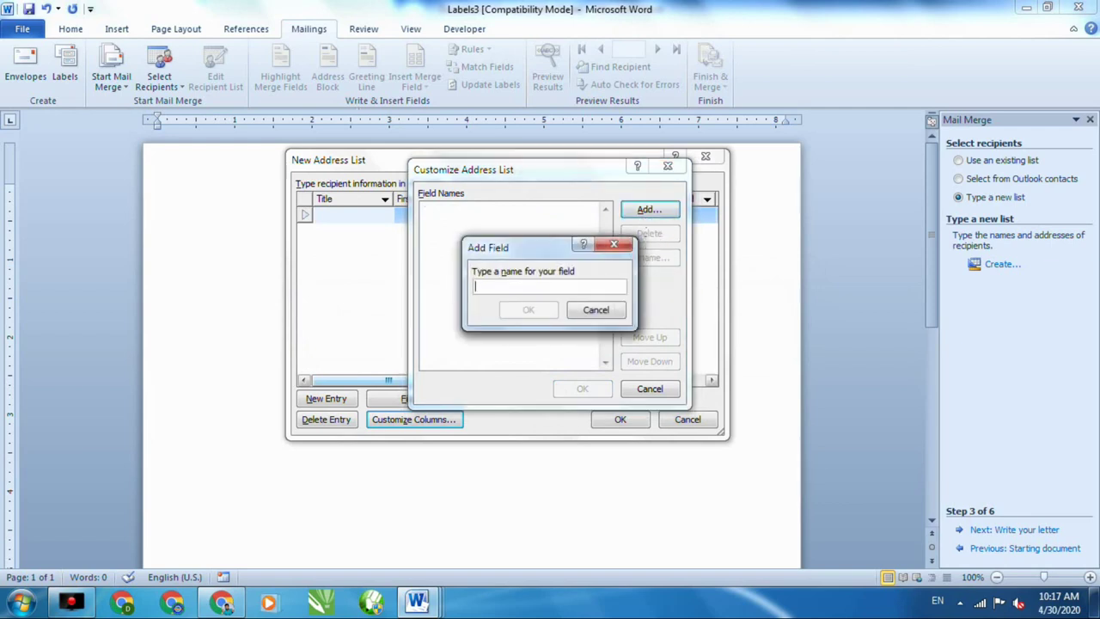
pyautogui.write('Name')
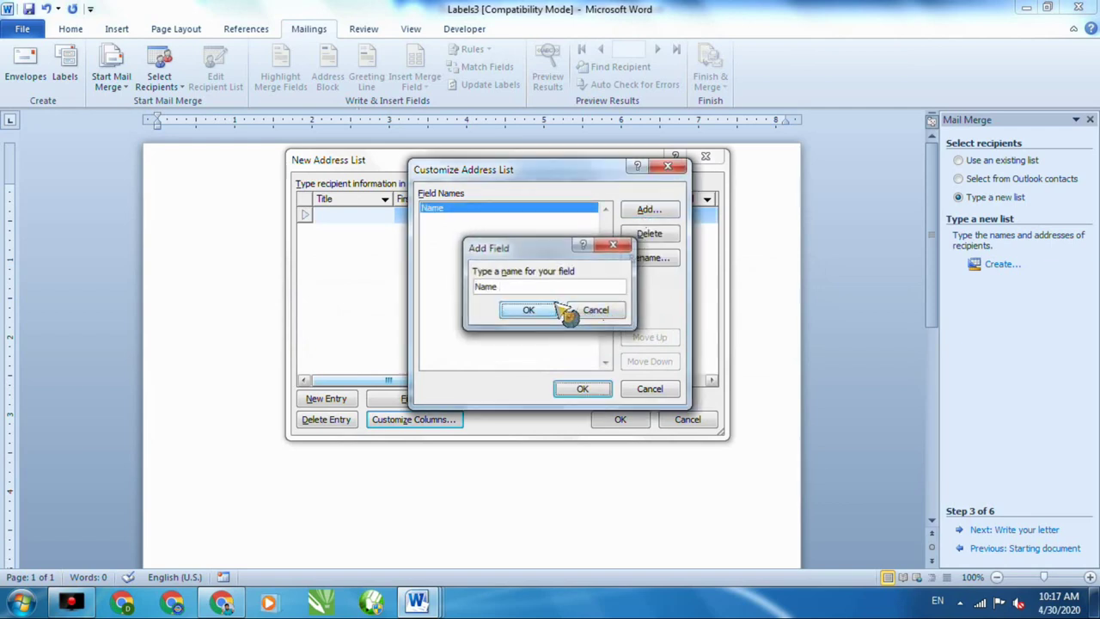
pyautogui.click(550, 310)
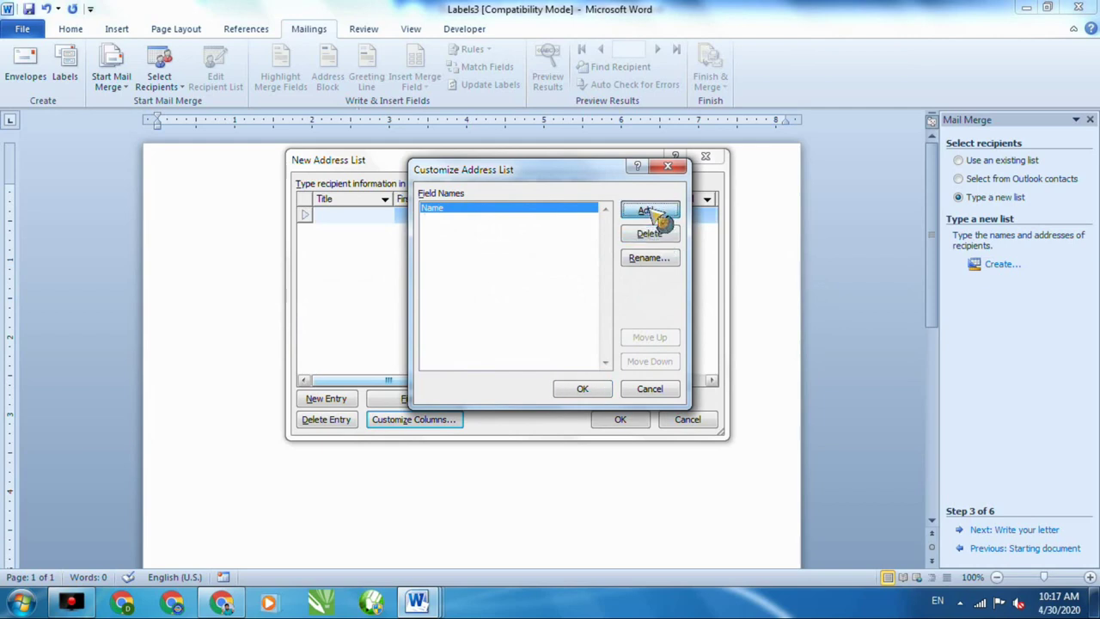
pyautogui.click(649, 212)
pyautogui.write('Addr')
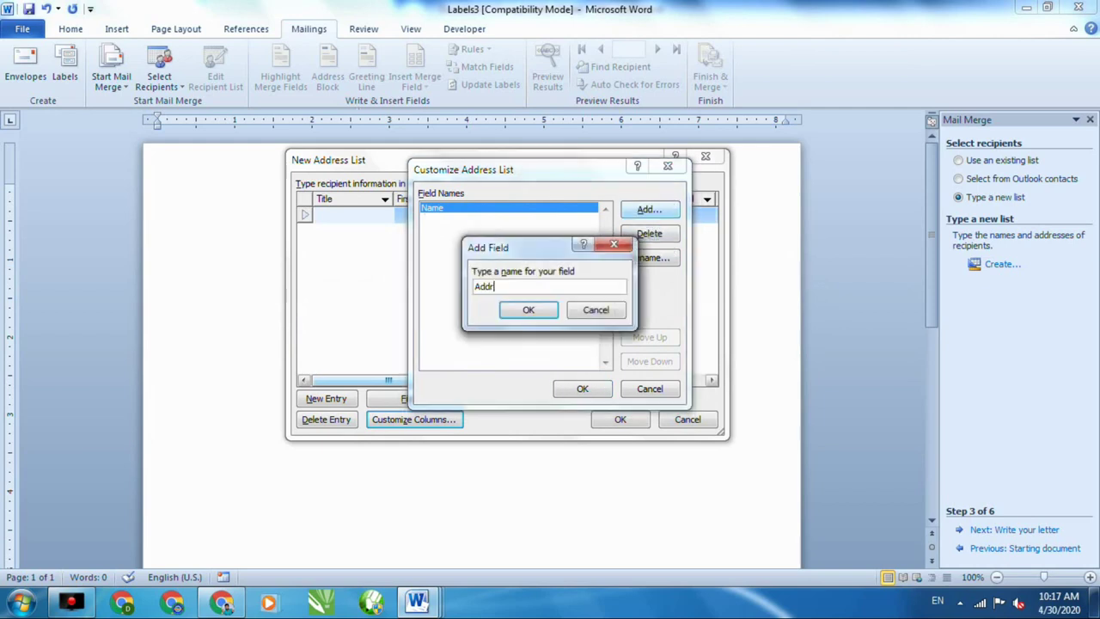
pyautogui.write('ess')
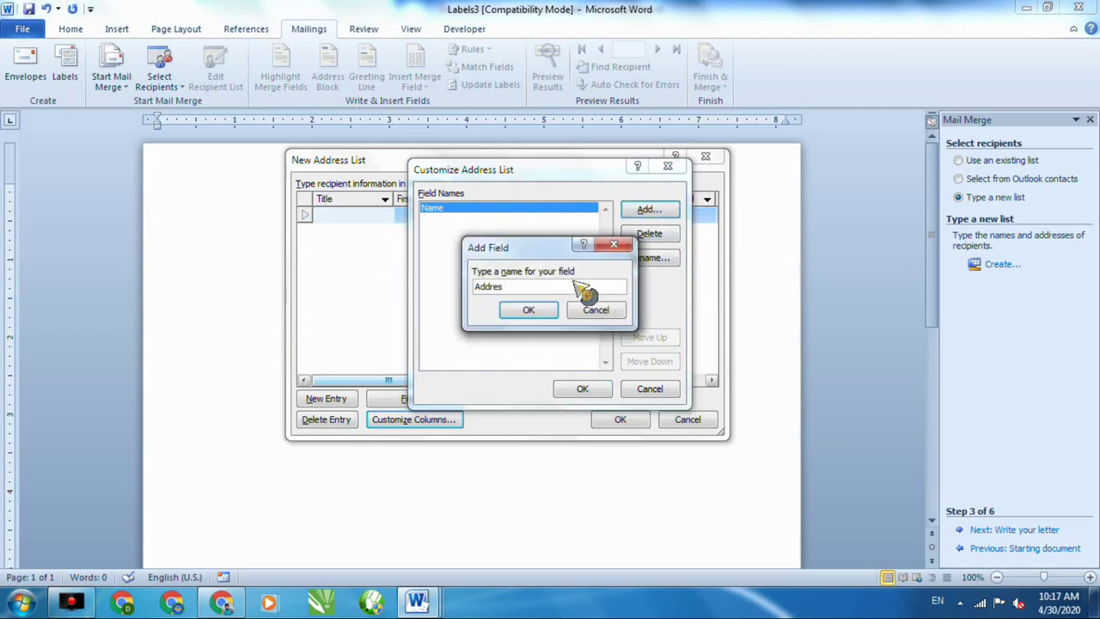
pyautogui.press('BackSpace')
pyautogui.press('BackSpace')
pyautogui.press('BackSpace')
pyautogui.press('BackSpace')
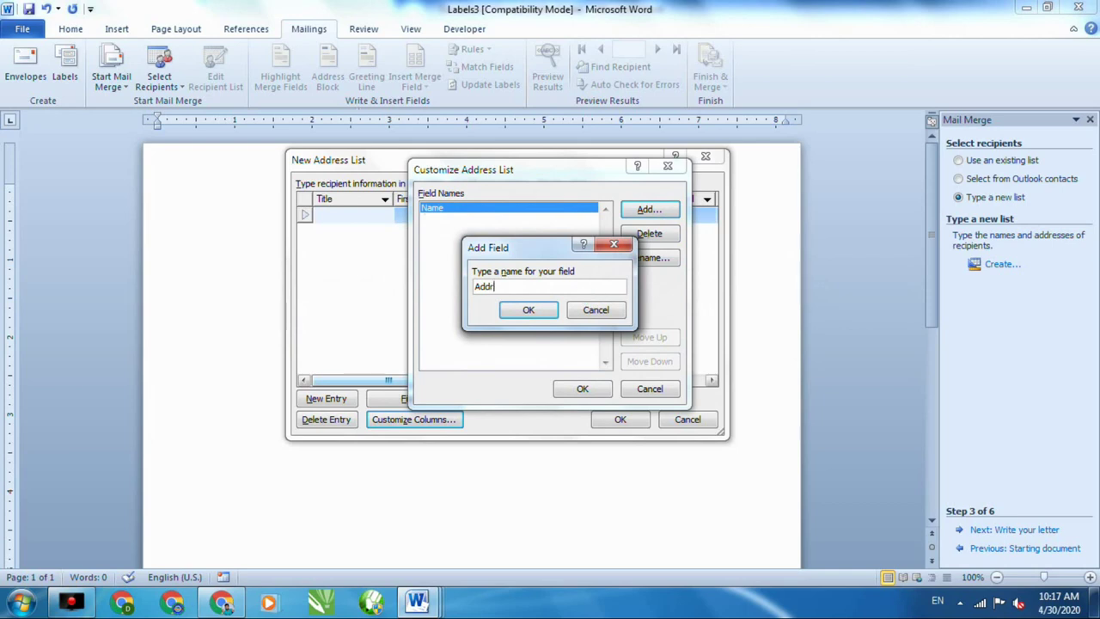
pyautogui.press('BackSpace')
pyautogui.press('BackSpace')
pyautogui.write('dres')
pyautogui.write('as')
pyautogui.press('BackSpace')
pyautogui.press('BackSpace')
pyautogui.click(533, 310)
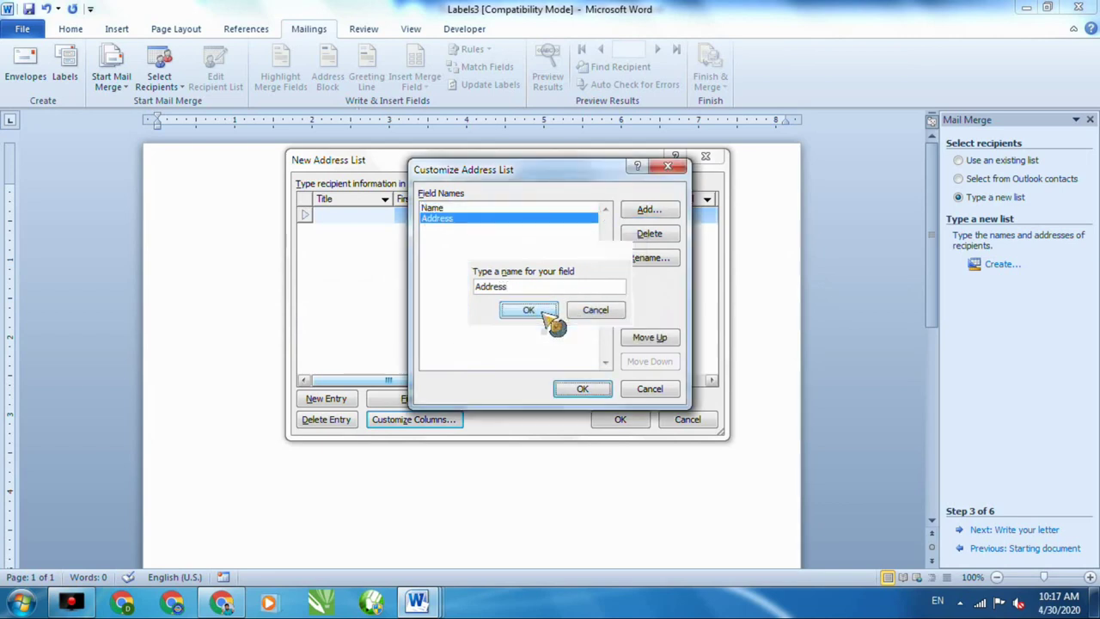
pyautogui.click(651, 211)
pyautogui.write('Mobi')
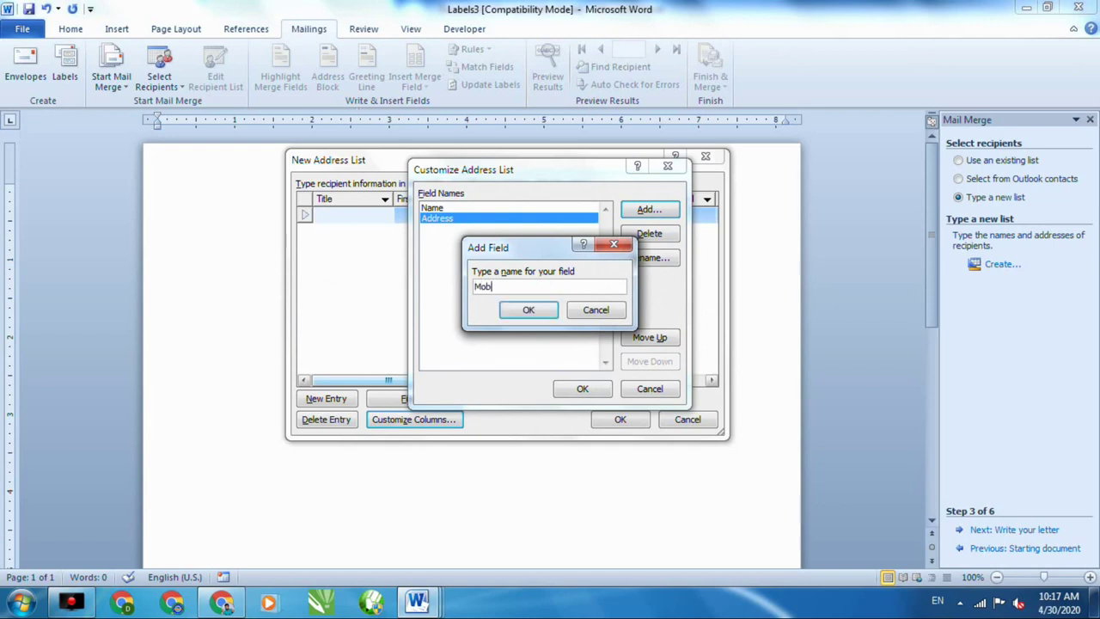
pyautogui.write('le Number')
pyautogui.click(533, 311)
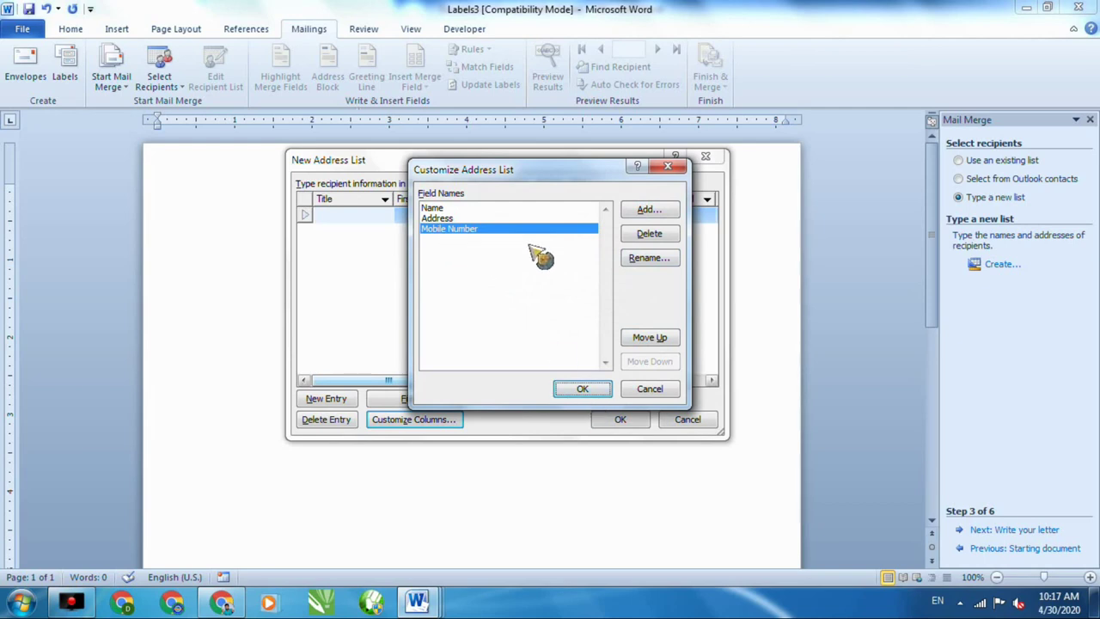
# Step: Reorder the fields to Name, Mobile Number, Address and apply the layout
pyautogui.click(640, 260)
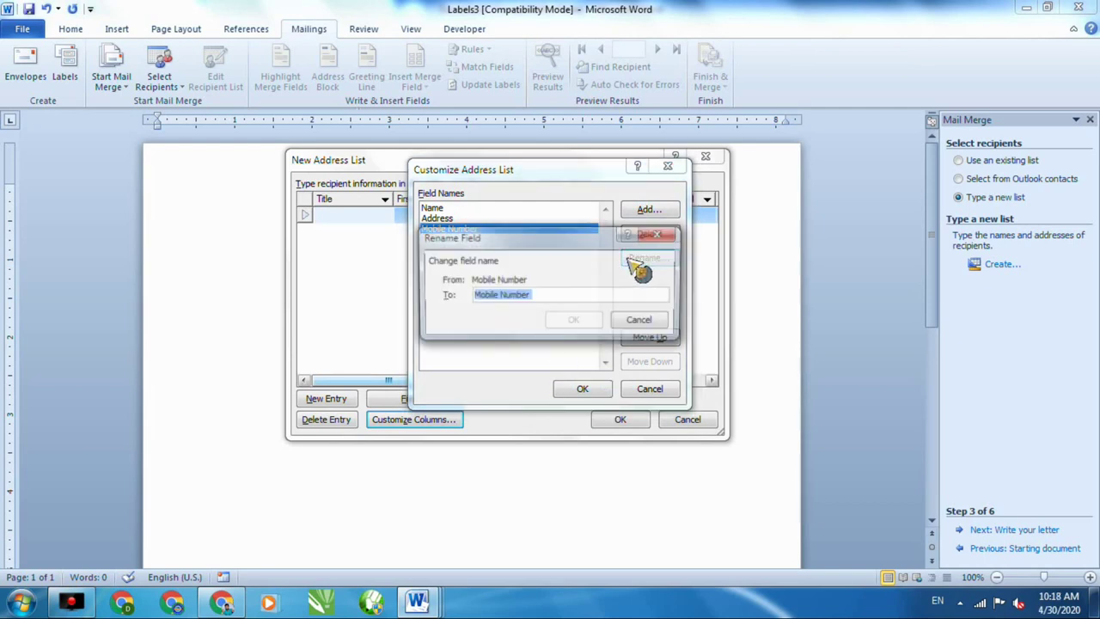
pyautogui.click(649, 323)
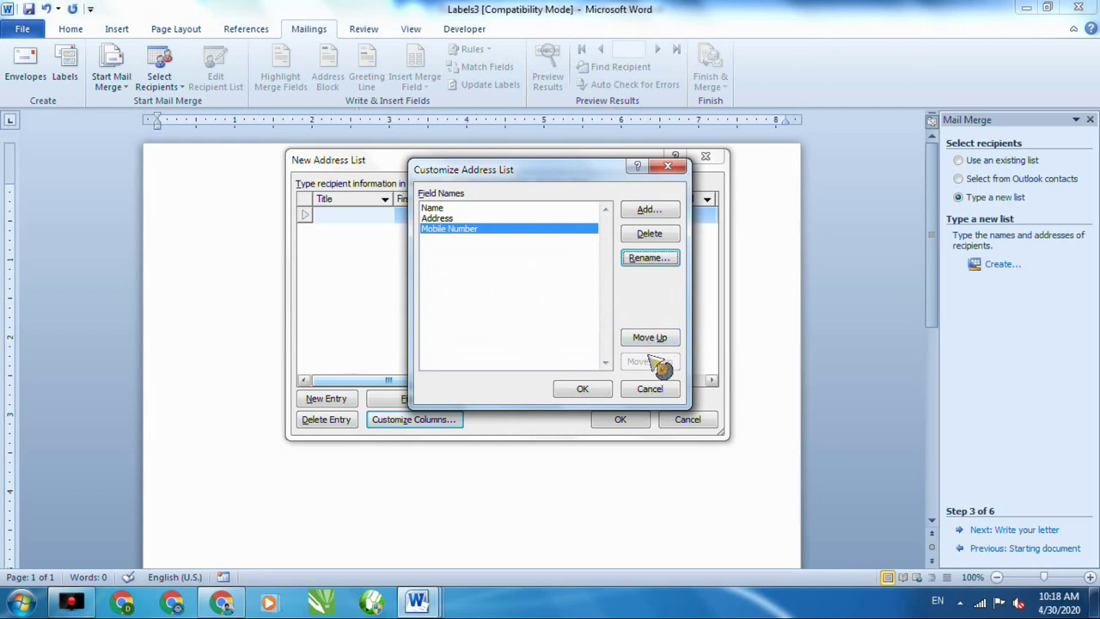
pyautogui.click(655, 339)
pyautogui.click(656, 341)
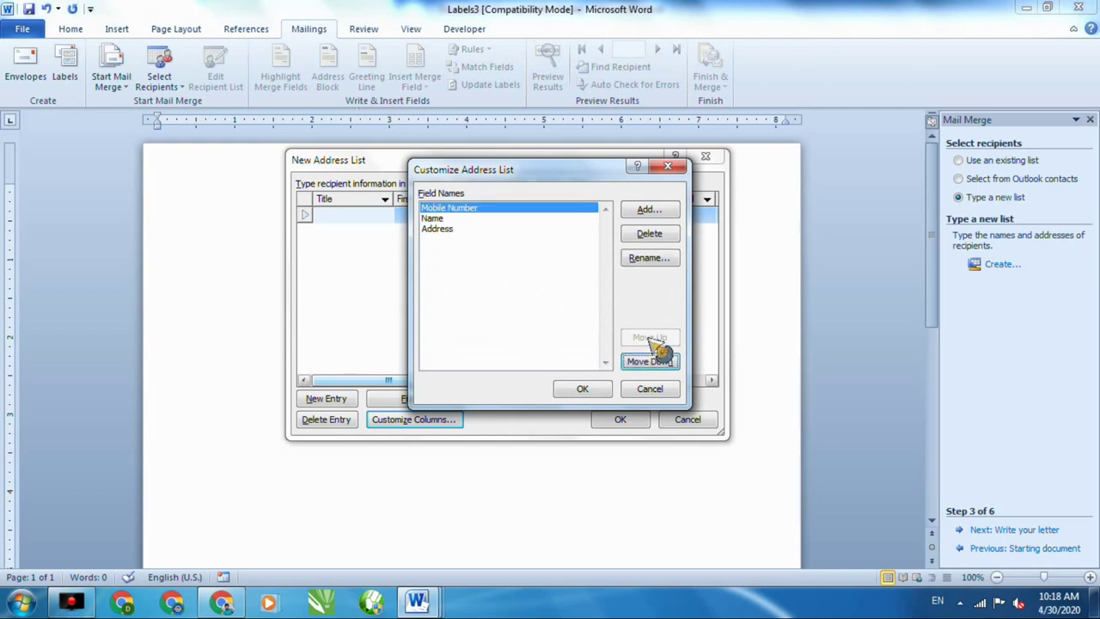
pyautogui.click(662, 362)
pyautogui.click(661, 361)
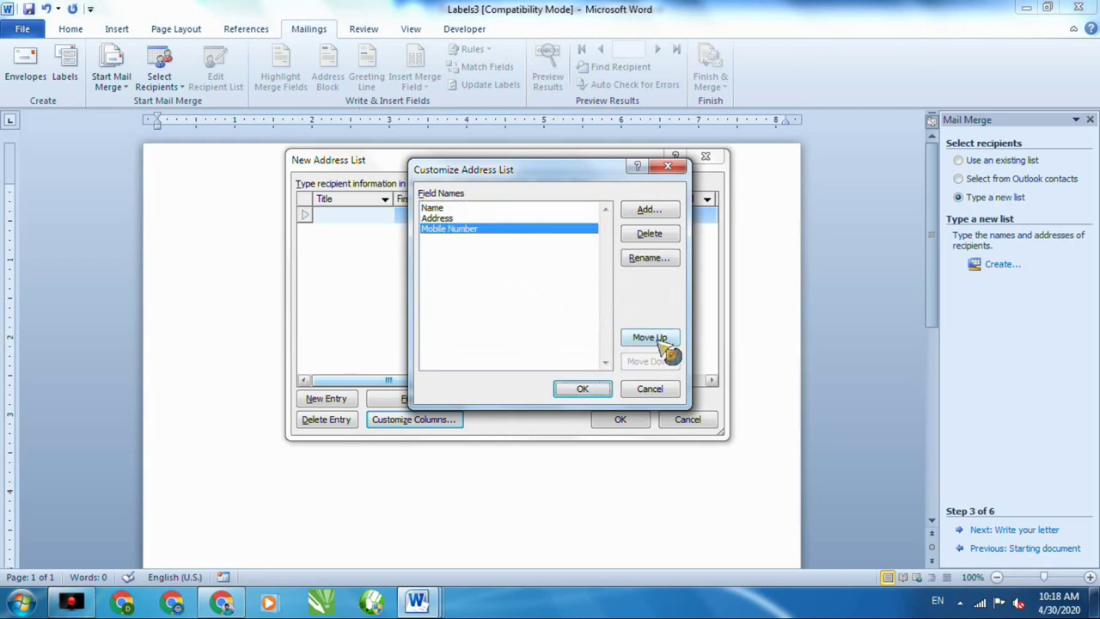
pyautogui.click(658, 338)
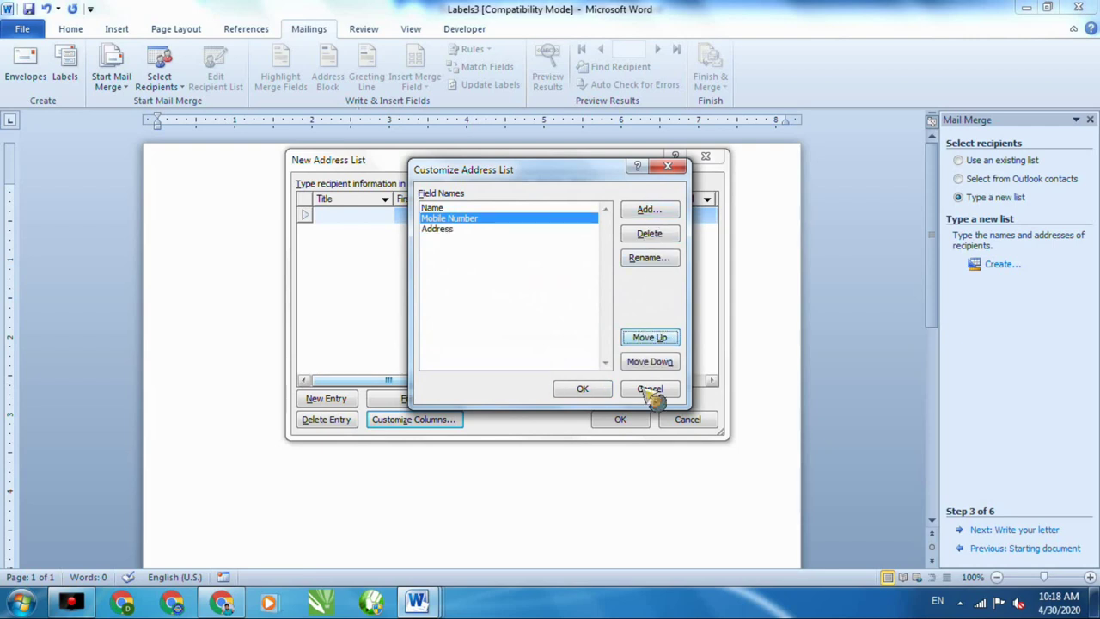
pyautogui.click(584, 391)
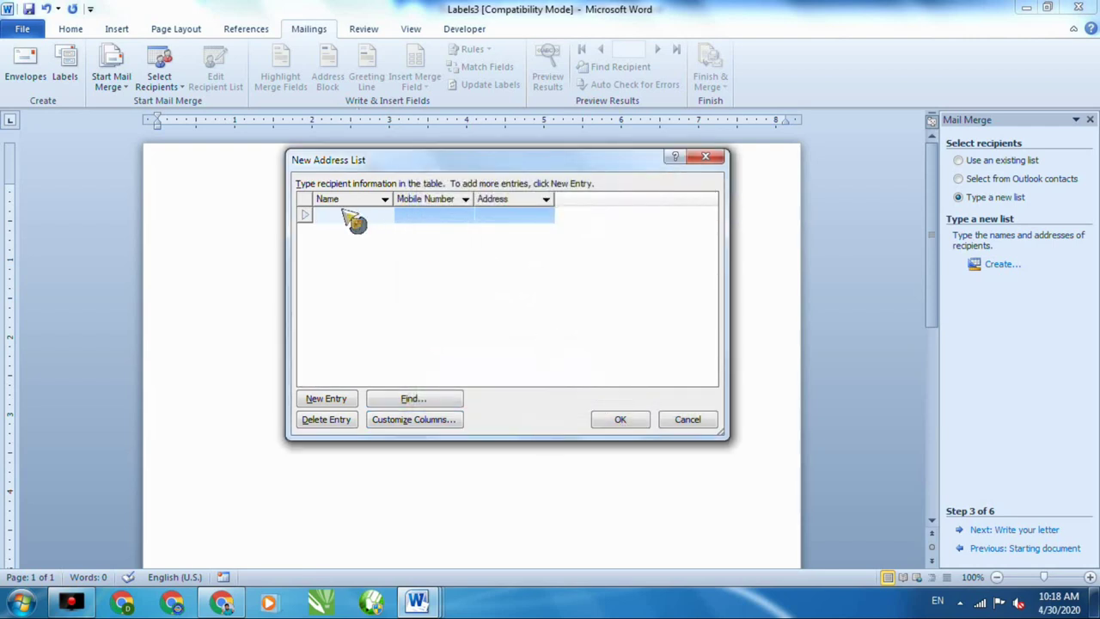
# Step: Fill in the first recipient's name, mobile number and address
pyautogui.click(442, 217)
pyautogui.click(491, 216)
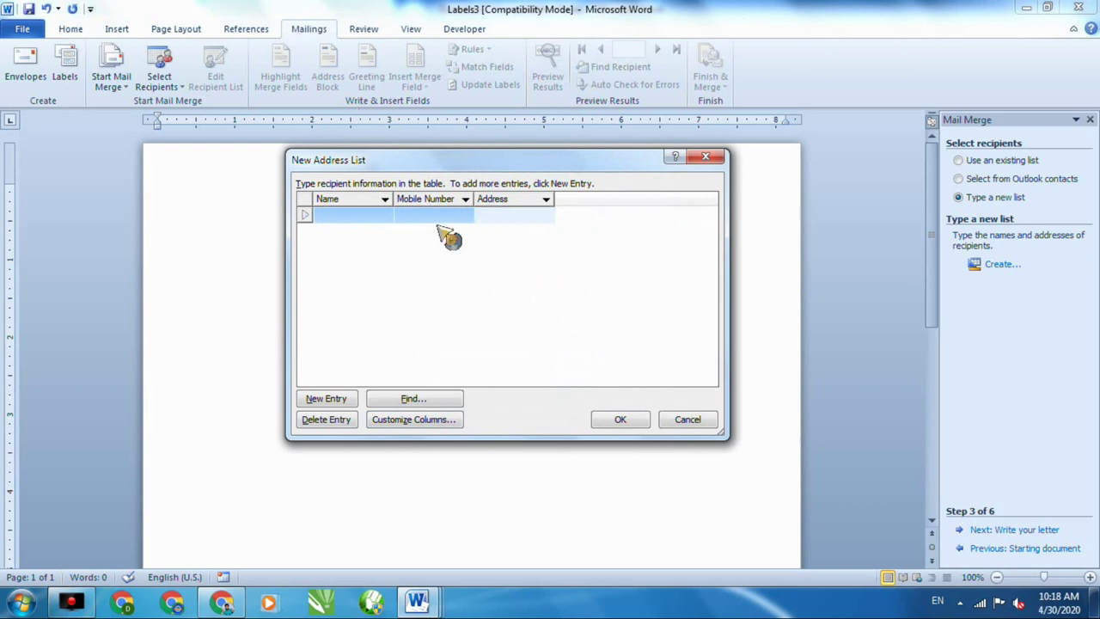
pyautogui.click(353, 215)
pyautogui.write('D')
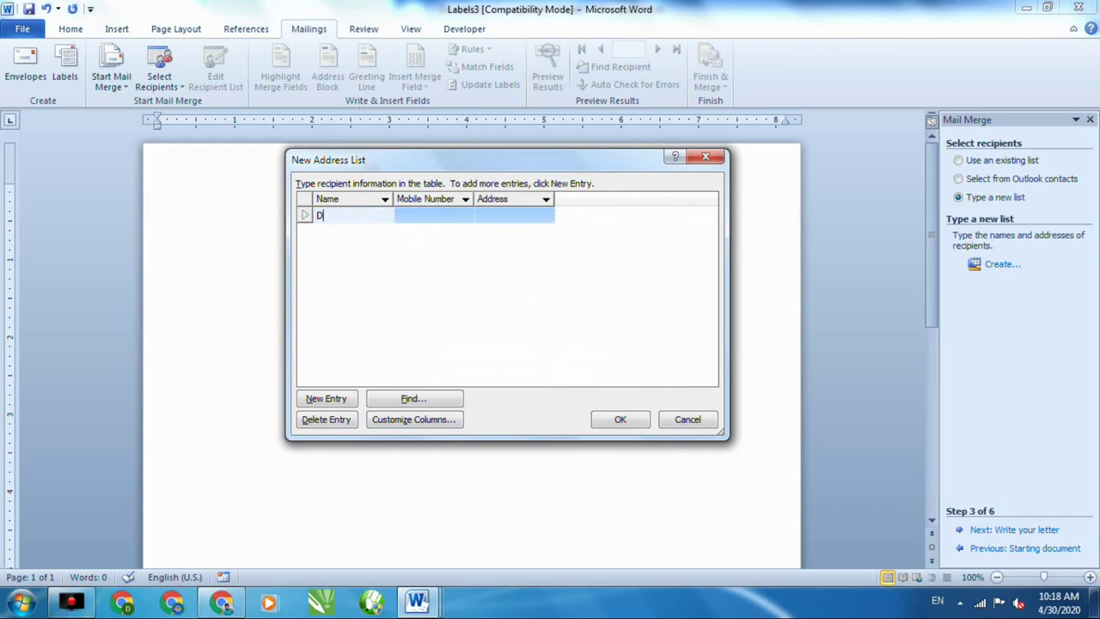
pyautogui.write('Verm')
pyautogui.press('BackSpace')
pyautogui.write('t')
pyautogui.write('ma')
pyautogui.press('Tab')
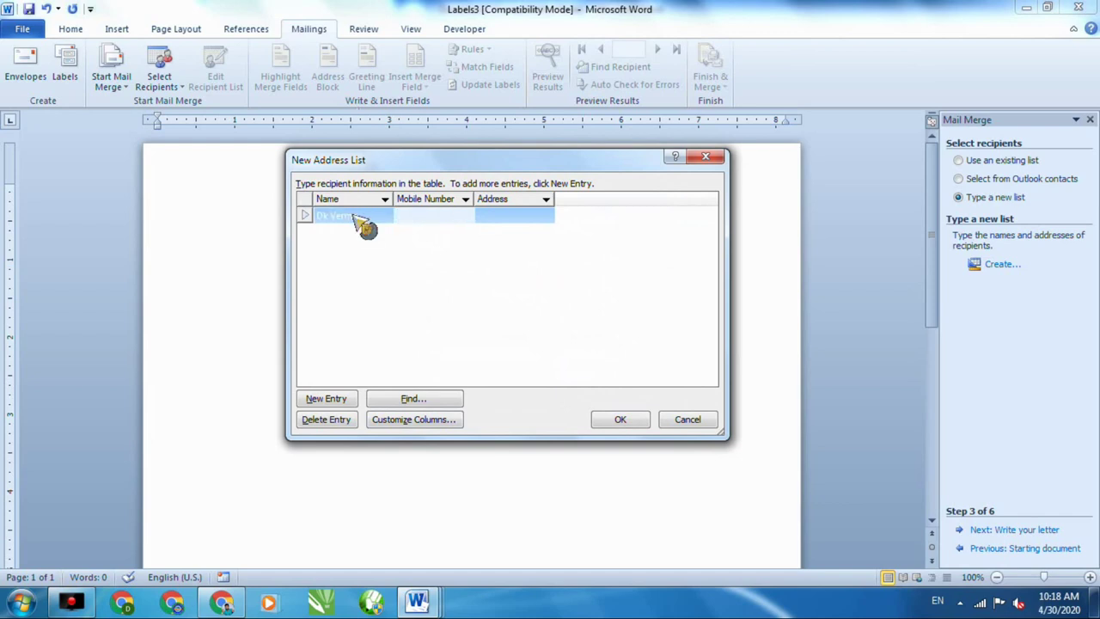
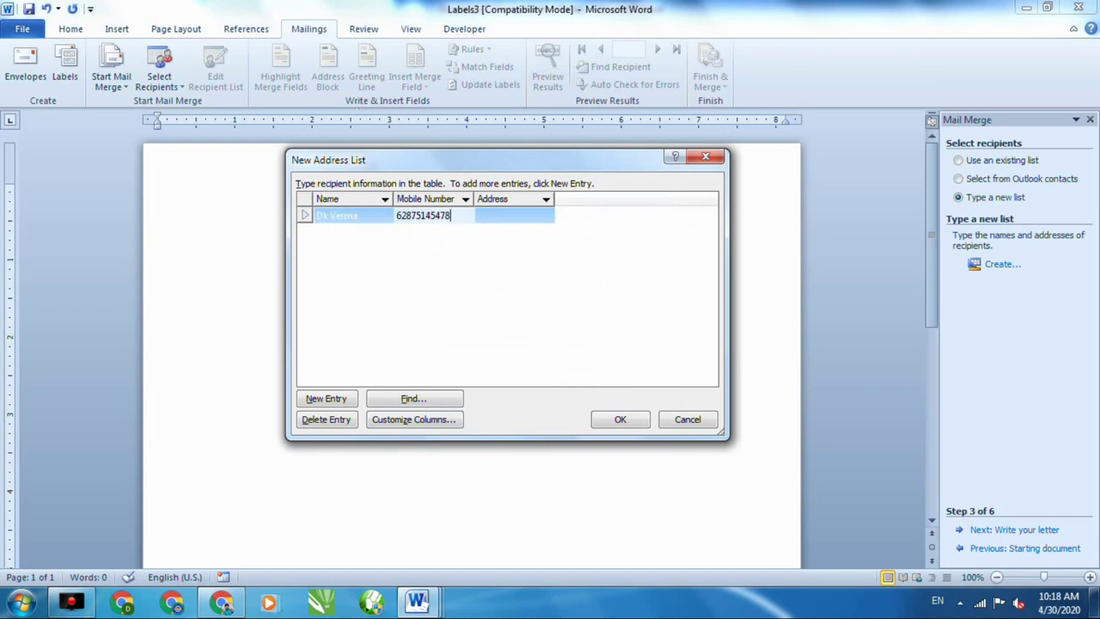
pyautogui.press('Tab')
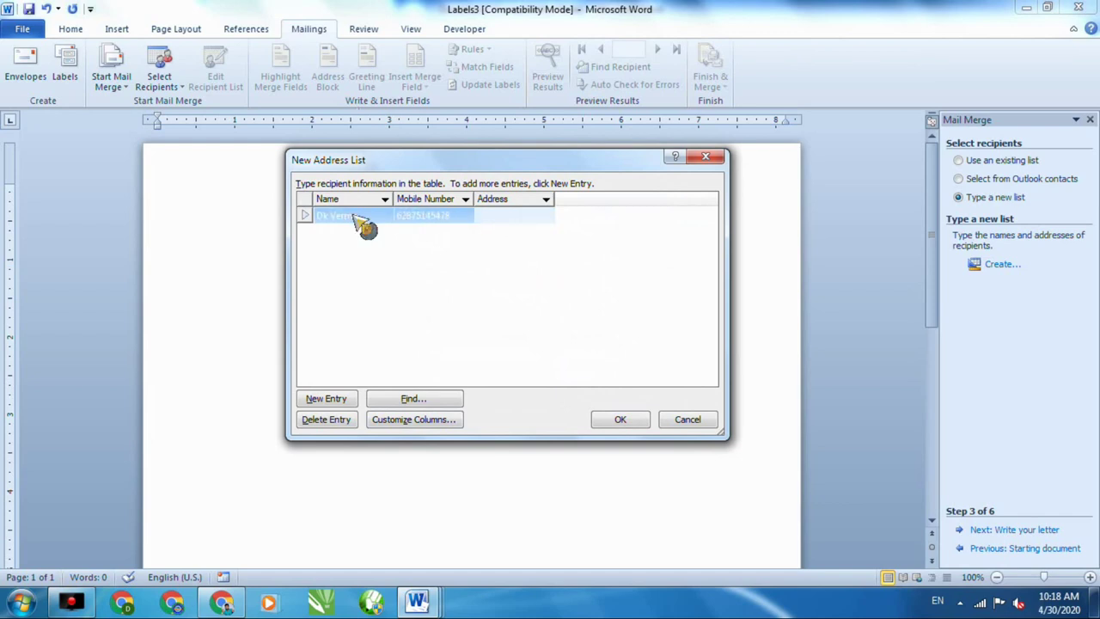
pyautogui.write('patna')
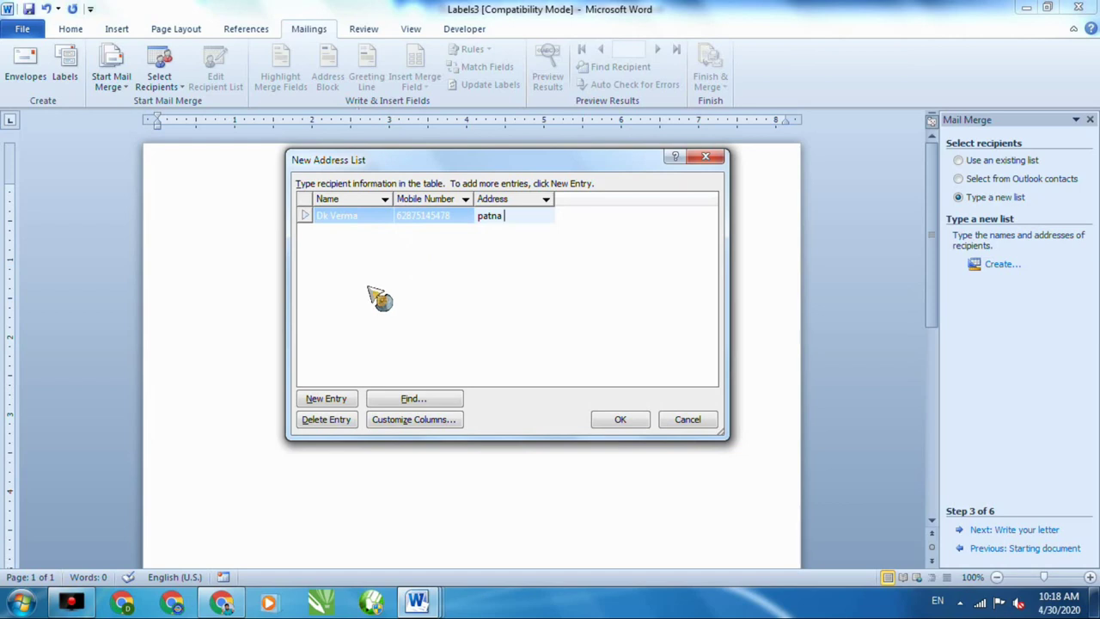
# Step: Add second and third recipient entries with their names, mobile numbers and addresses
pyautogui.click(324, 404)
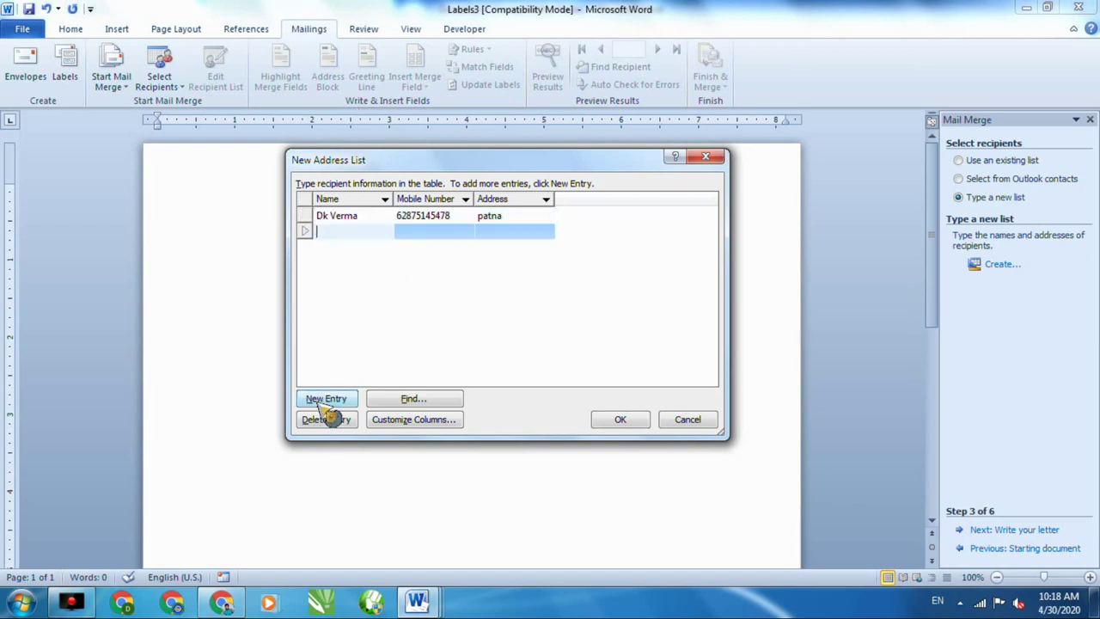
pyautogui.write('ve')
pyautogui.write('rma')
pyautogui.press('Tab')
pyautogui.write('875847')
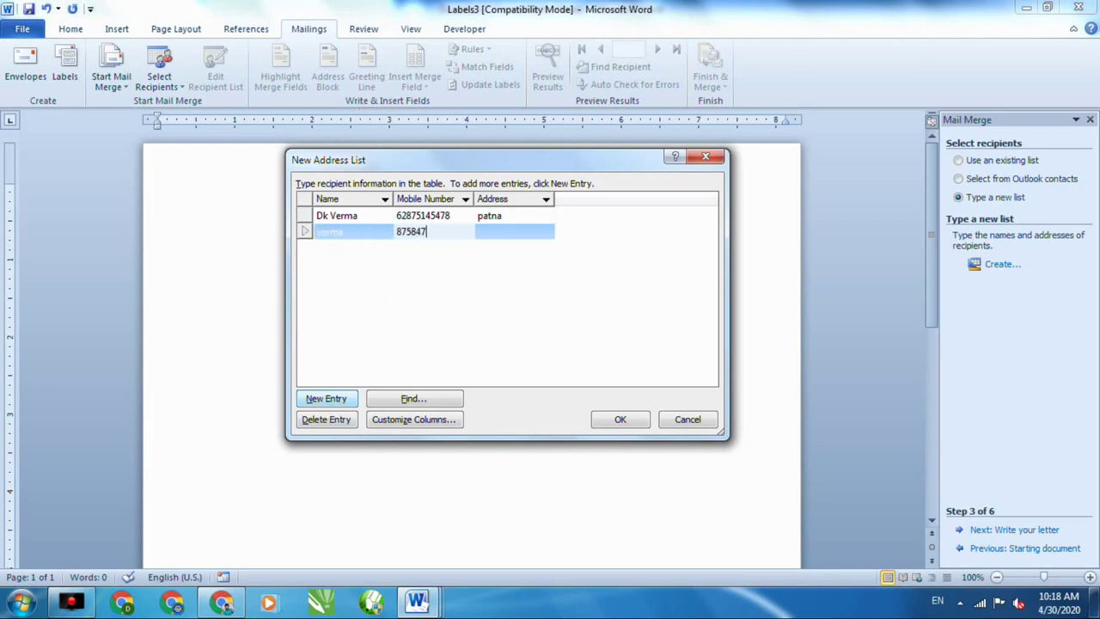
pyautogui.press('Tab')
pyautogui.write('ranch')
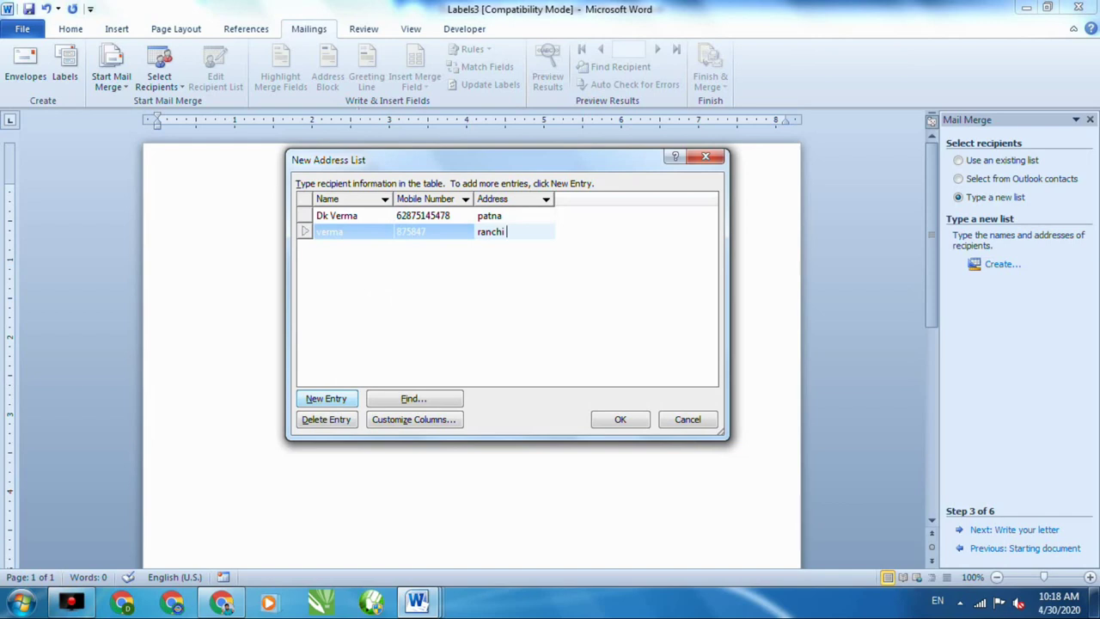
pyautogui.click(324, 401)
pyautogui.write('g')
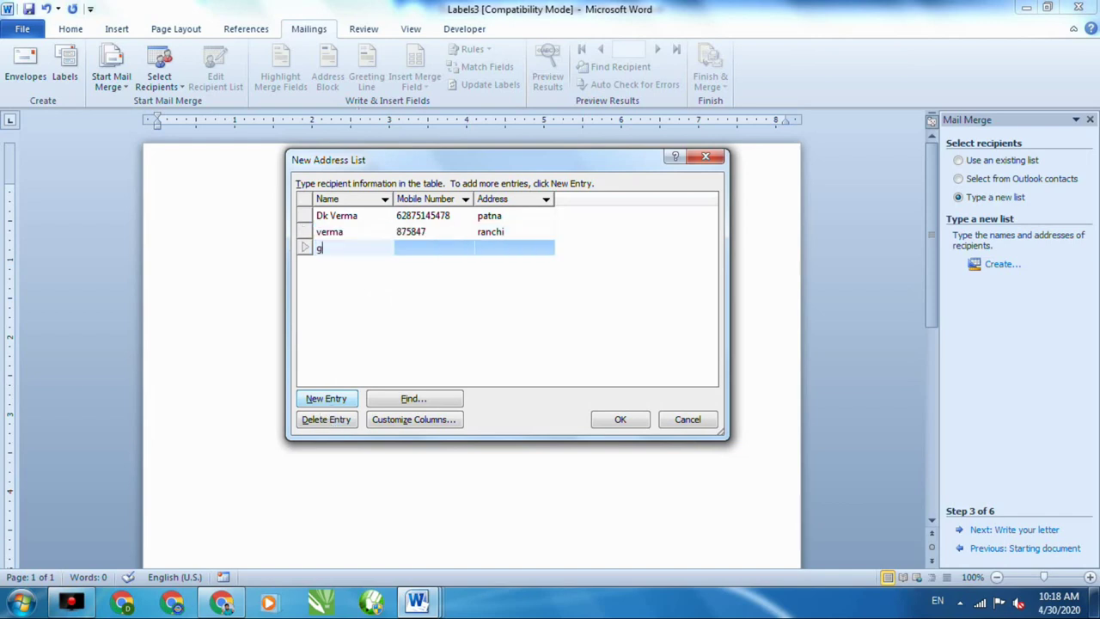
pyautogui.write('udiya')
pyautogui.press('Tab')
pyautogui.write('444444')
pyautogui.press('Tab')
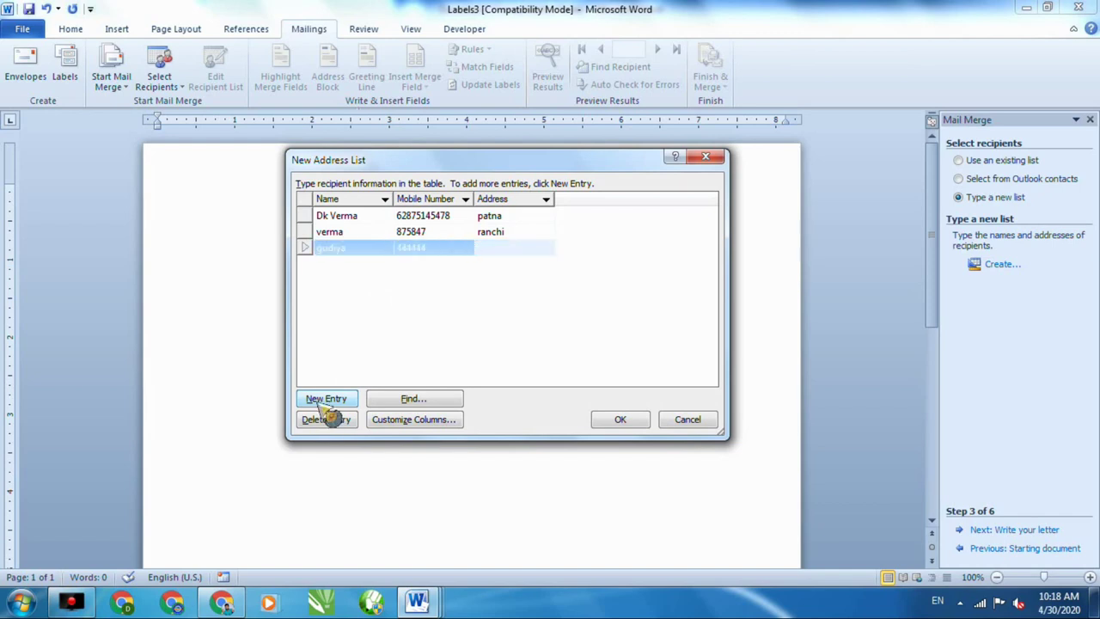
pyautogui.write('del')
pyautogui.write('hi')
# Step: Add a fourth entry with junk values, then ask to delete it
pyautogui.click(342, 404)
pyautogui.write('dtrtert')
pyautogui.press('Tab')
pyautogui.write('t')
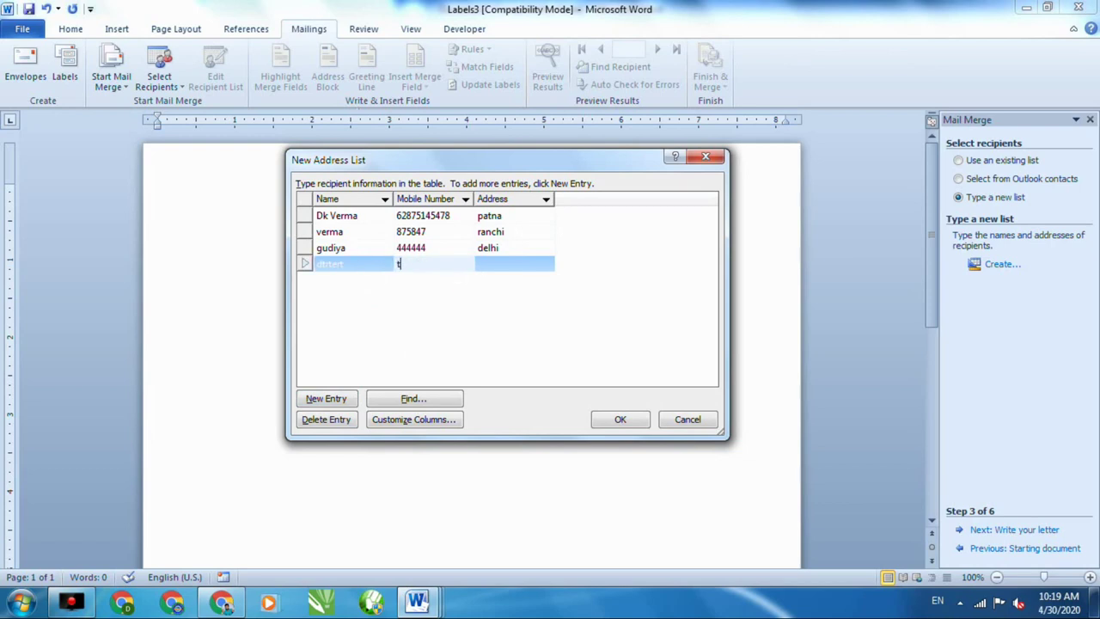
pyautogui.write('rytrytry')
pyautogui.click(508, 263)
pyautogui.write('tyrytr')
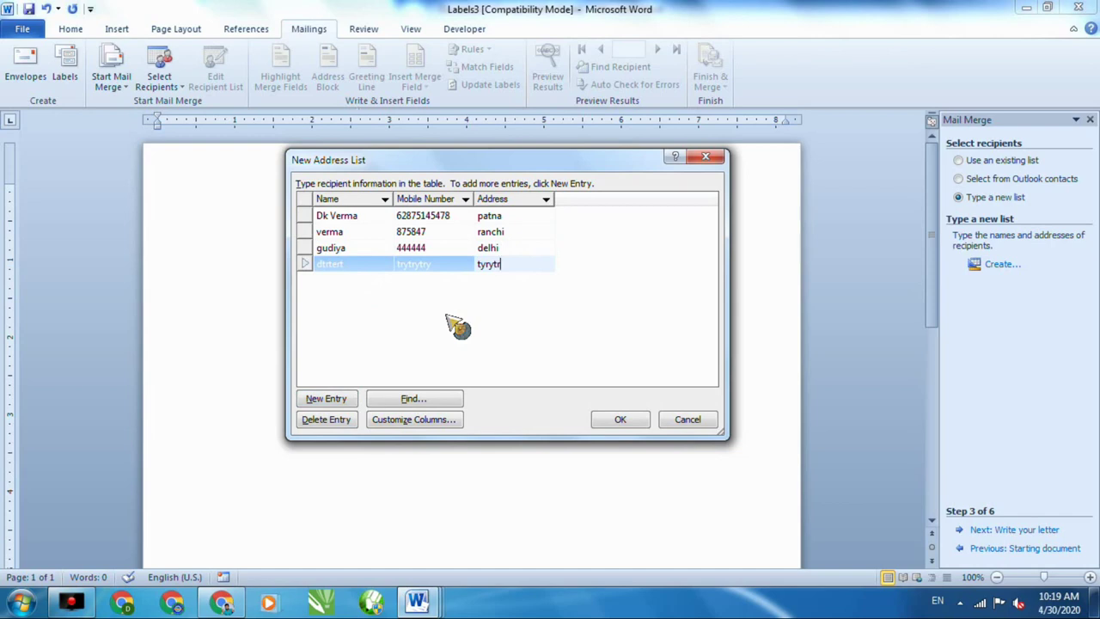
pyautogui.click(344, 420)
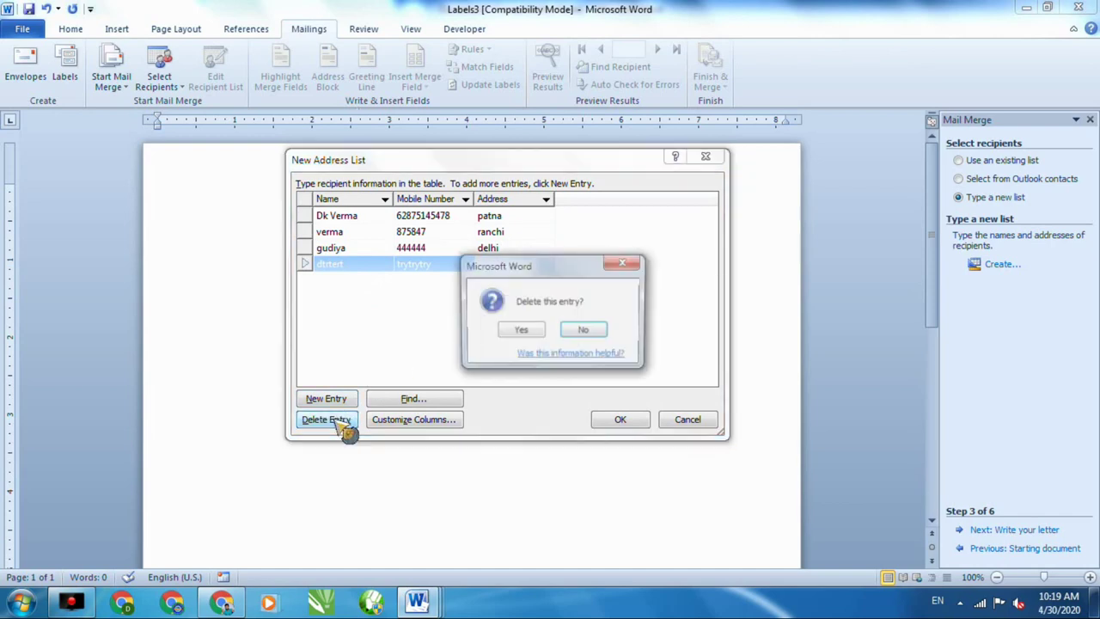
# Step: Delete the junk entry and add a new fourth entry: fgdtgdf, rertet, tretretre
pyautogui.click(532, 334)
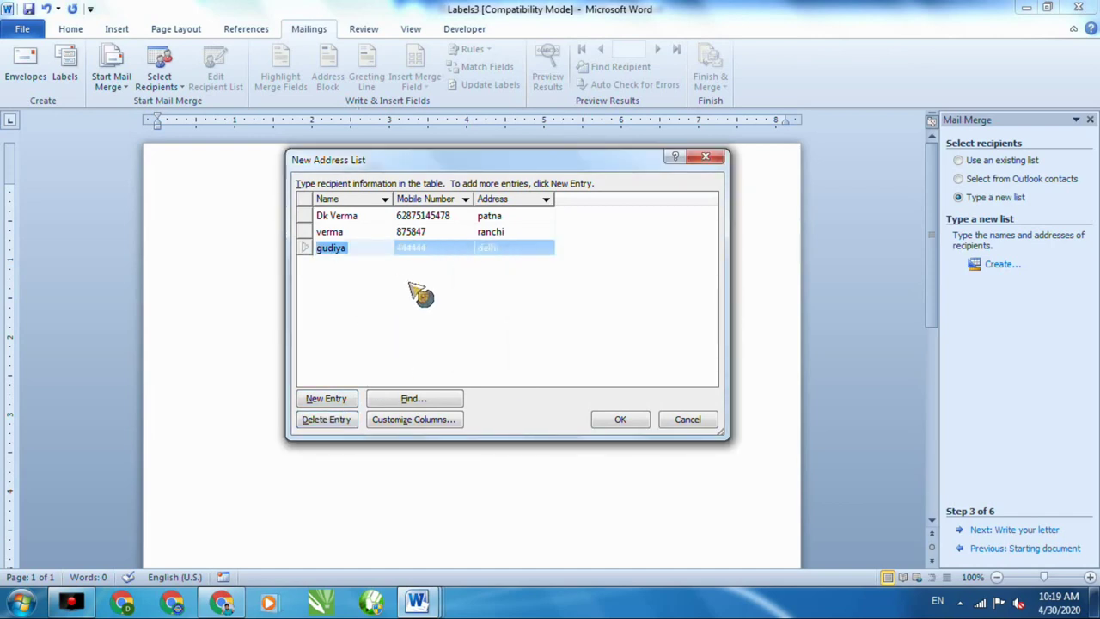
pyautogui.click(326, 398)
pyautogui.write('fgd')
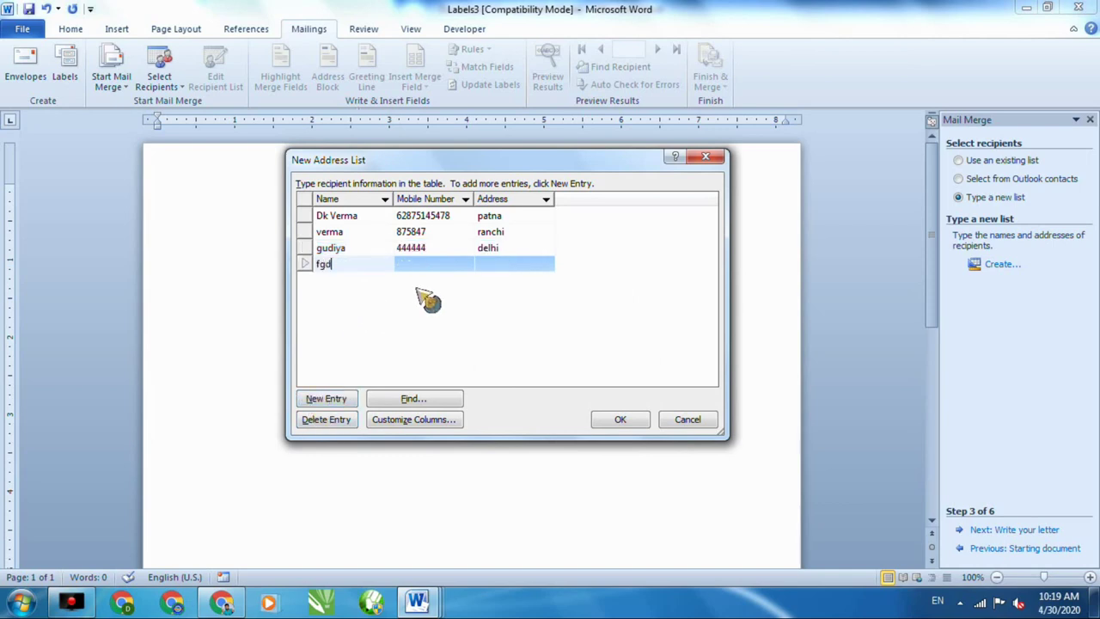
pyautogui.write('tgdf')
pyautogui.press('Tab')
pyautogui.write('rertet')
pyautogui.press('Tab')
pyautogui.write('t')
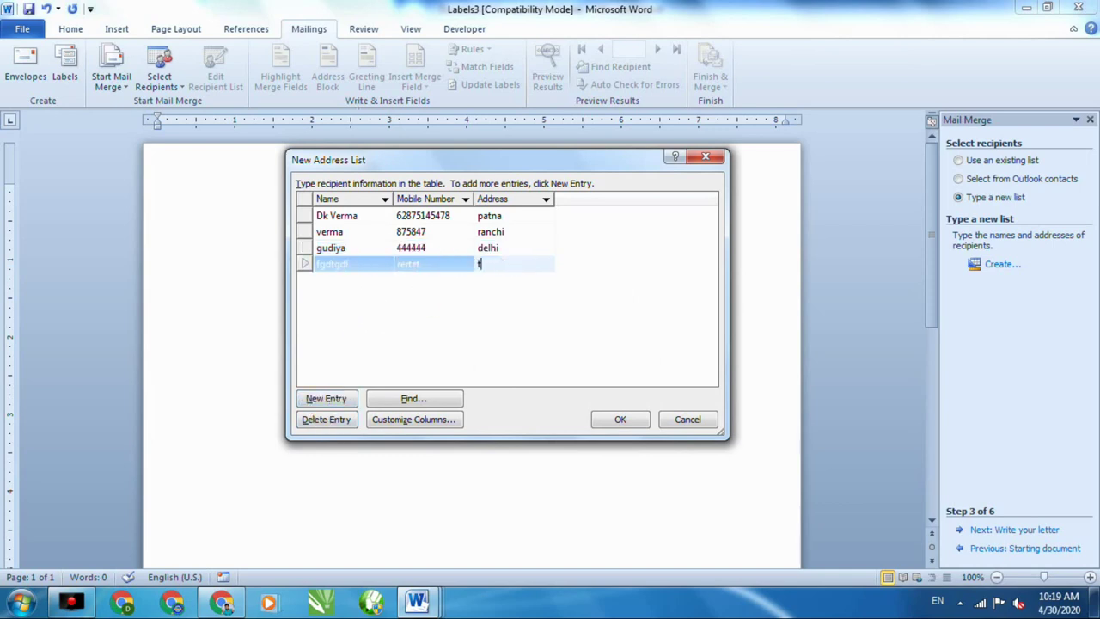
pyautogui.write('retretre')
pyautogui.click(510, 317)
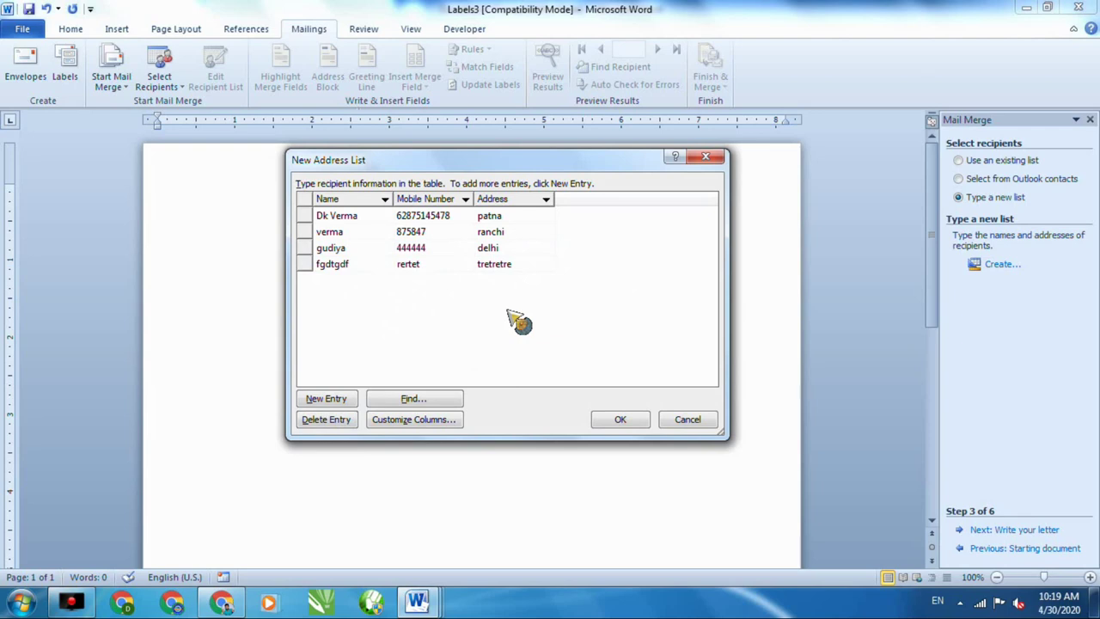
# Step: Search the address list for 'd' and close the Find box
pyautogui.click(421, 400)
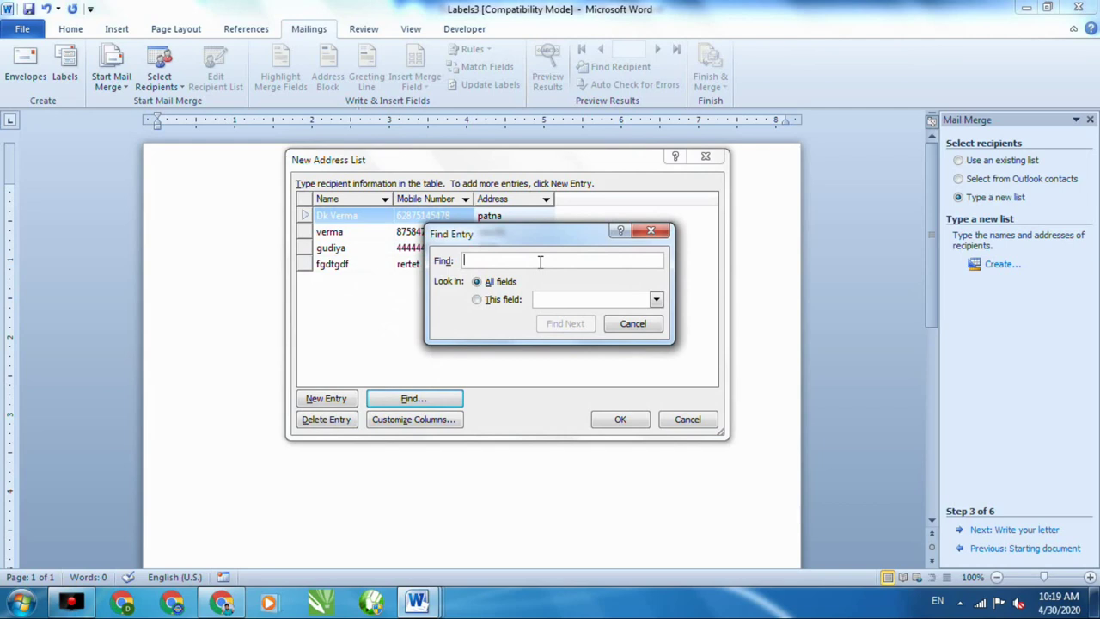
pyautogui.write('dk')
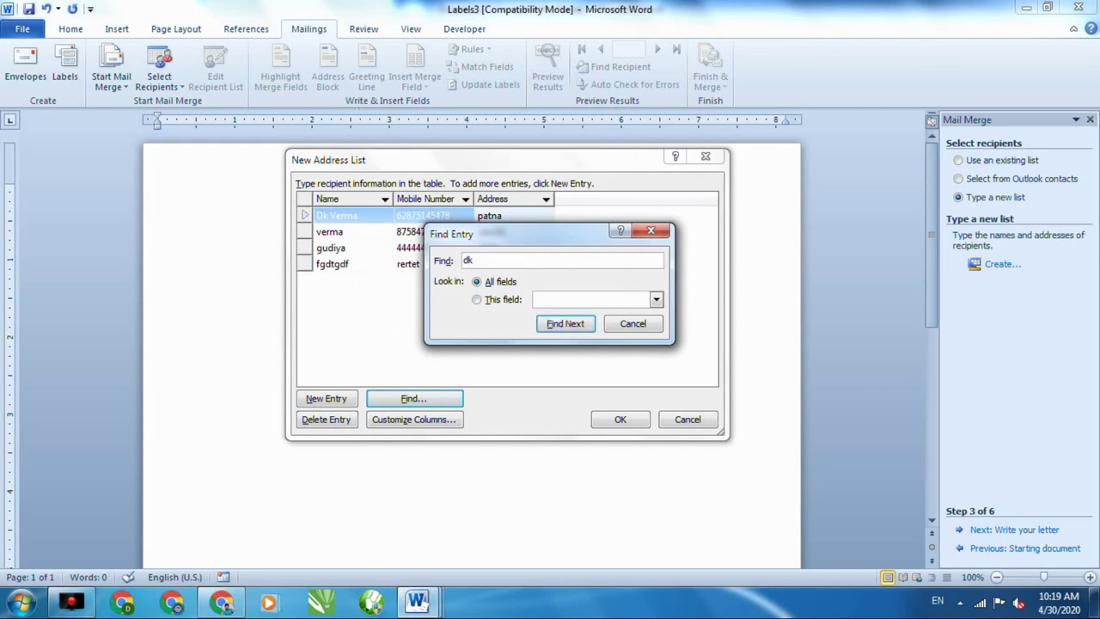
pyautogui.click(585, 325)
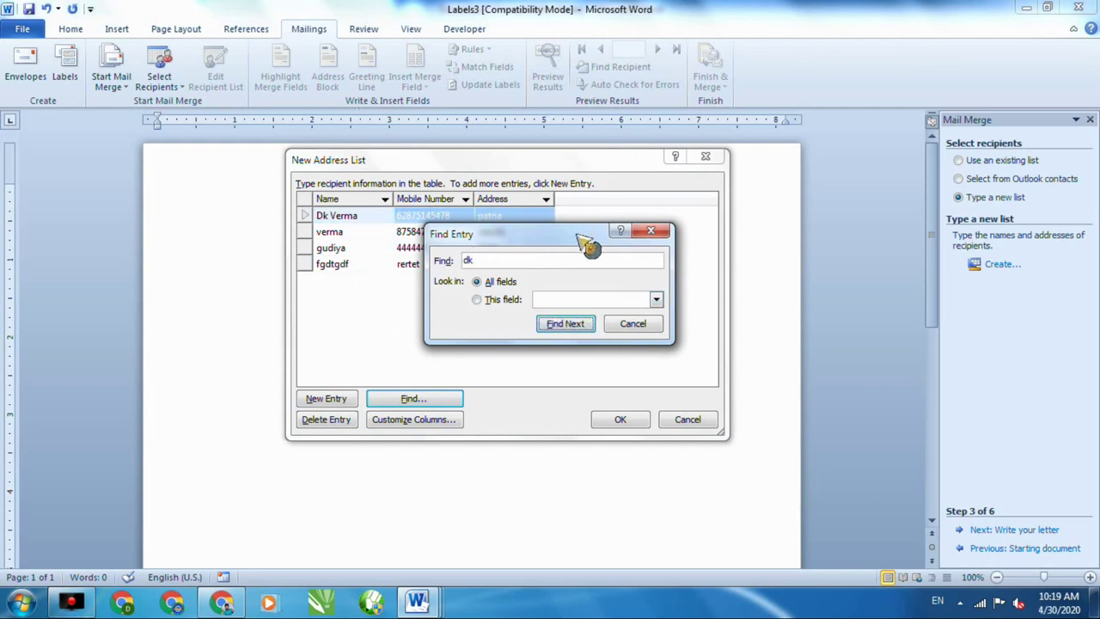
pyautogui.moveTo(589, 245); pyautogui.dragTo(651, 358)
pyautogui.click(688, 436)
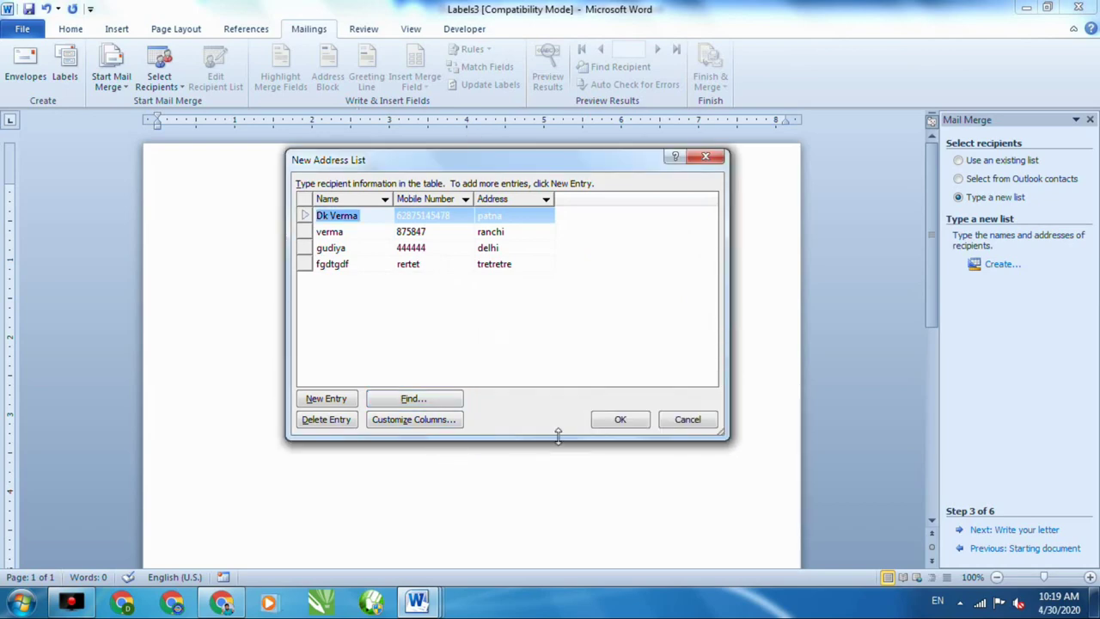
# Step: Save the address list as list.mdb on the E: drive
pyautogui.click(633, 423)
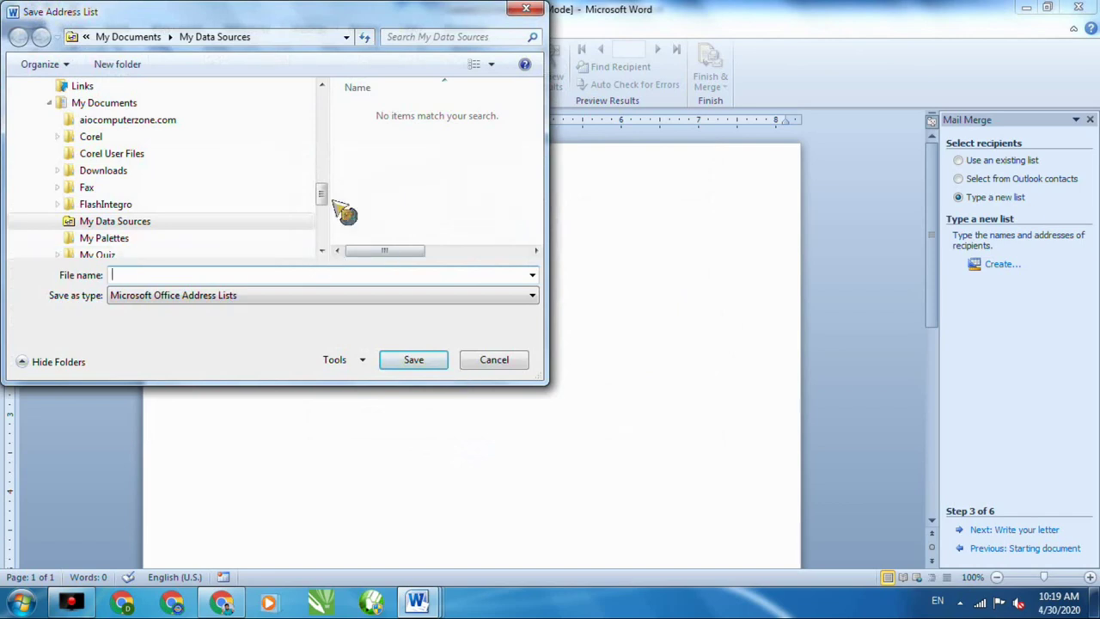
pyautogui.moveTo(322, 196); pyautogui.dragTo(321, 234)
pyautogui.click(92, 189)
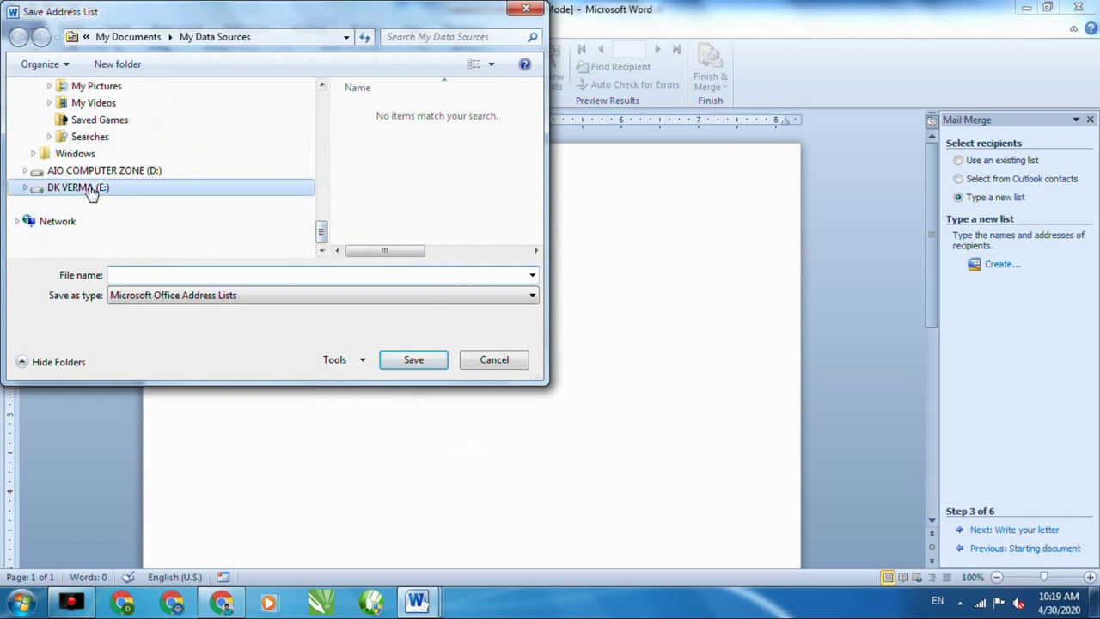
pyautogui.click(198, 298)
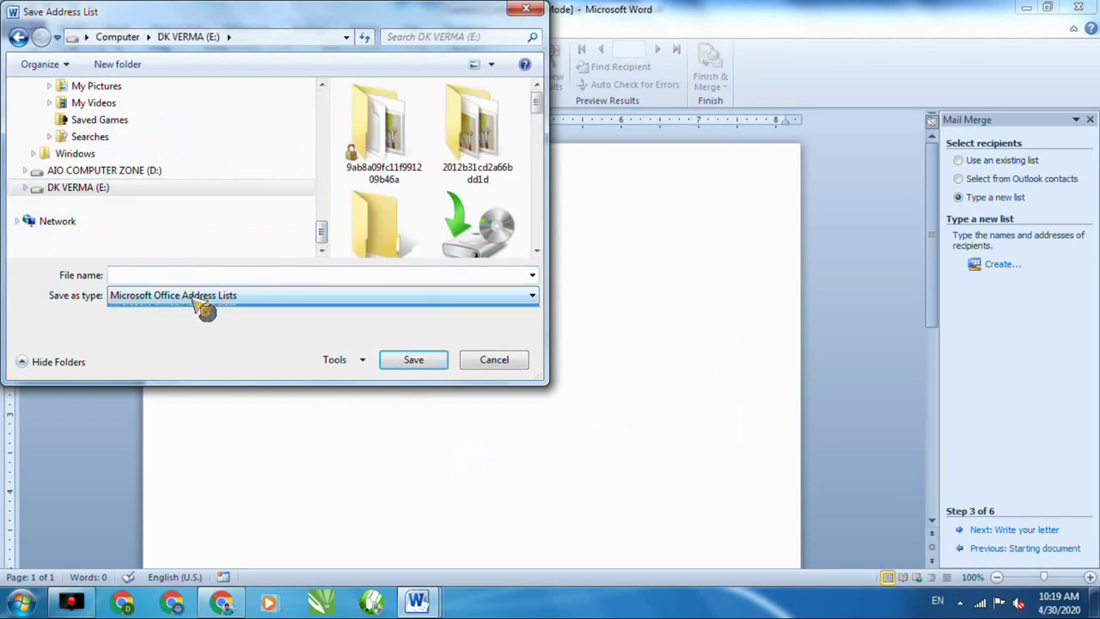
pyautogui.click(180, 275)
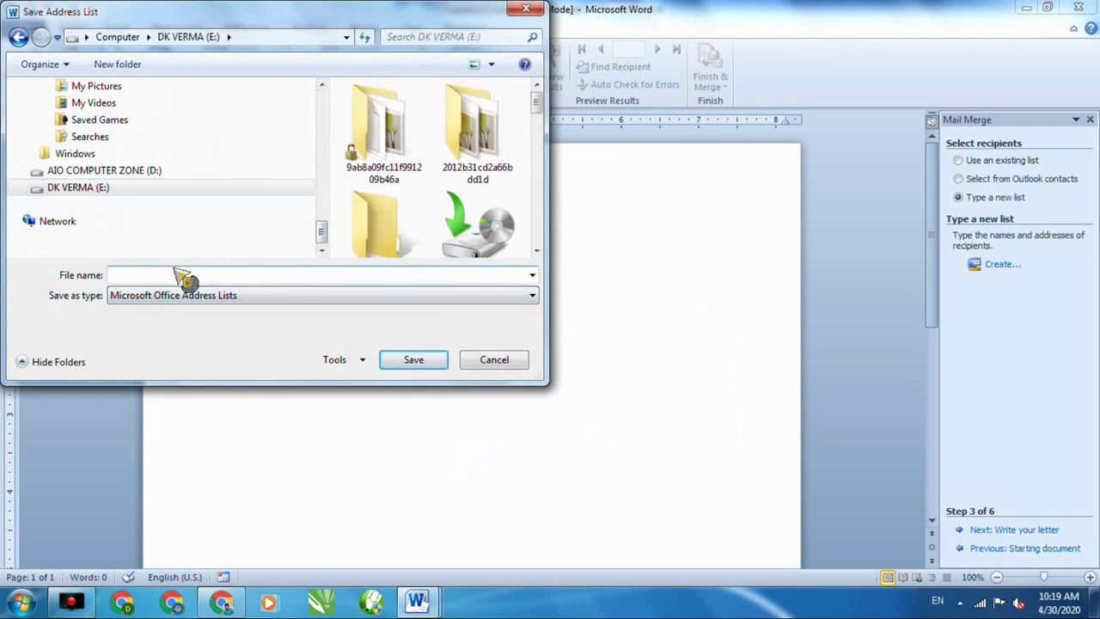
pyautogui.write('d')
pyautogui.press('BackSpace')
pyautogui.write('list')
pyautogui.click(447, 359)
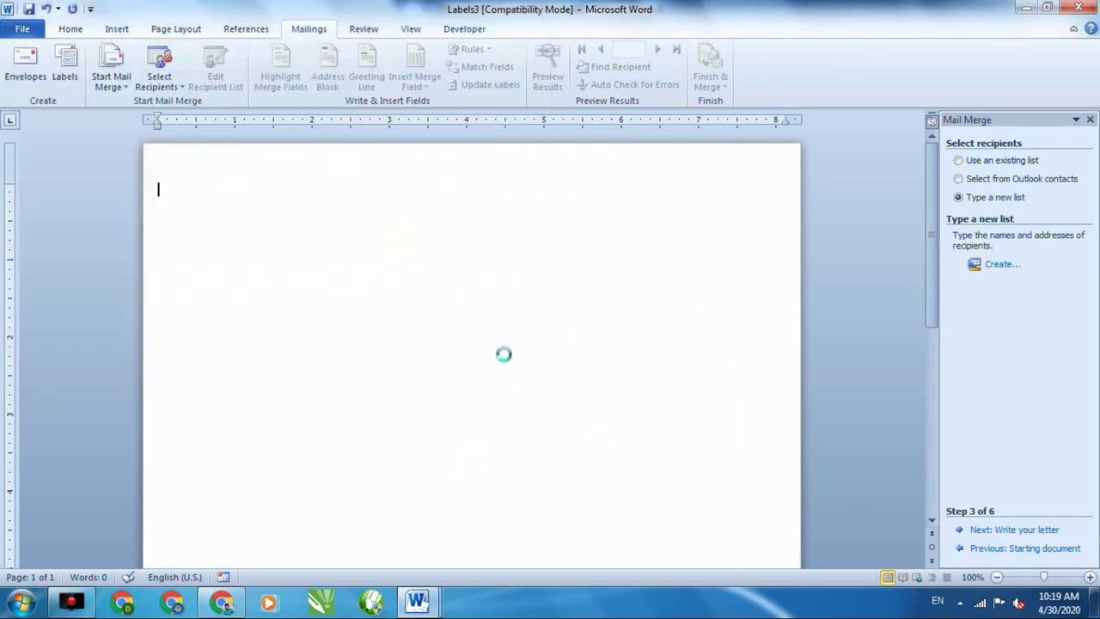
# Step: Keep all four recipients checked and confirm the recipient list
pyautogui.click(410, 178)
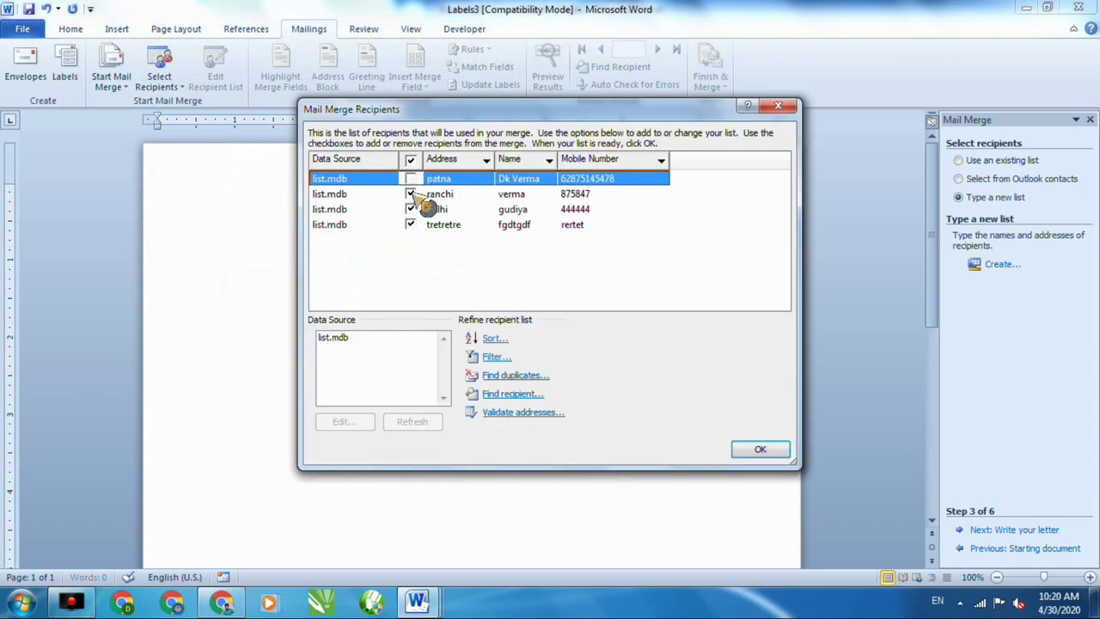
pyautogui.click(410, 194)
pyautogui.click(410, 178)
pyautogui.click(410, 193)
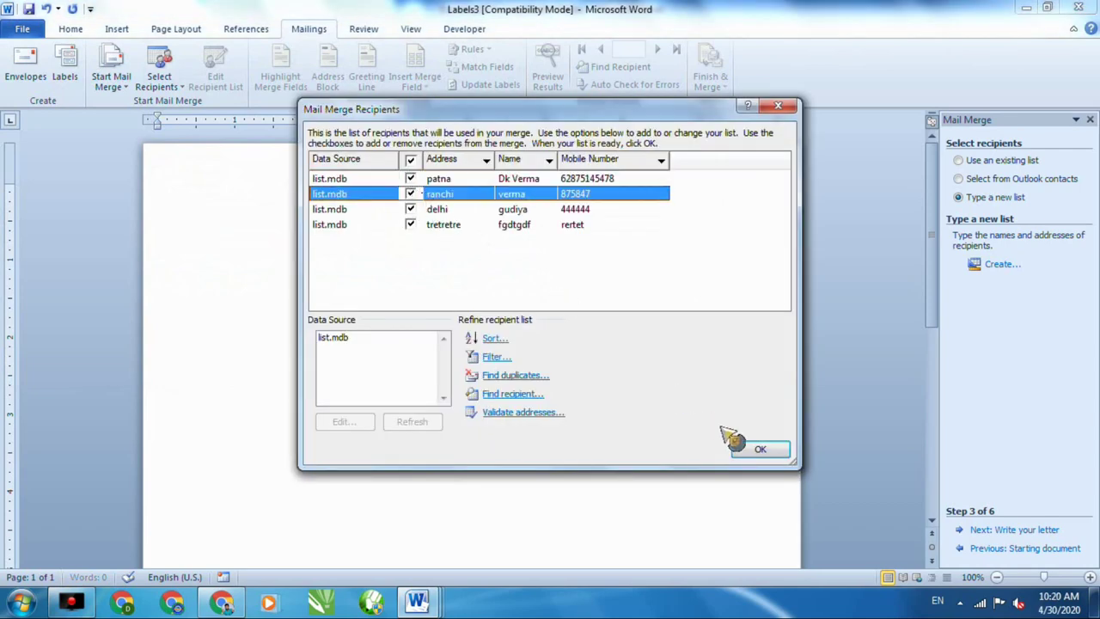
pyautogui.click(760, 450)
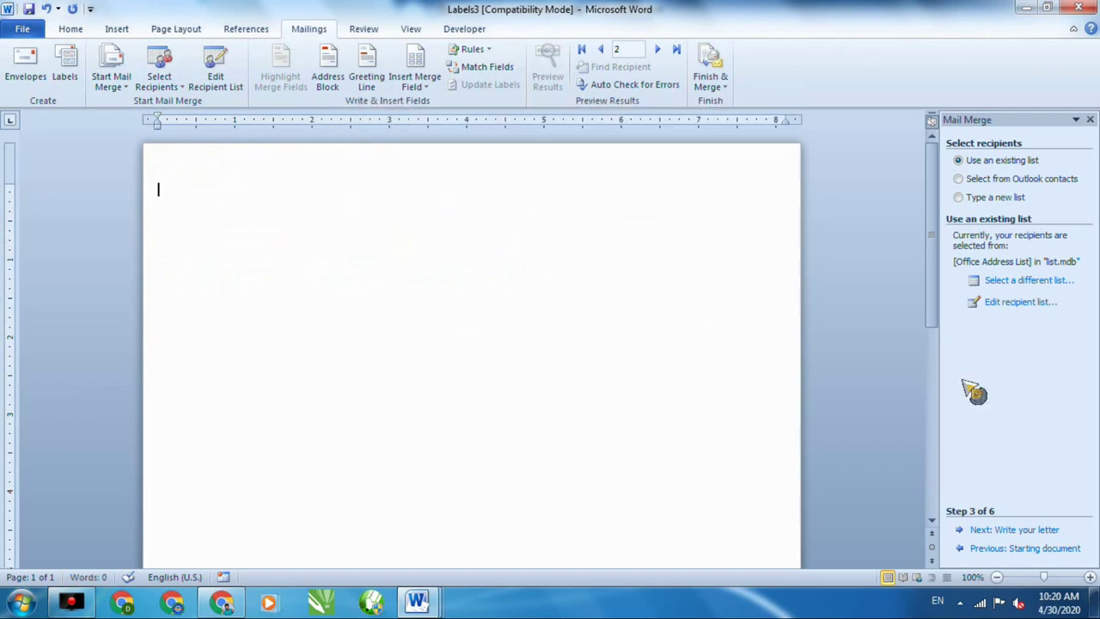
# Step: Advance the wizard to step 4, Write your letter, with the cursor at the page top
pyautogui.click(1017, 530)
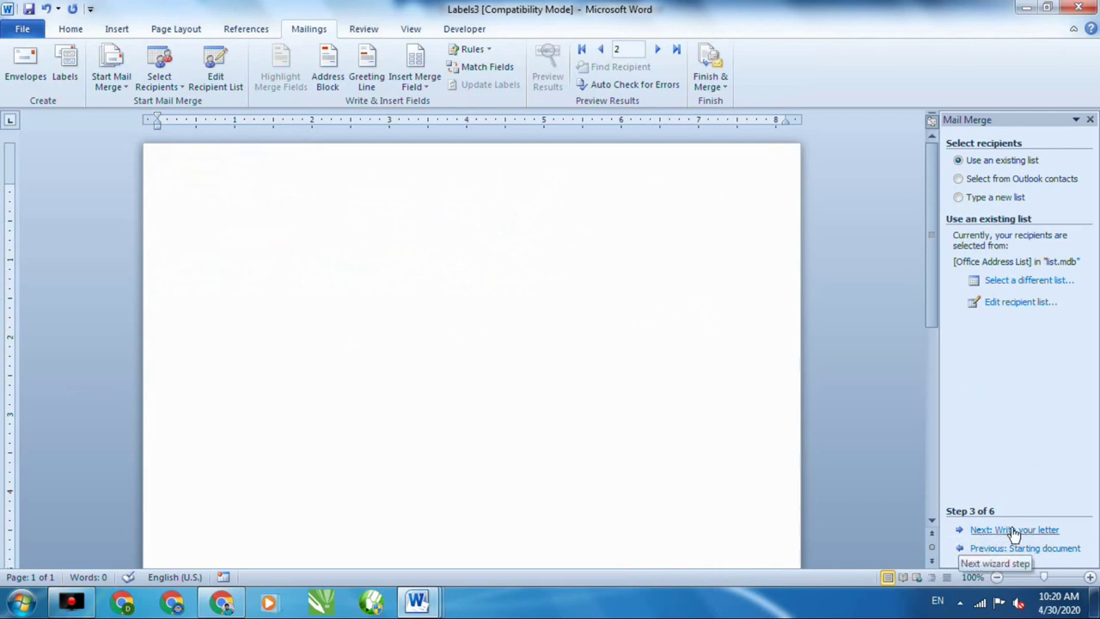
pyautogui.click(1009, 531)
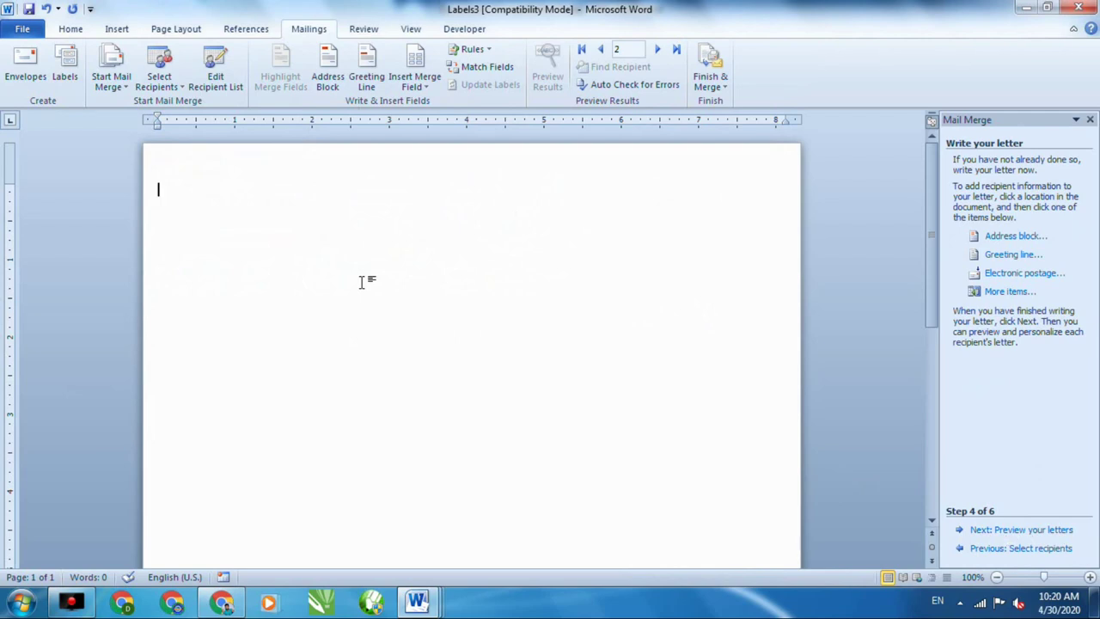
pyautogui.click(158, 326)
pyautogui.click(158, 244)
# Step: Insert the Name, Mobile Number and Address merge fields, each on its own line
pyautogui.click(1006, 294)
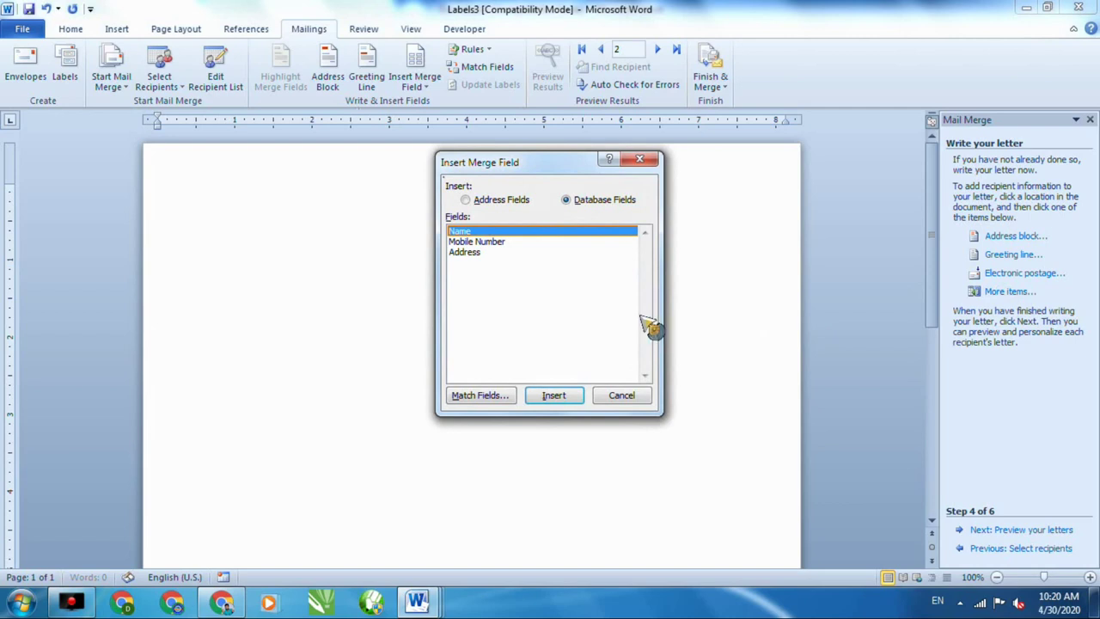
pyautogui.click(556, 396)
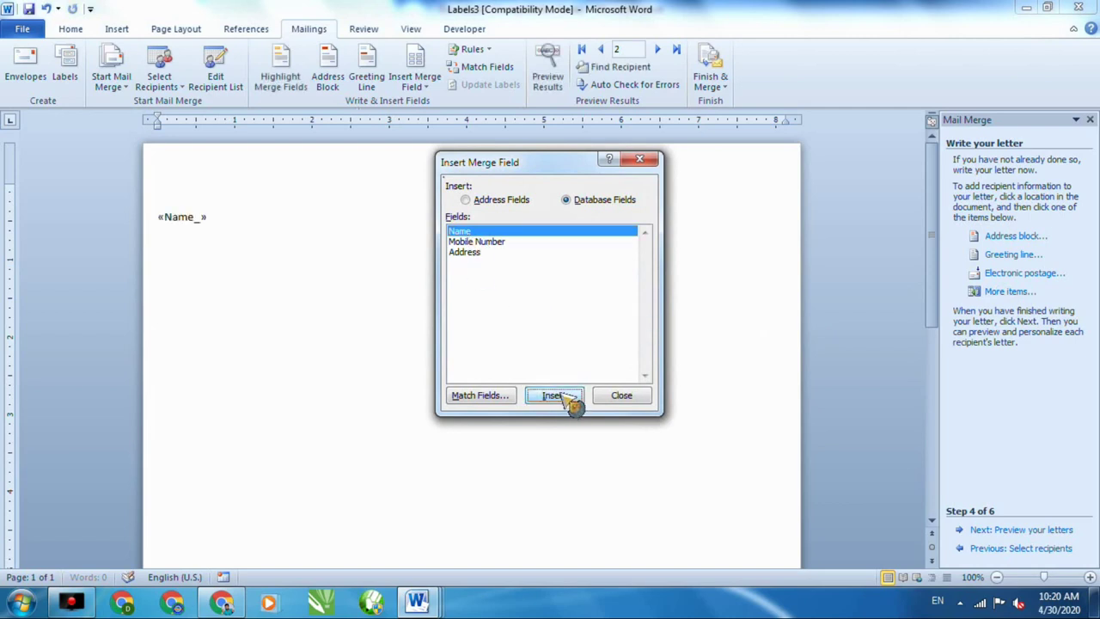
pyautogui.click(622, 396)
pyautogui.press('Return')
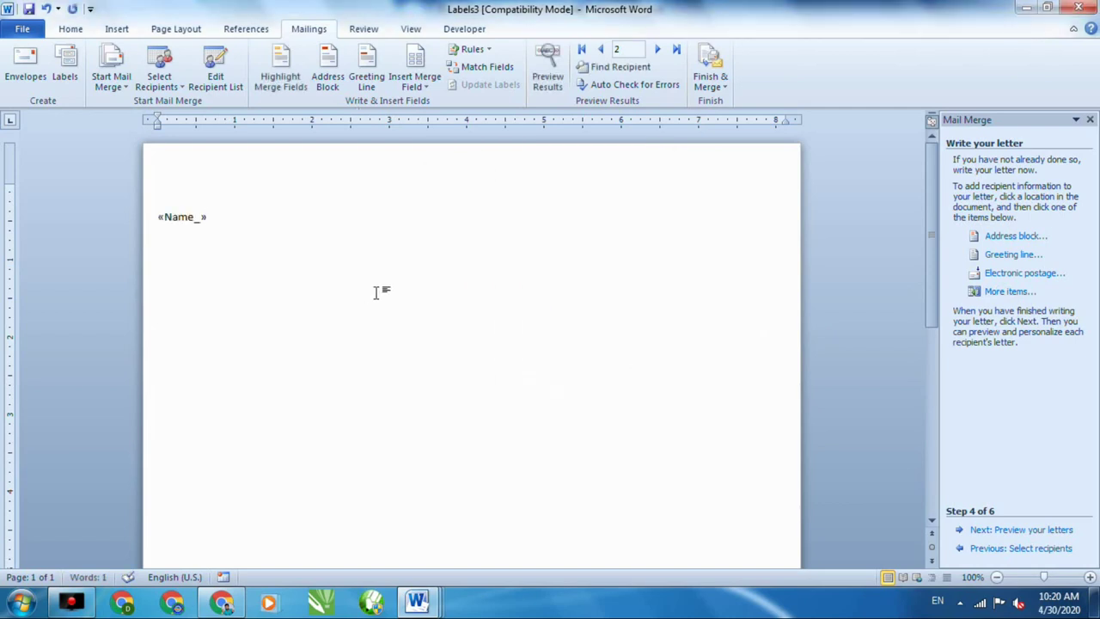
pyautogui.click(993, 293)
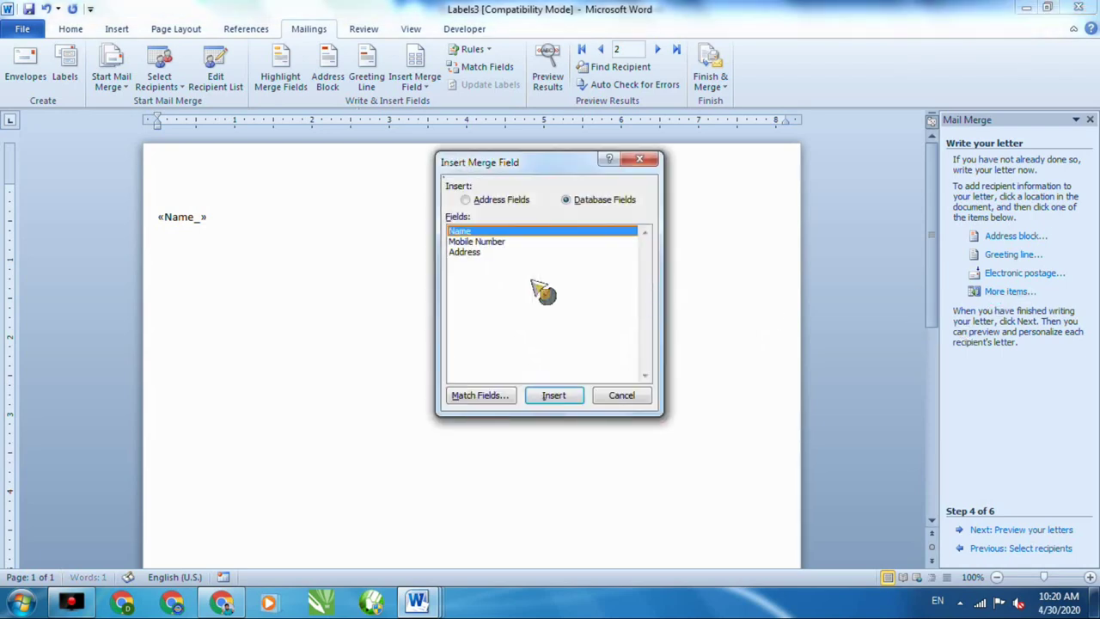
pyautogui.click(496, 242)
pyautogui.click(554, 395)
pyautogui.click(622, 395)
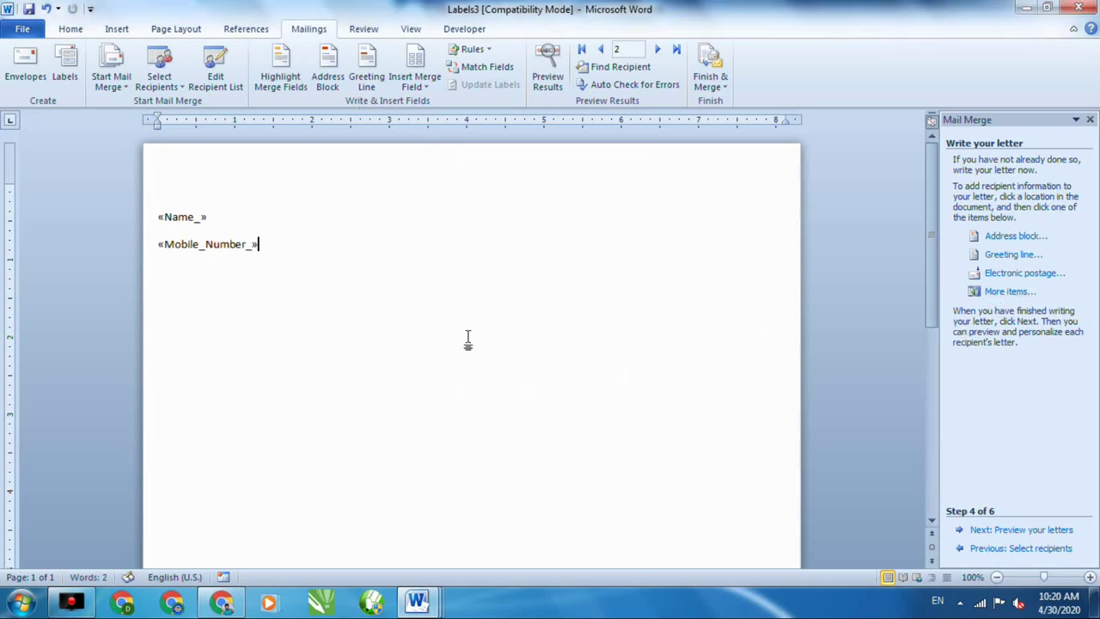
pyautogui.press('Return')
pyautogui.click(997, 292)
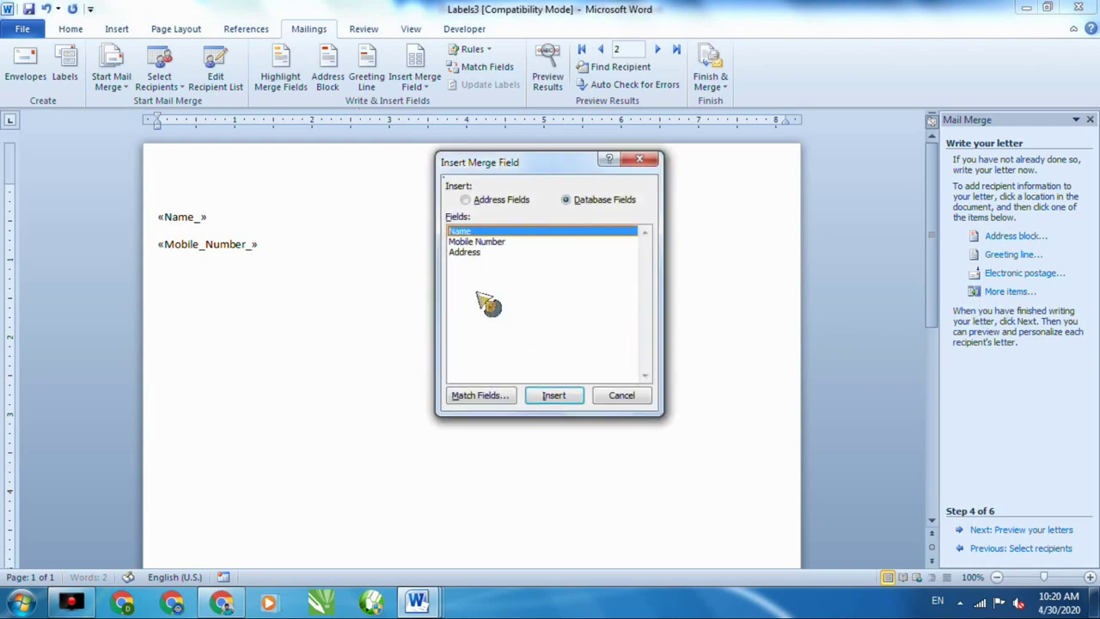
pyautogui.click(469, 253)
pyautogui.click(553, 396)
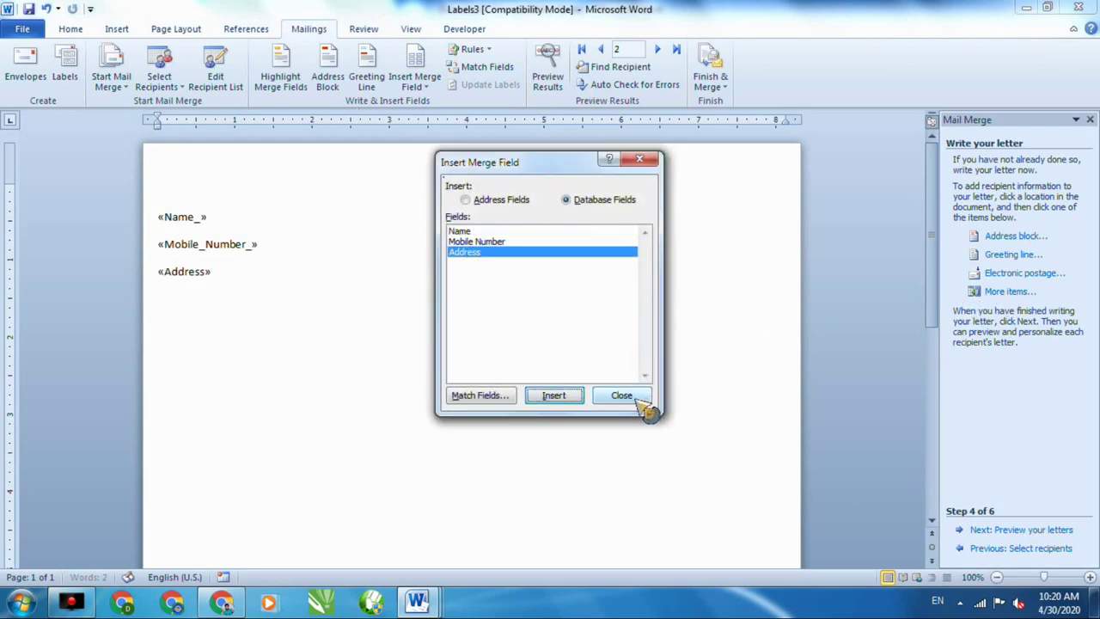
pyautogui.click(621, 394)
pyautogui.press('Return')
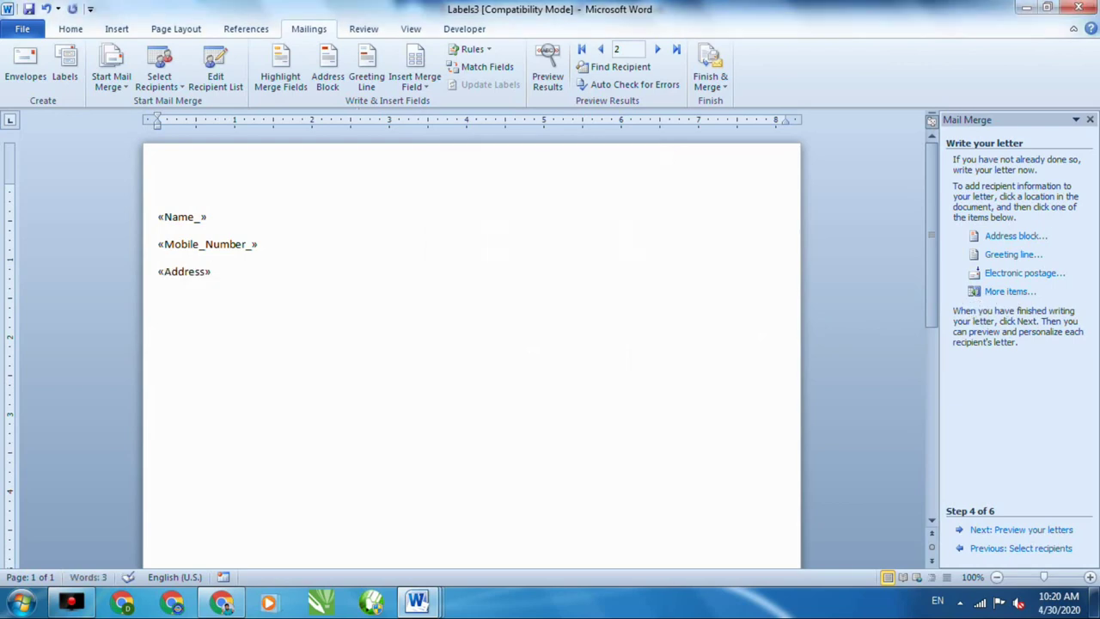
pyautogui.write('to')
# Step: Generate a paragraph of sample text with =rand(1) below the To line
pyautogui.press('Return')
pyautogui.write('=')
pyautogui.write(')')
pyautogui.press('BackSpace')
pyautogui.write(')')
pyautogui.press('Return')
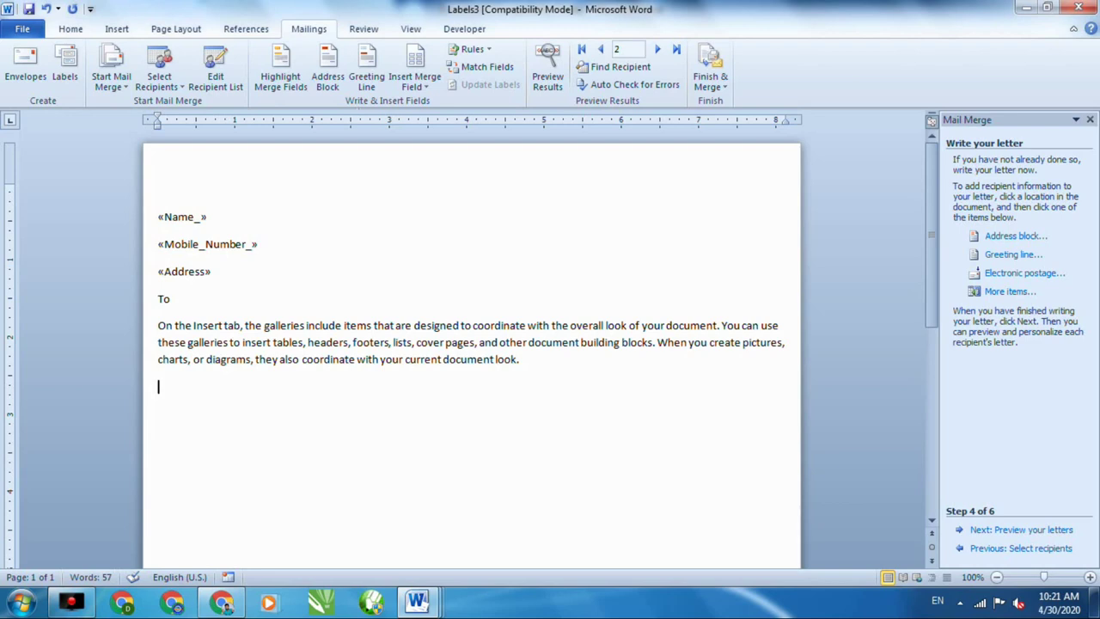
# Step: Preview the merged letters, step back to Recipient 1, and advance to Complete the merge
pyautogui.click(1004, 532)
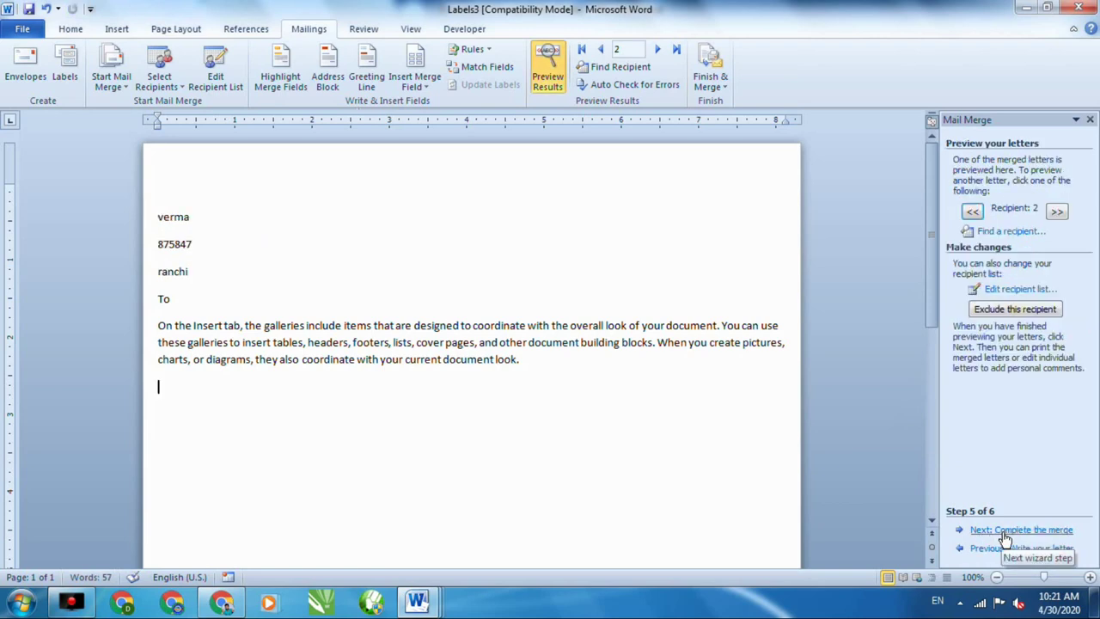
pyautogui.click(1056, 211)
pyautogui.click(1057, 214)
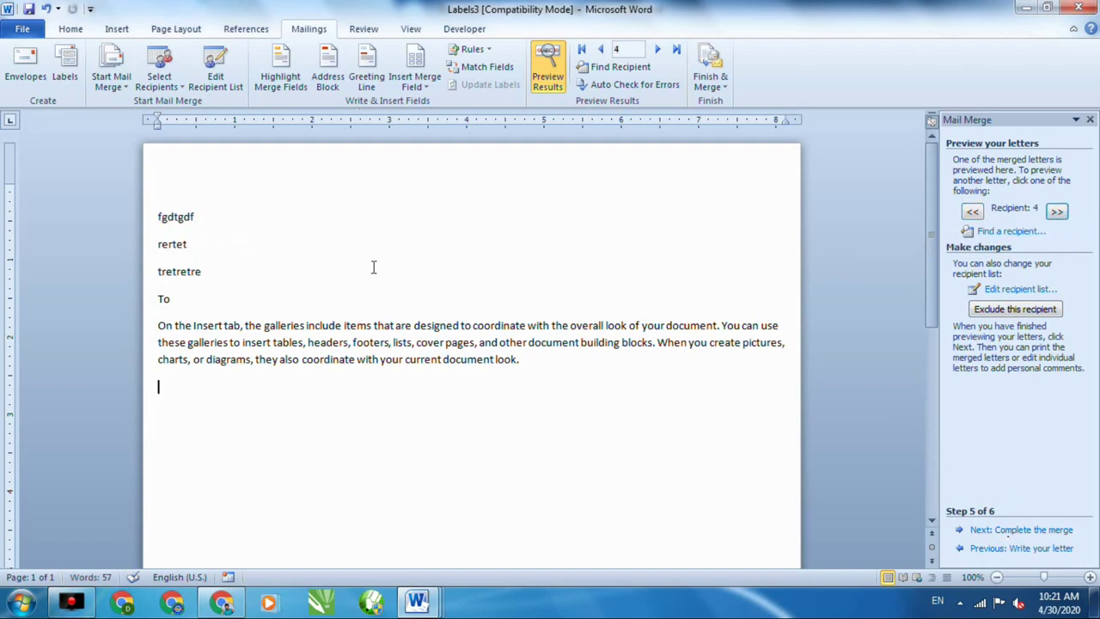
pyautogui.moveTo(117, 196); pyautogui.dragTo(258, 297)
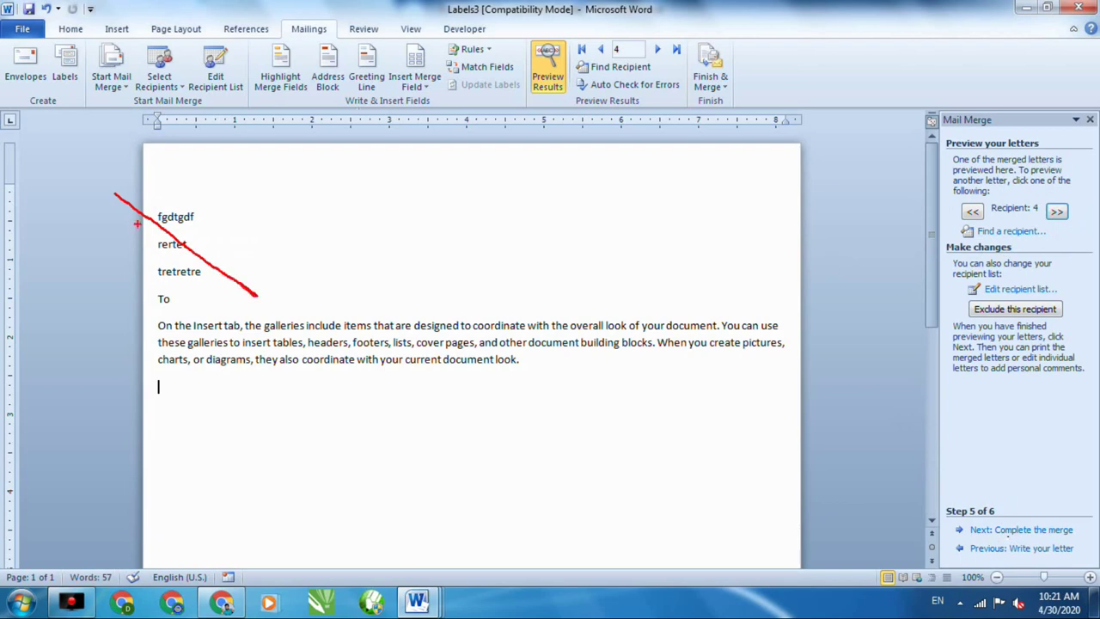
pyautogui.moveTo(112, 197); pyautogui.dragTo(265, 301)
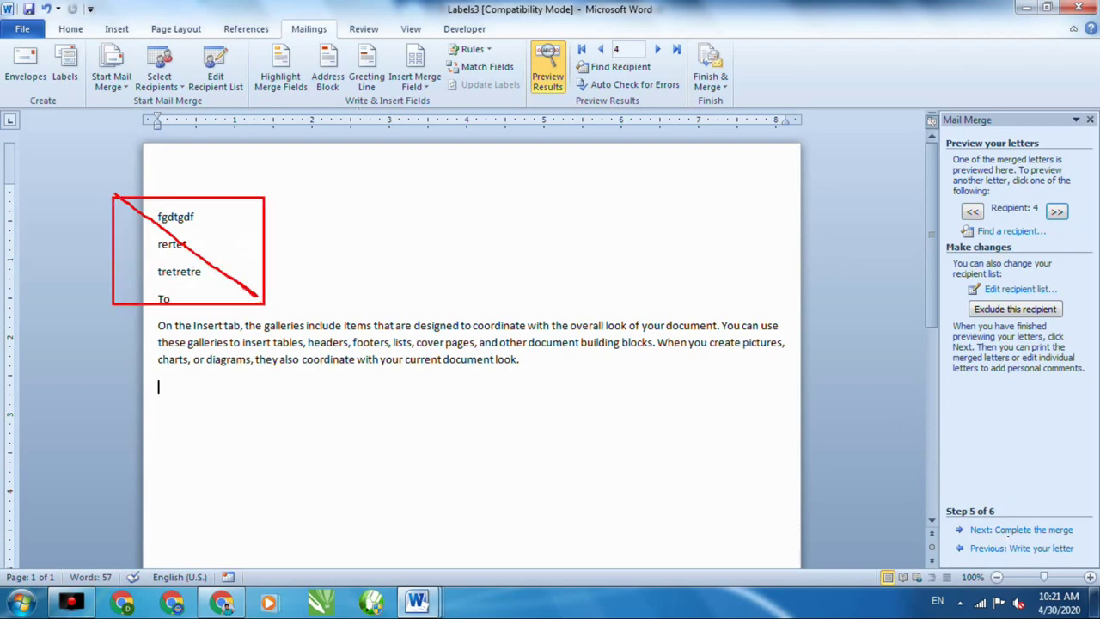
pyautogui.click(972, 212)
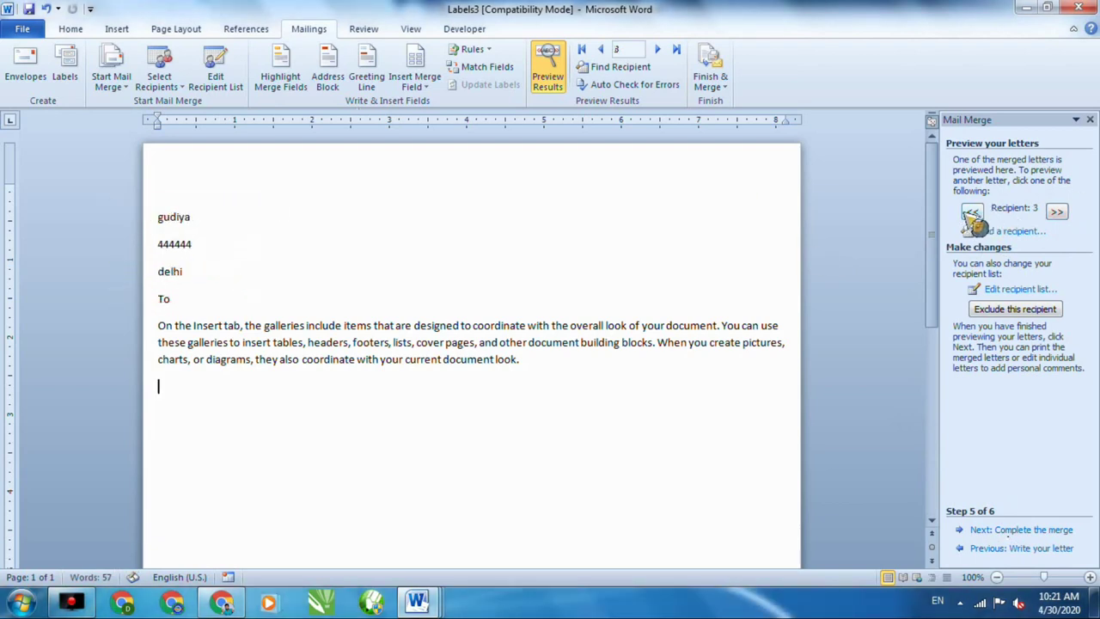
pyautogui.click(974, 213)
pyautogui.click(974, 213)
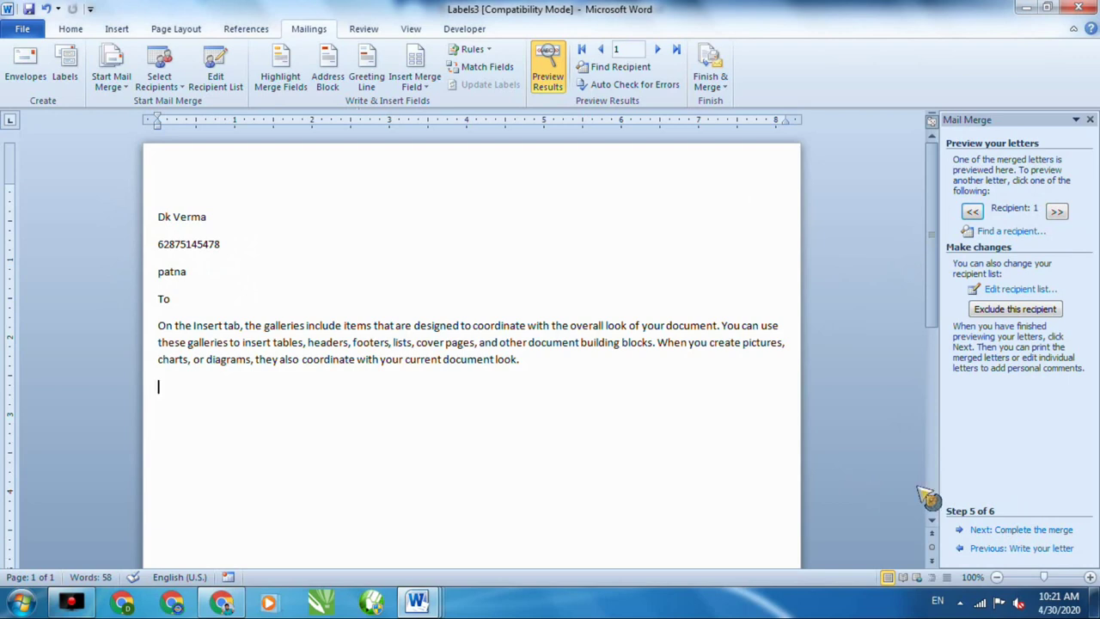
pyautogui.click(1020, 531)
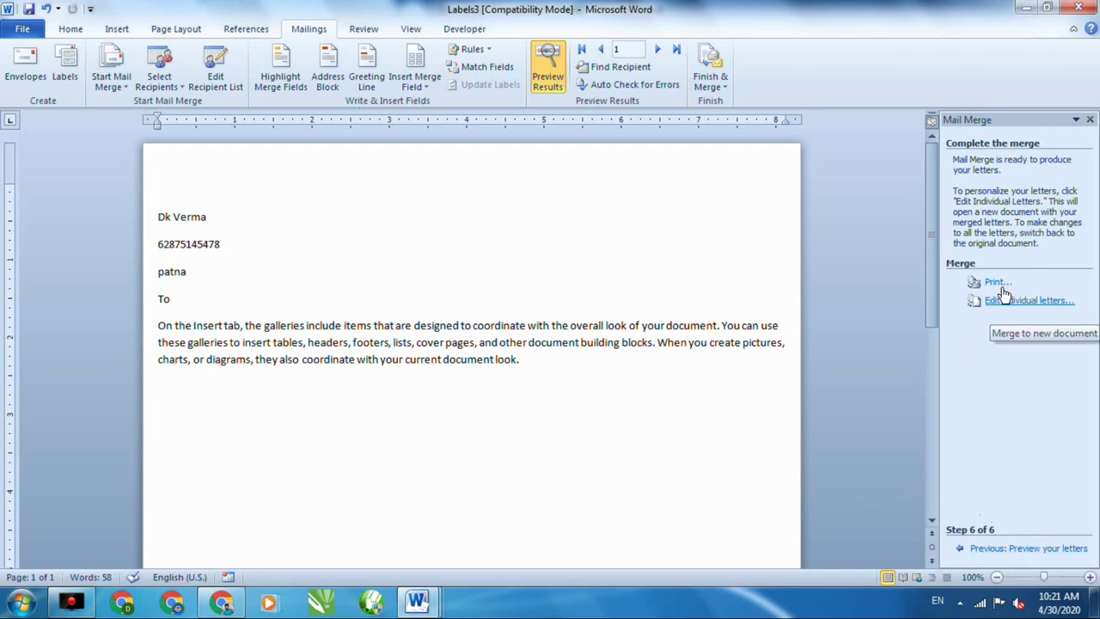
# Step: Preview recipients 2 and 3, check the recipient list, then return to Complete the merge
pyautogui.click(1062, 554)
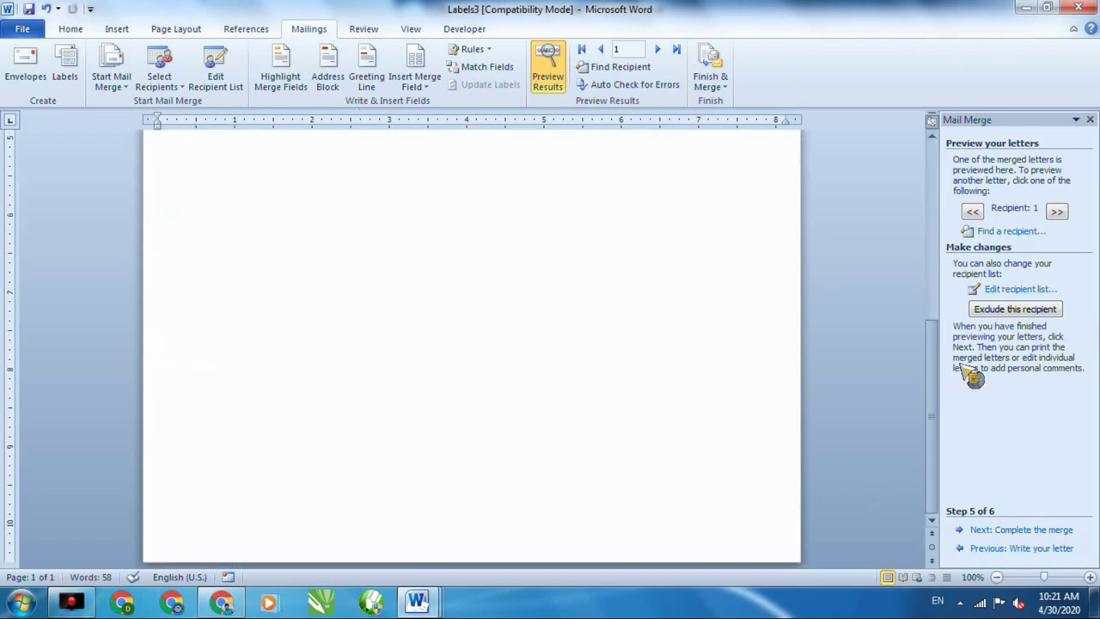
pyautogui.click(1058, 212)
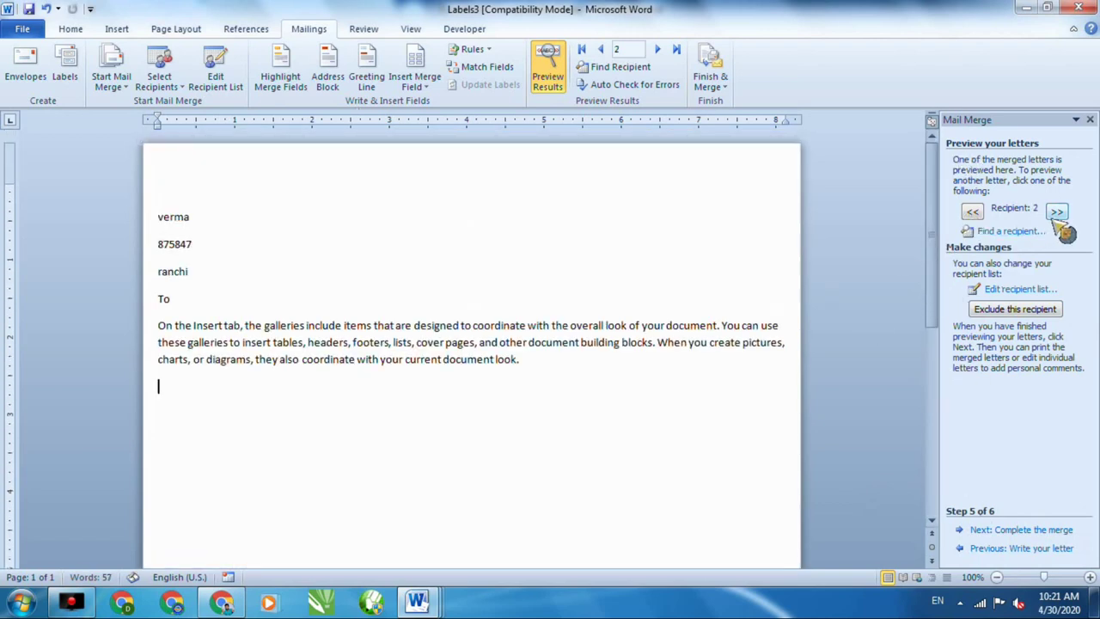
pyautogui.moveTo(931, 311); pyautogui.dragTo(936, 410)
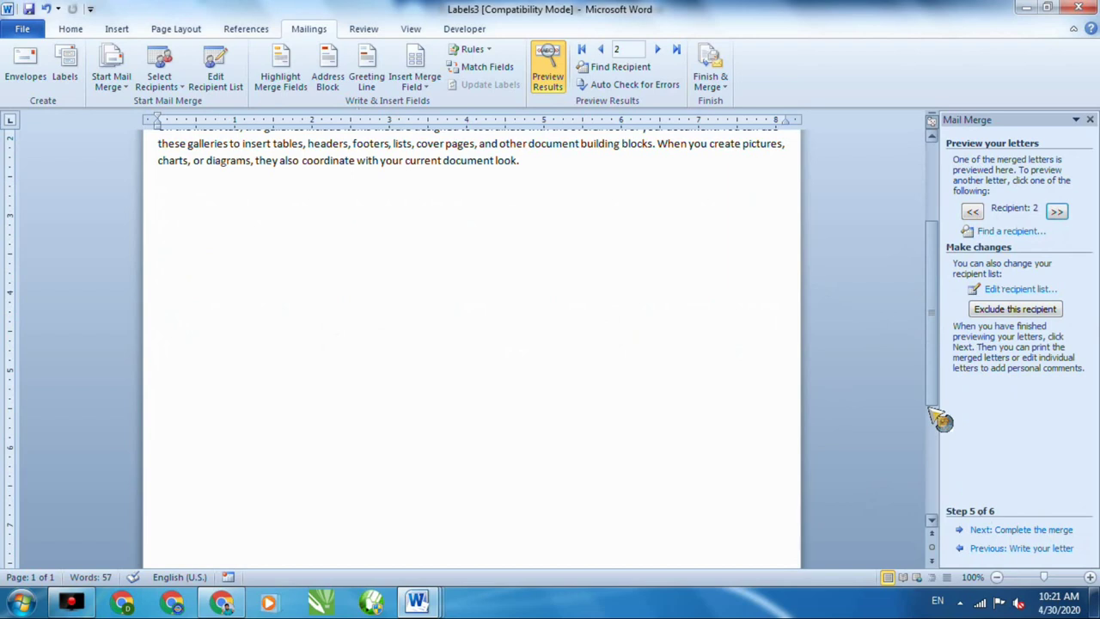
pyautogui.click(1057, 211)
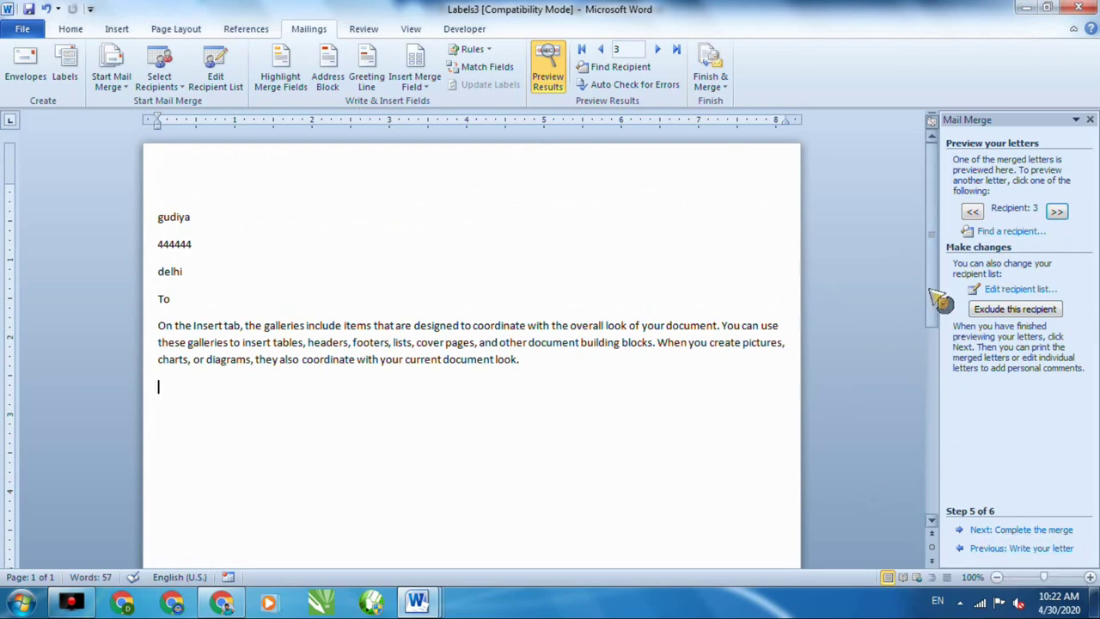
pyautogui.moveTo(936, 295); pyautogui.dragTo(936, 474)
pyautogui.moveTo(936, 393); pyautogui.dragTo(936, 295)
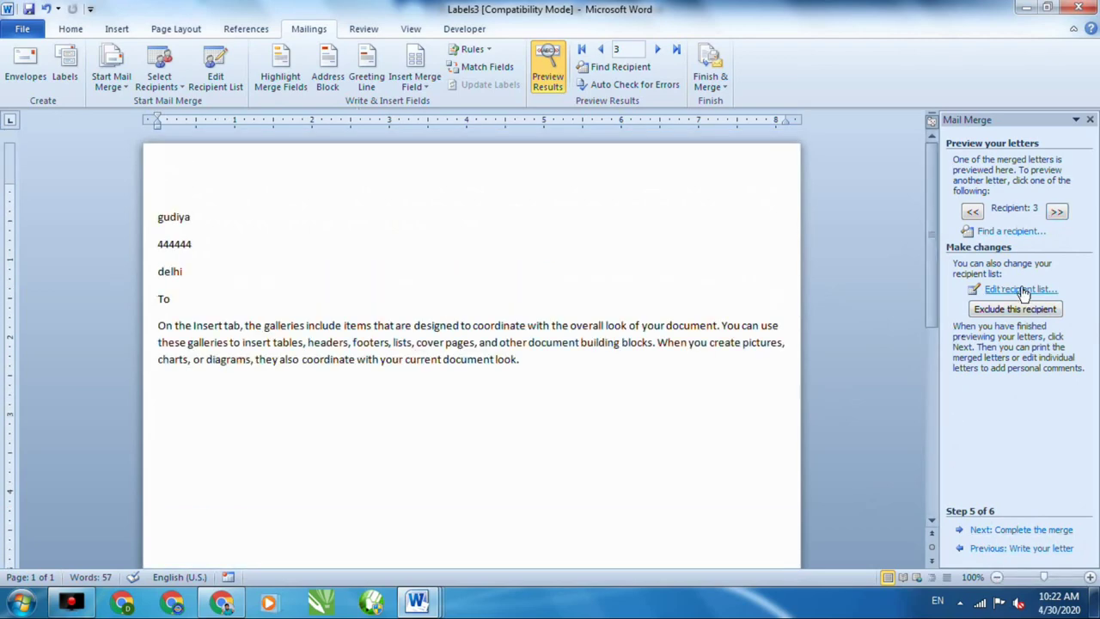
pyautogui.click(1021, 291)
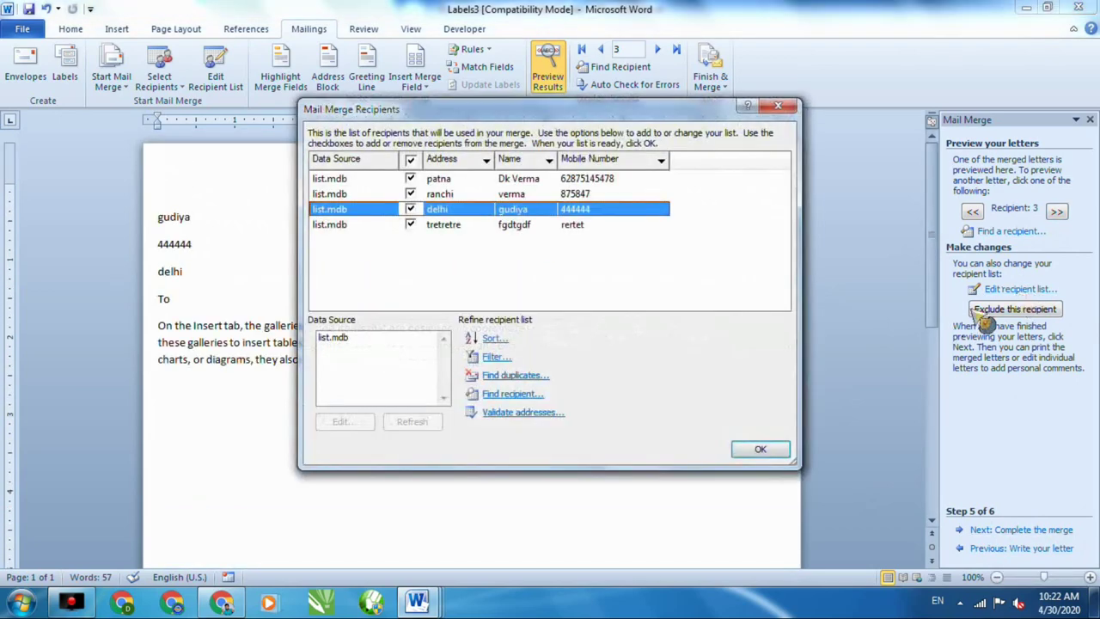
pyautogui.click(778, 106)
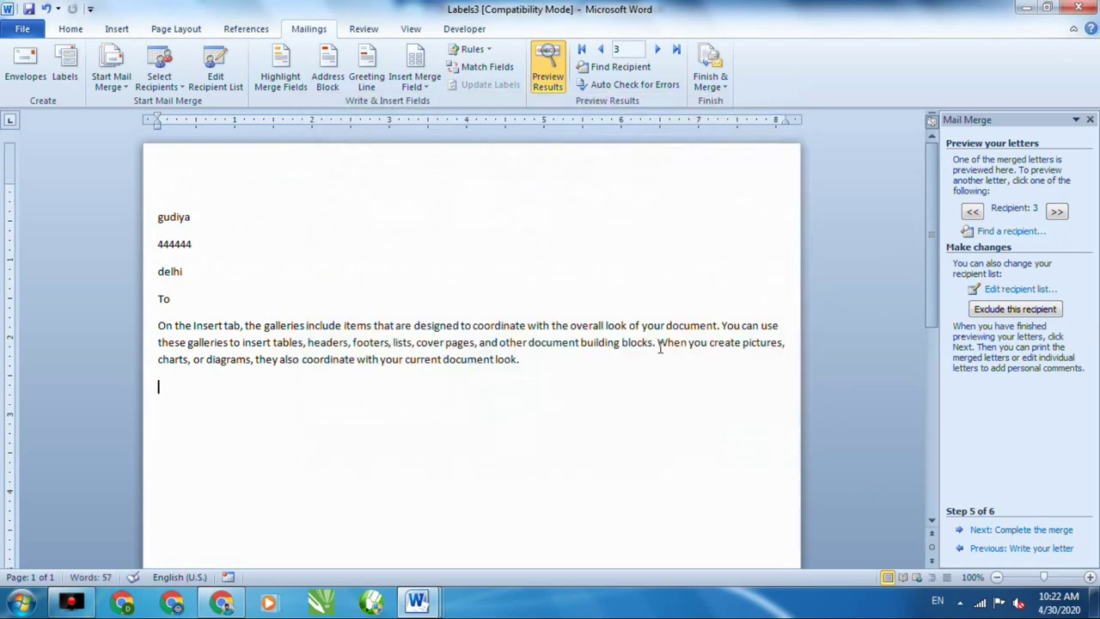
pyautogui.moveTo(939, 295)
pyautogui.mouseDown()
pyautogui.moveTo(940, 442)
pyautogui.moveTo(952, 193)
pyautogui.mouseUp()
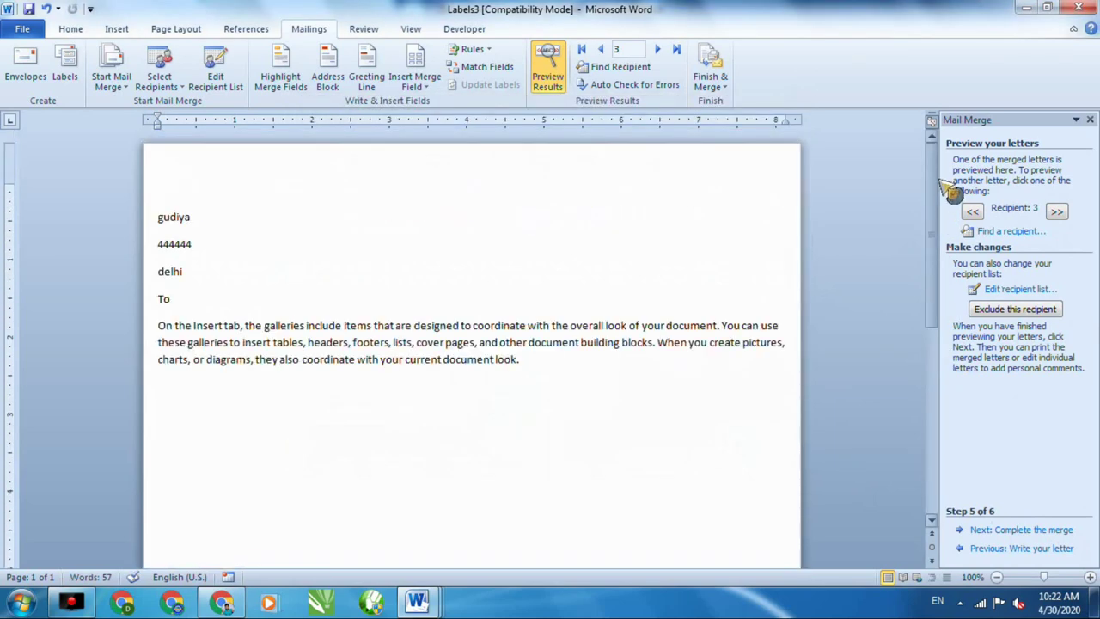
pyautogui.click(1003, 530)
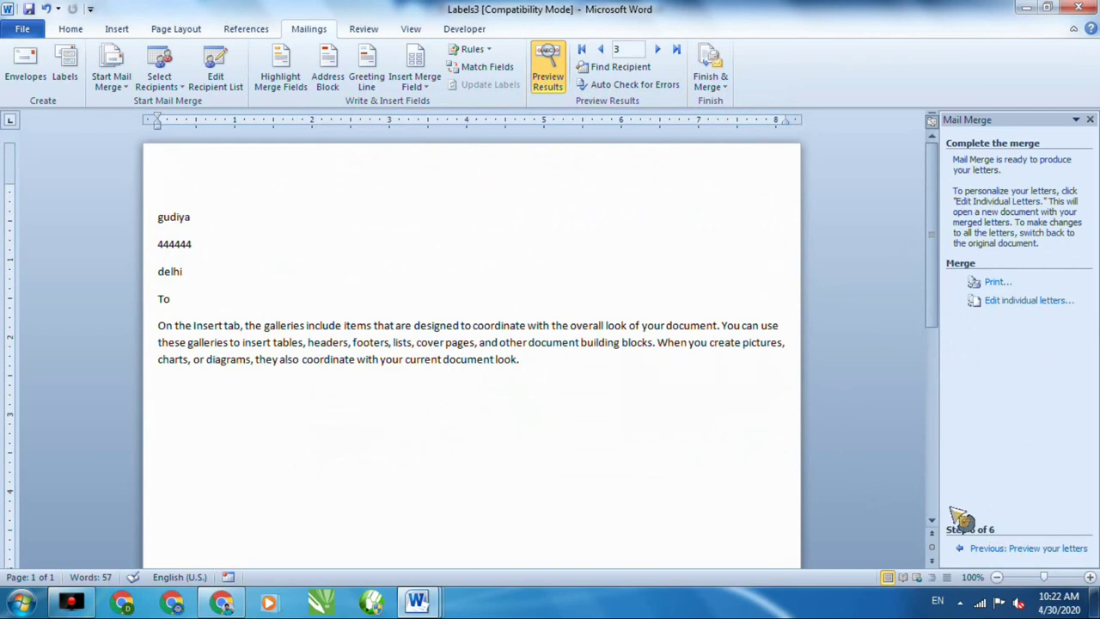
# Step: Print all merged letters to the printer
pyautogui.click(980, 282)
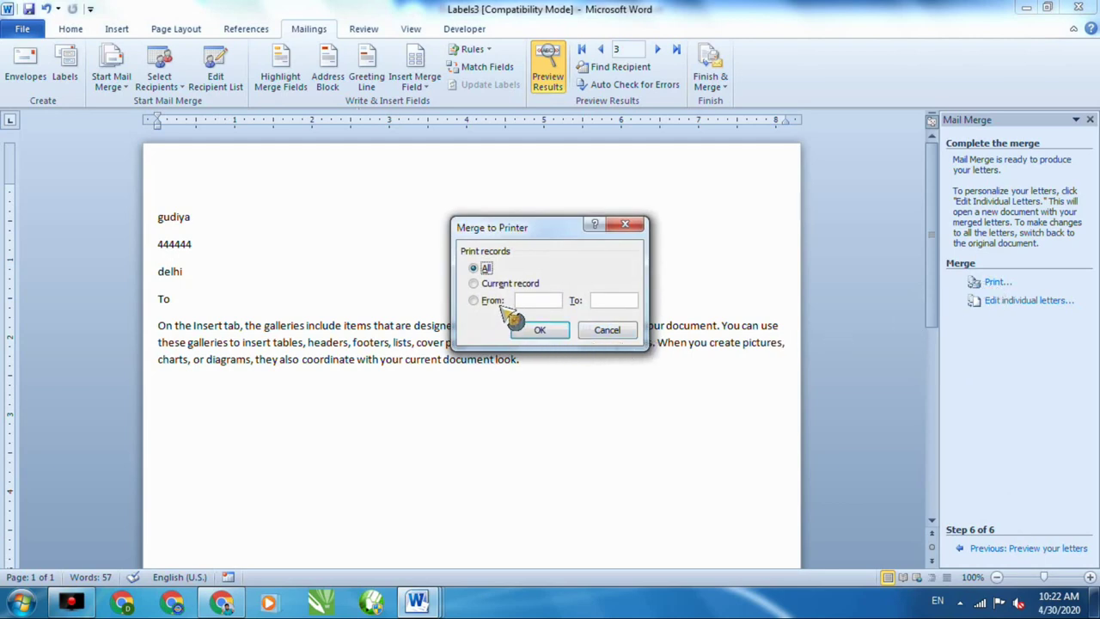
pyautogui.click(545, 332)
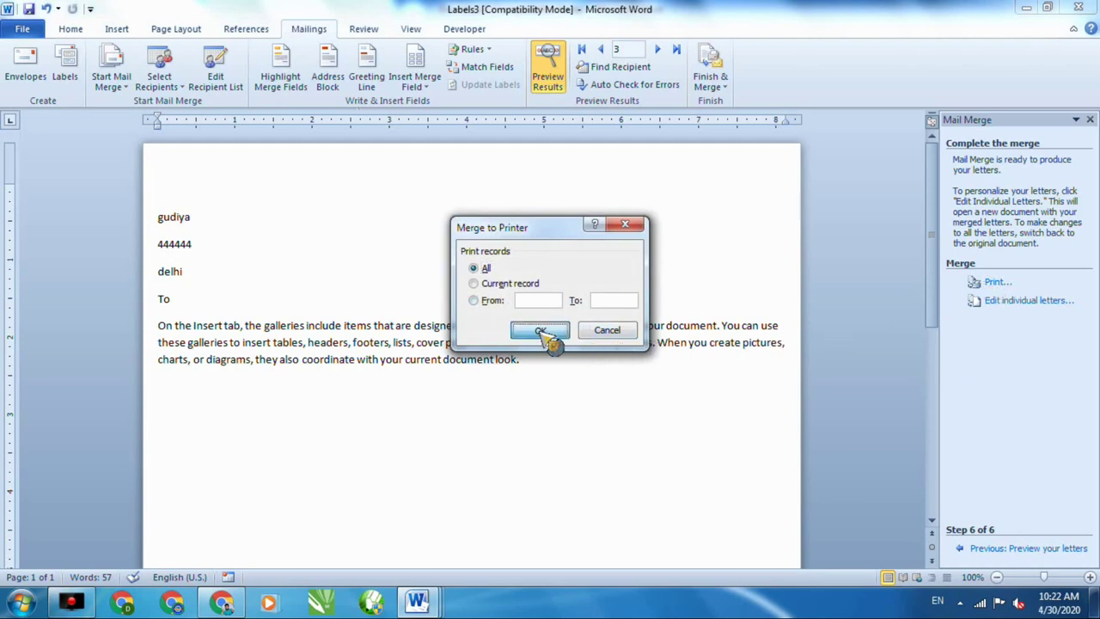
pyautogui.click(654, 437)
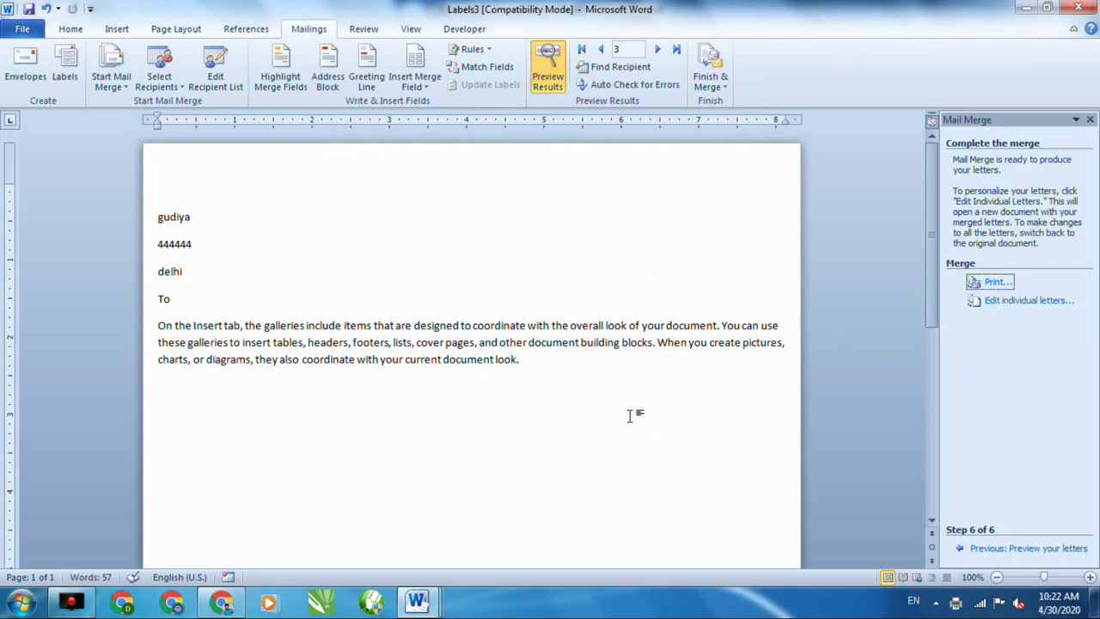
# Step: Bring up Edit individual letters to merge into a new document
pyautogui.click(1031, 302)
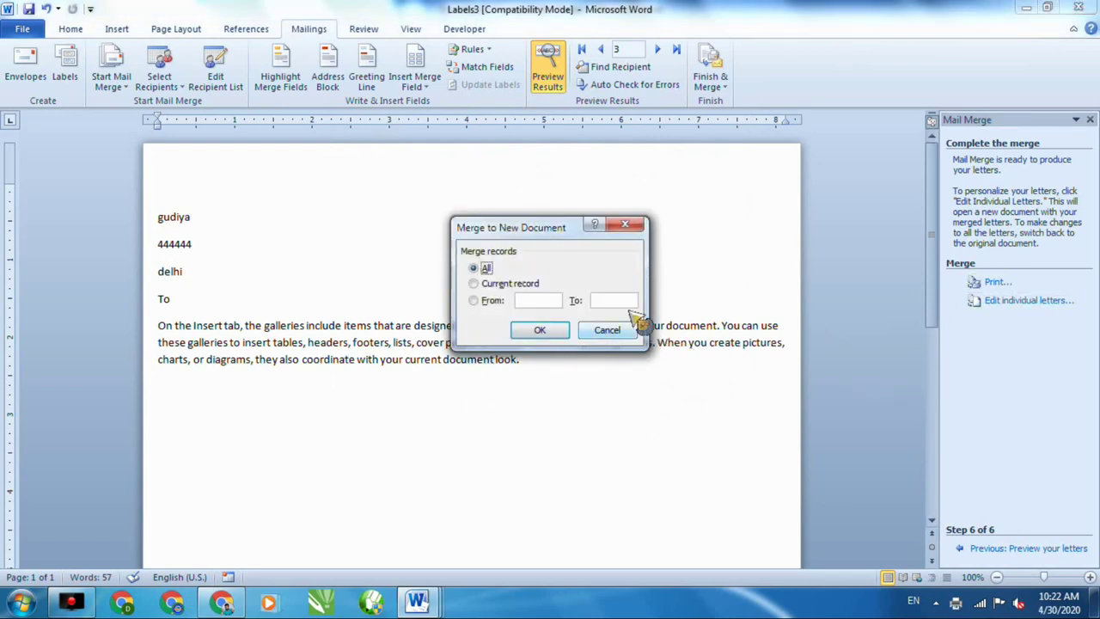
pyautogui.click(628, 227)
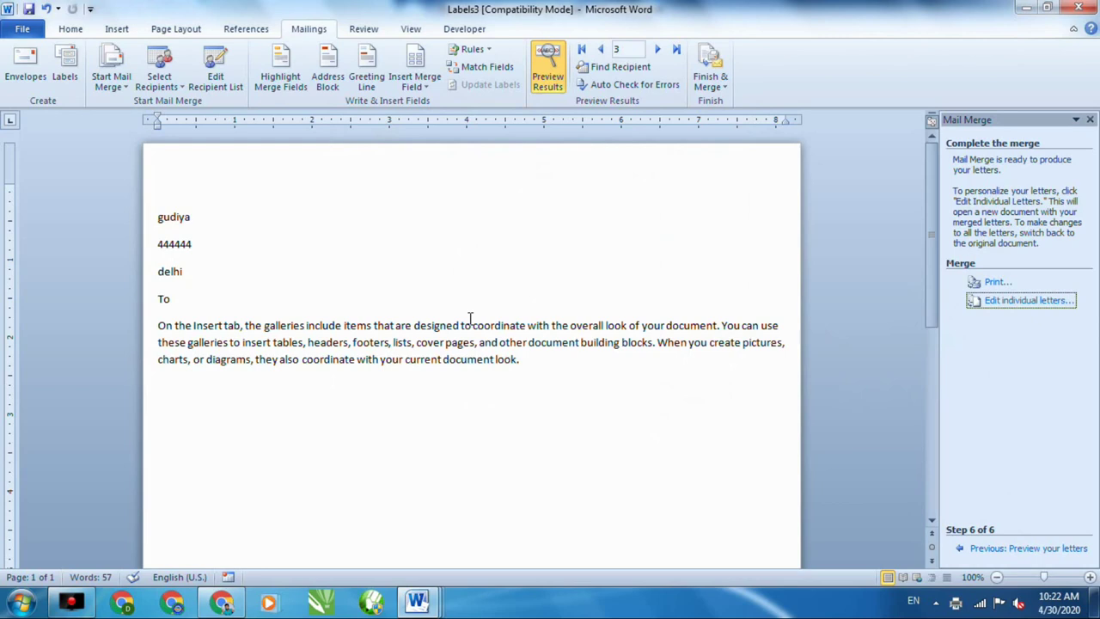
pyautogui.click(1029, 300)
# Step: Merge all records into Letters1 and review its four letter pages
pyautogui.click(546, 331)
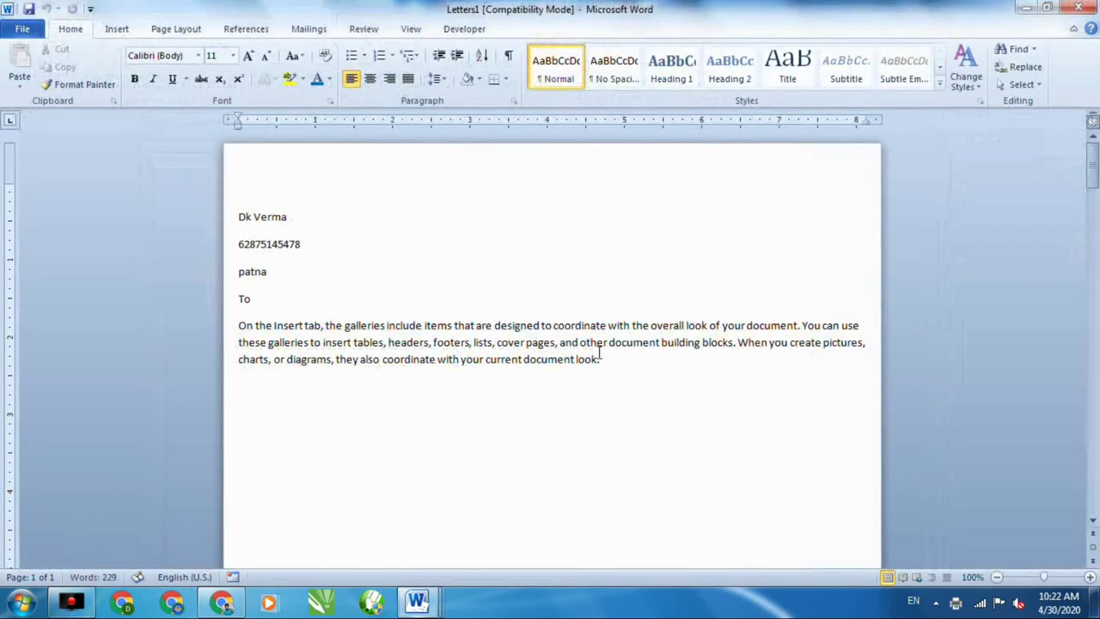
pyautogui.scroll(-4, 612, 349)
pyautogui.scroll(-5, 454, 307)
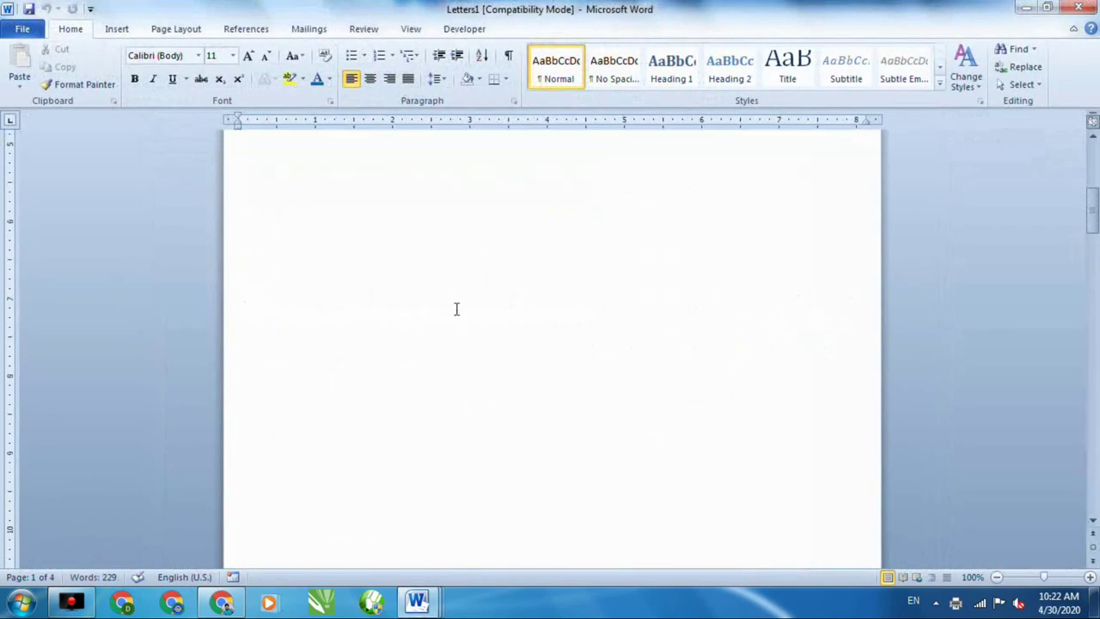
pyautogui.scroll(-5, 454, 306)
pyautogui.scroll(-5, 454, 307)
pyautogui.scroll(-5, 460, 311)
pyautogui.scroll(-5, 460, 311)
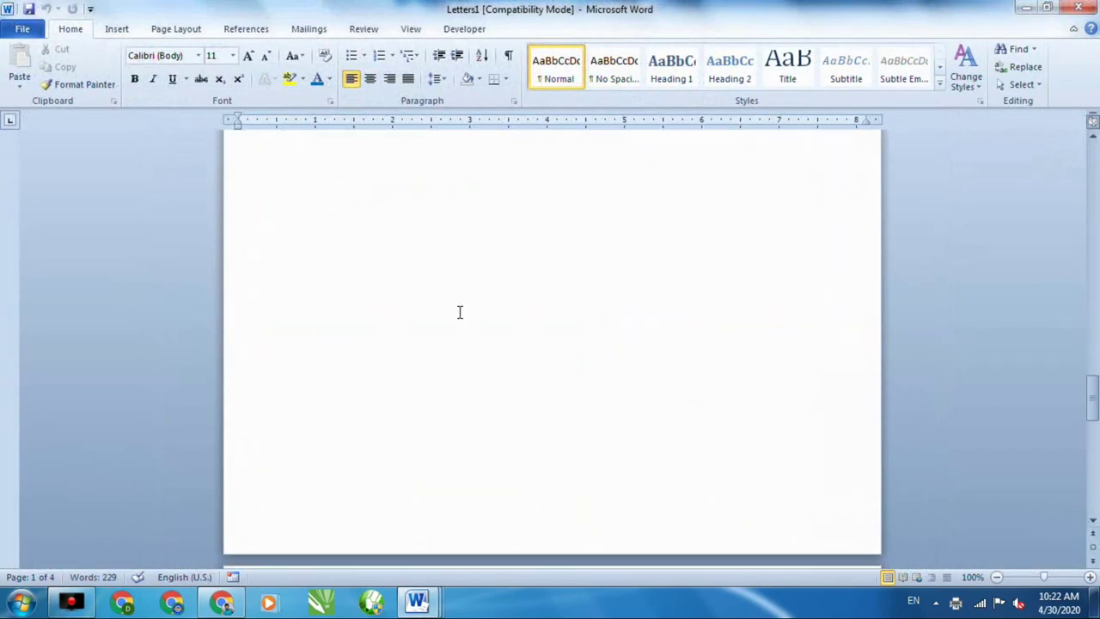
pyautogui.scroll(-5, 459, 309)
pyautogui.scroll(-5, 459, 310)
pyautogui.scroll(-5, 459, 309)
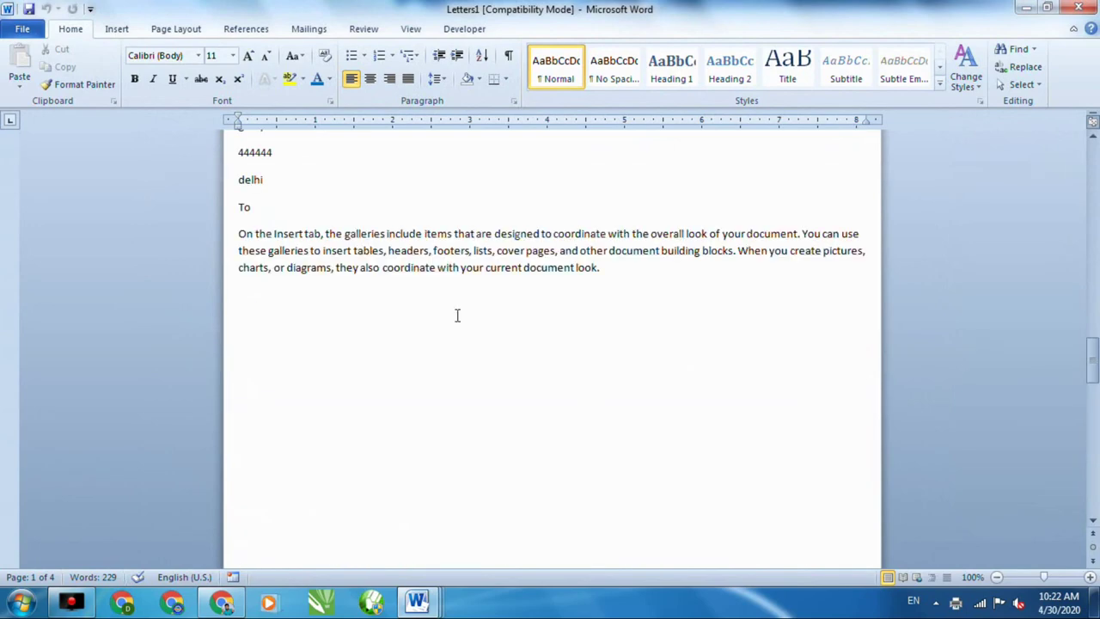
pyautogui.scroll(10, 318, 298)
pyautogui.scroll(5, 317, 298)
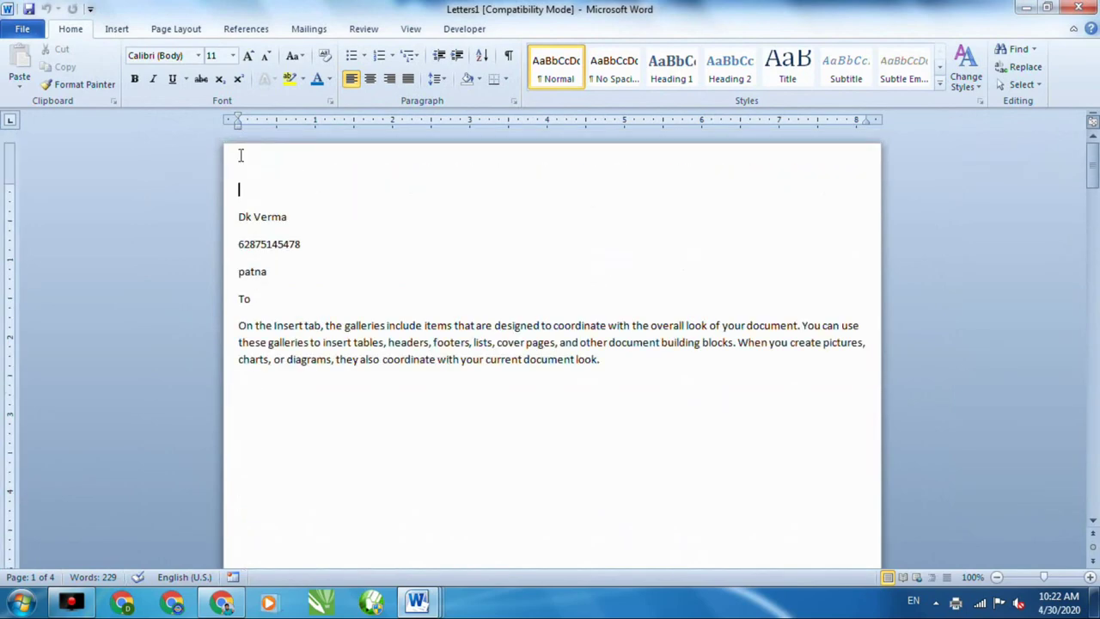
# Step: Browse the Review, View and References tabs, ending on the Mailings tab
pyautogui.click(313, 28)
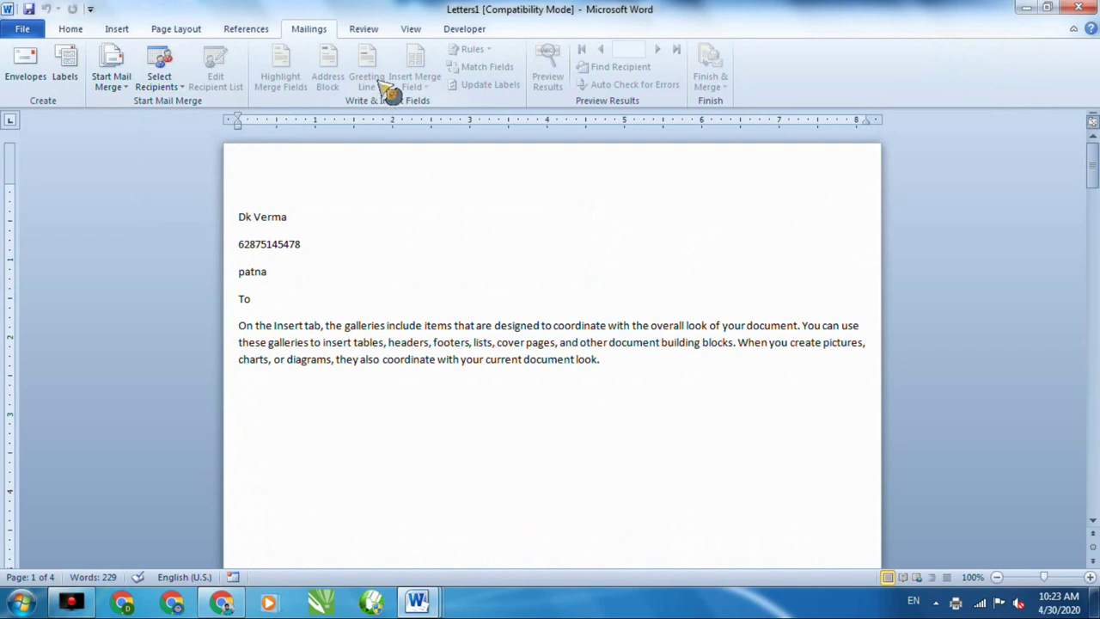
pyautogui.click(364, 33)
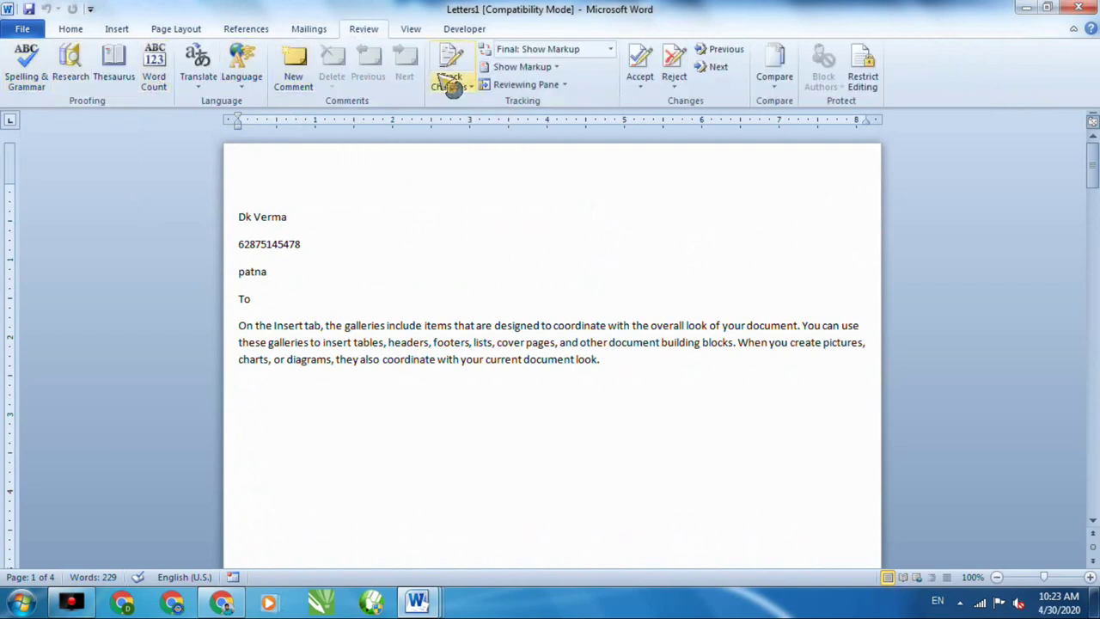
pyautogui.click(413, 31)
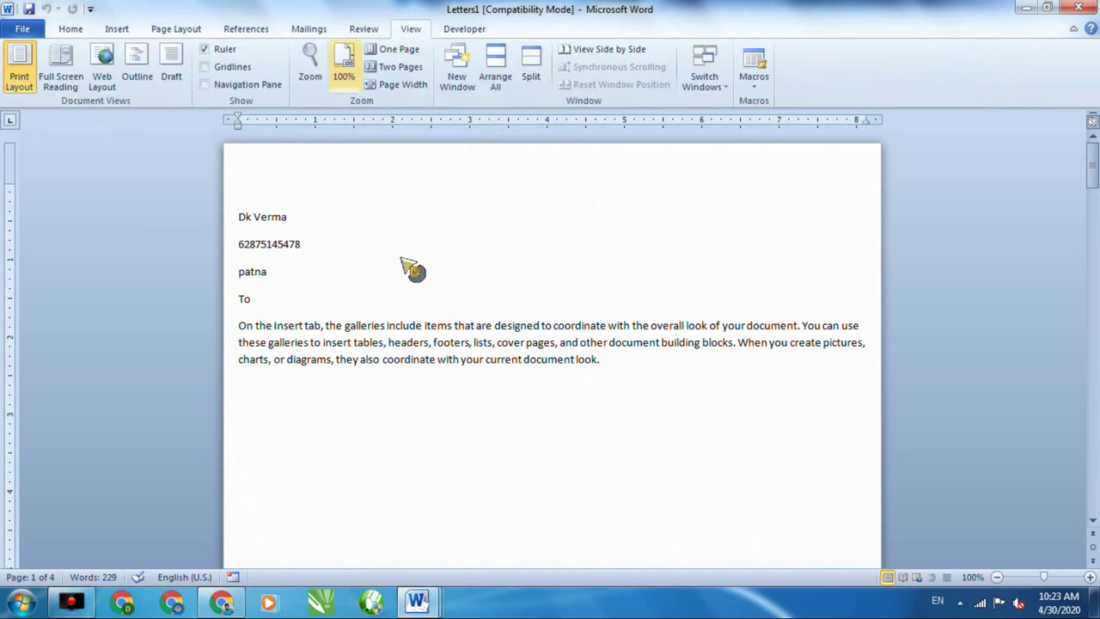
pyautogui.click(359, 31)
pyautogui.click(310, 31)
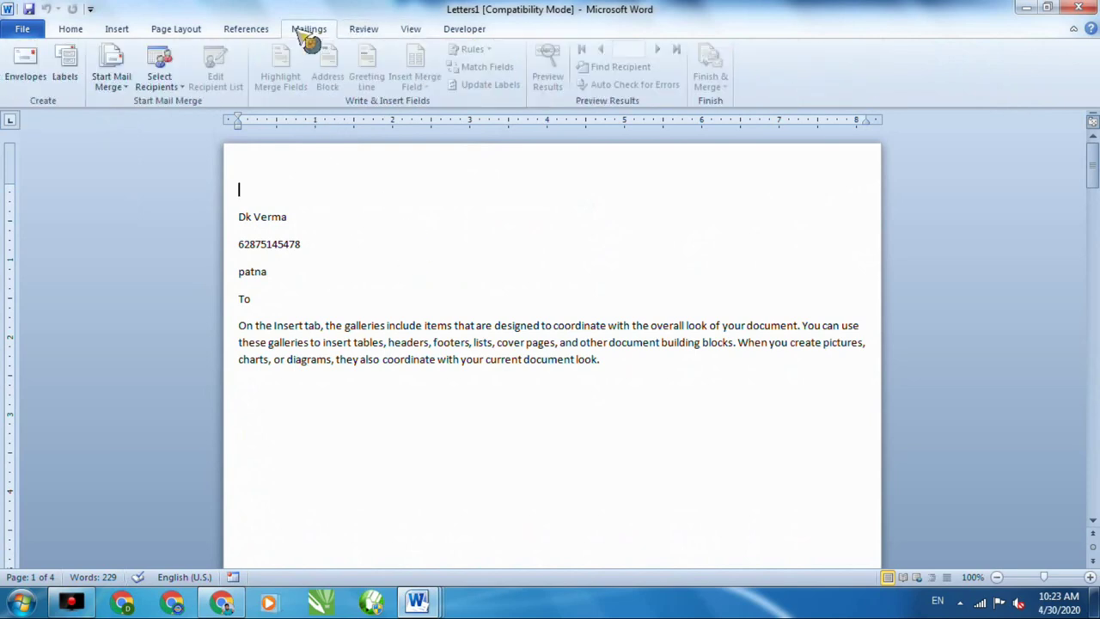
pyautogui.click(246, 31)
pyautogui.click(310, 31)
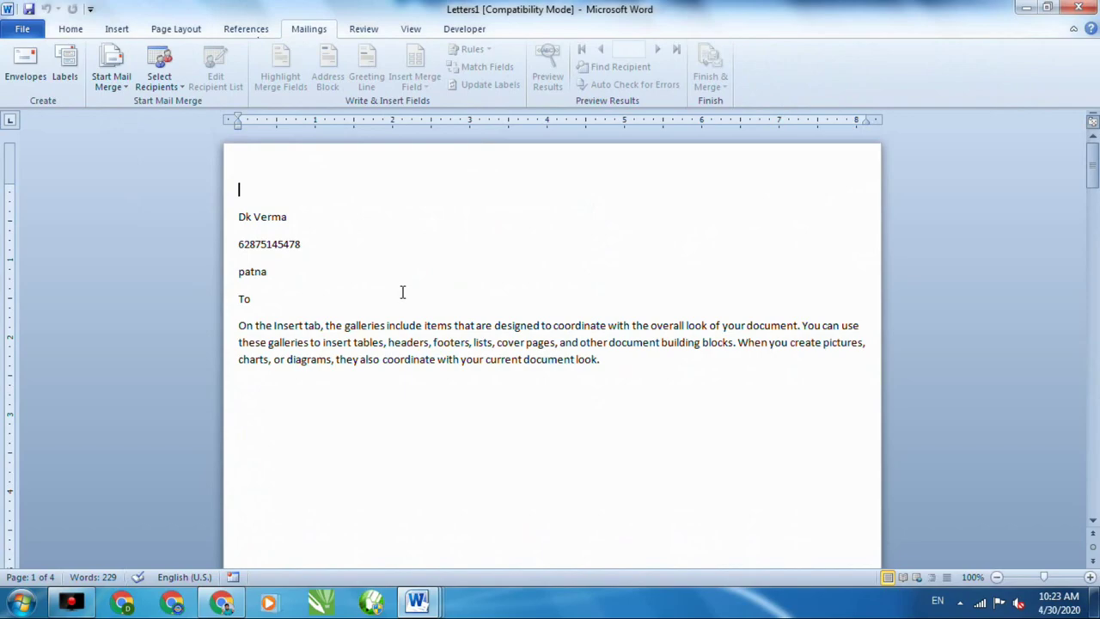